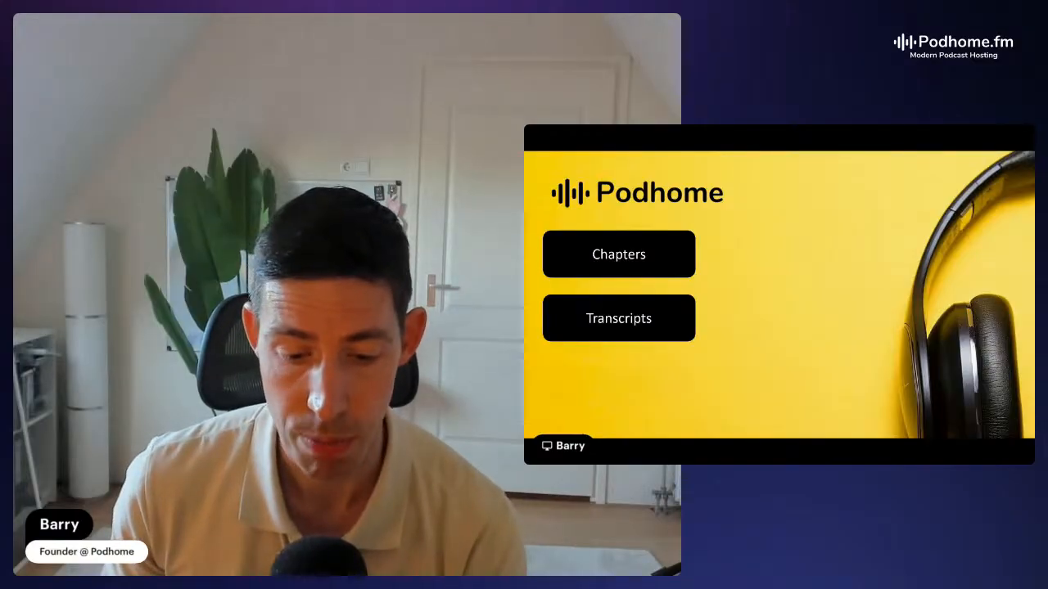
Reveal the remaining items on the slide, end the slide show and minimize the presentation window
key(Right)
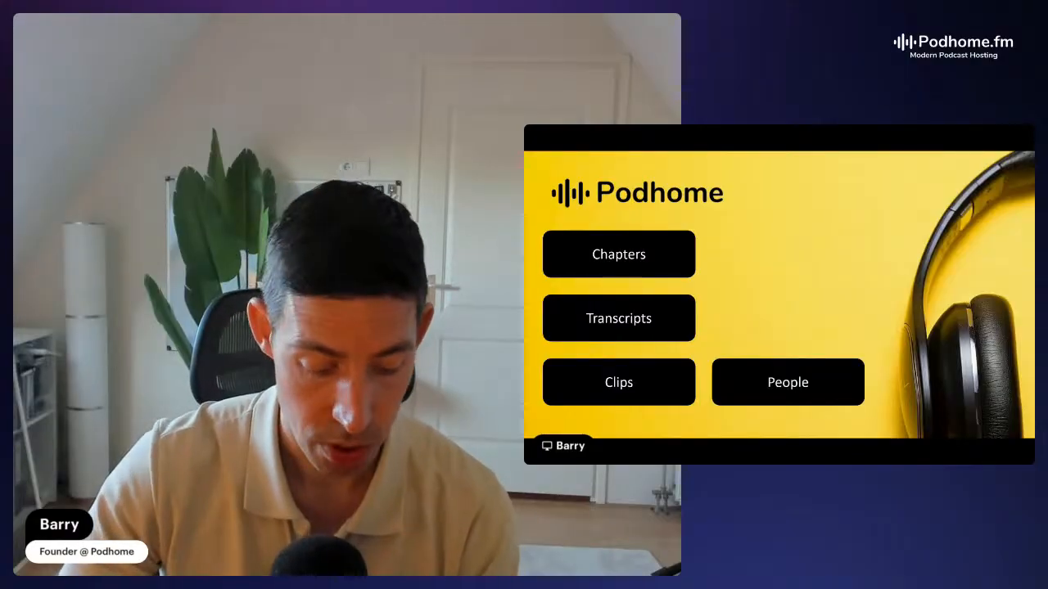
key(Escape)
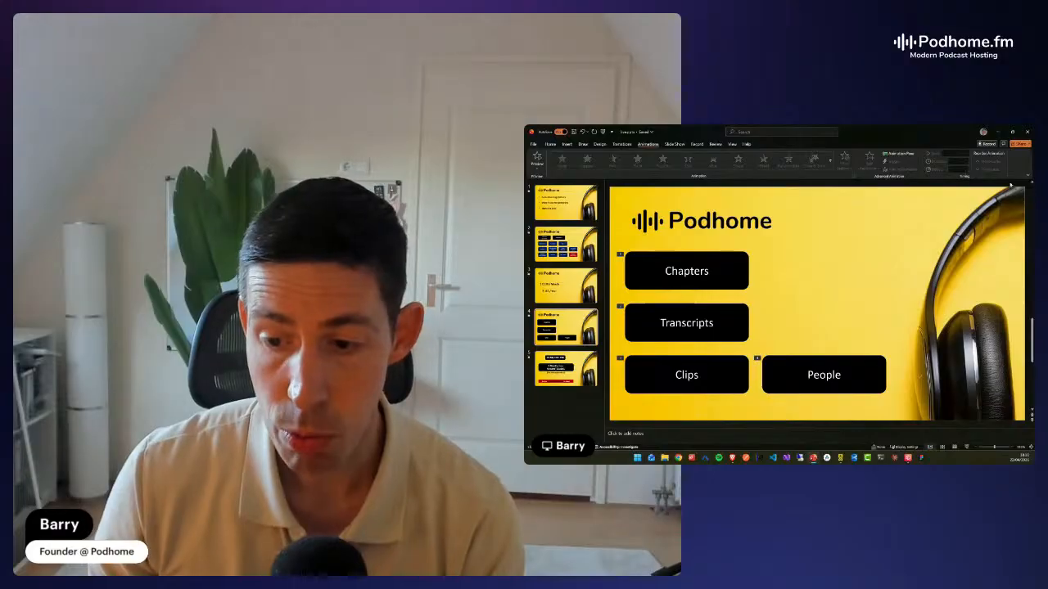
click(997, 132)
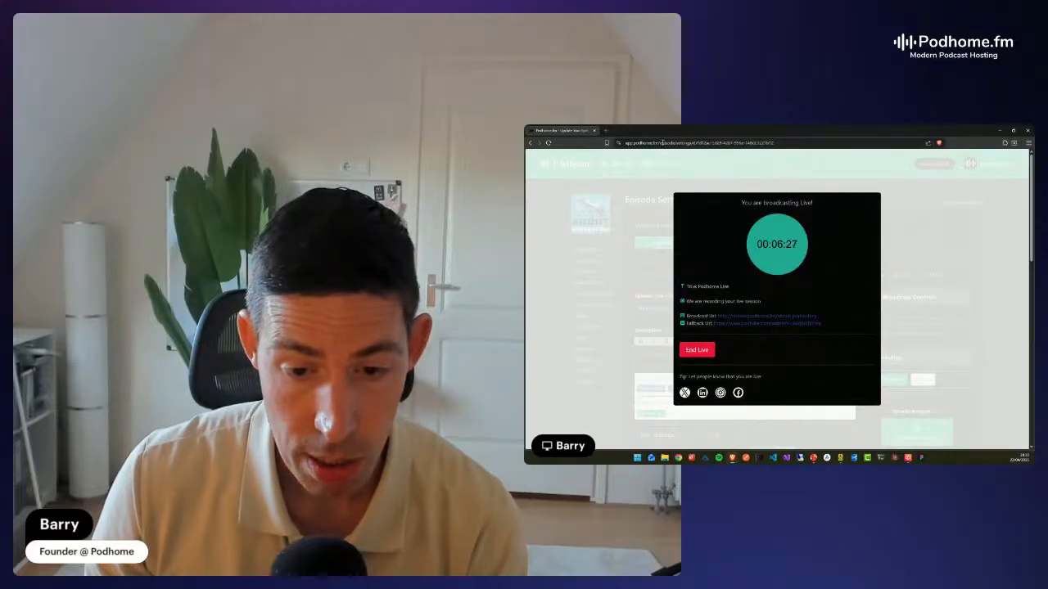
Load the Podhome dashboard at app.podhome.fm in place of the live broadcast page
drag(660, 144, 839, 145)
key(BackSpace)
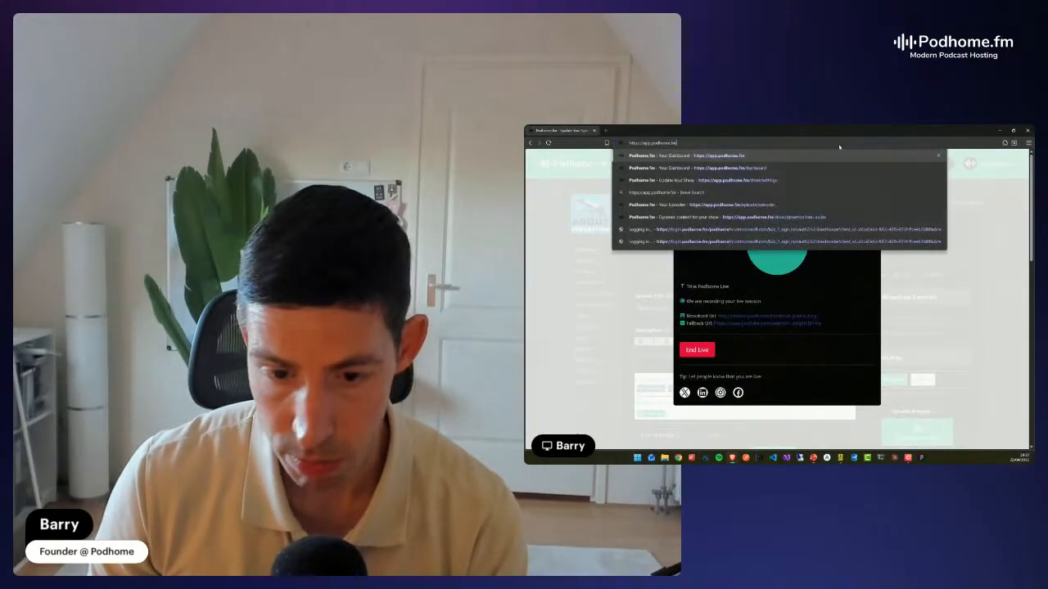
key(Return)
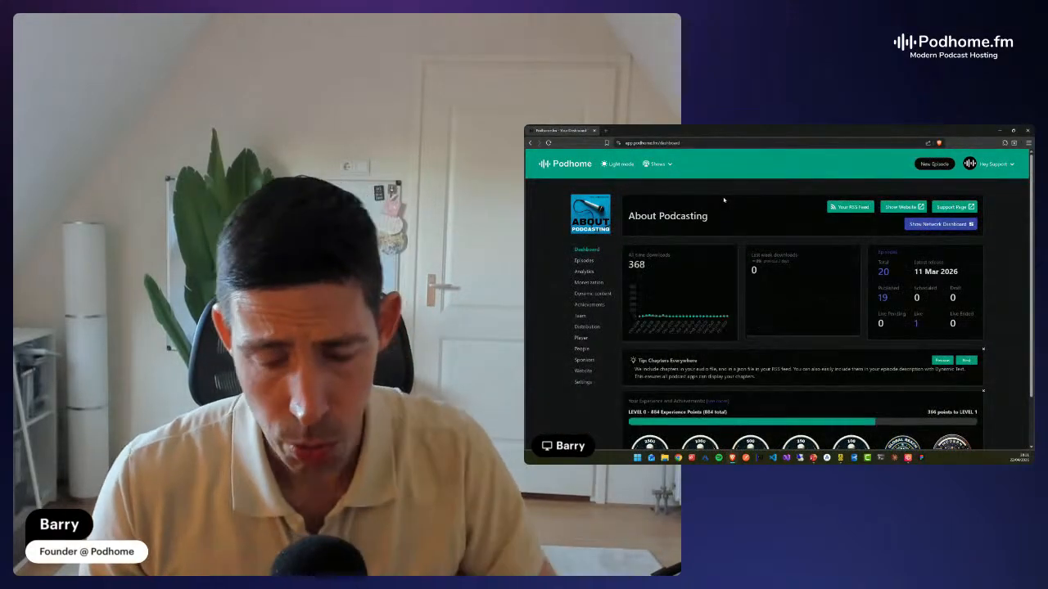
Search the shows for "test" and switch to the show Testing the Podhome App
click(660, 164)
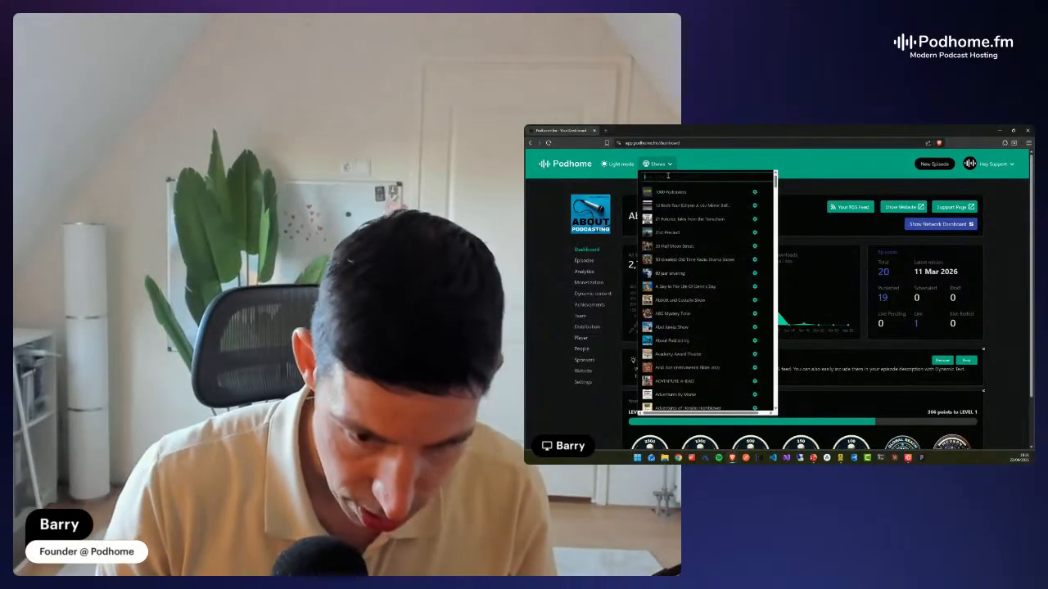
text(test)
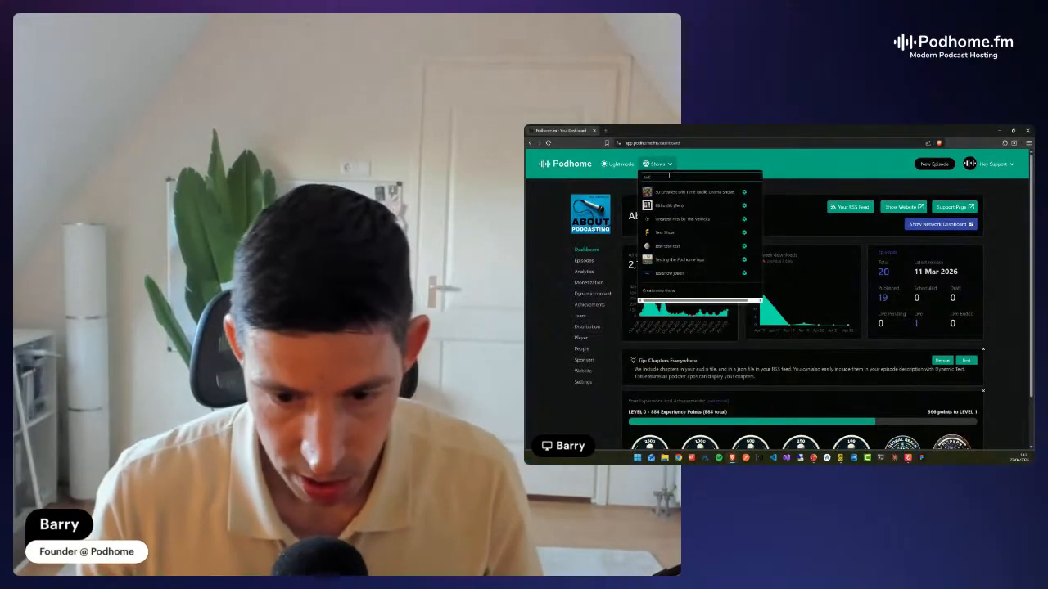
click(693, 262)
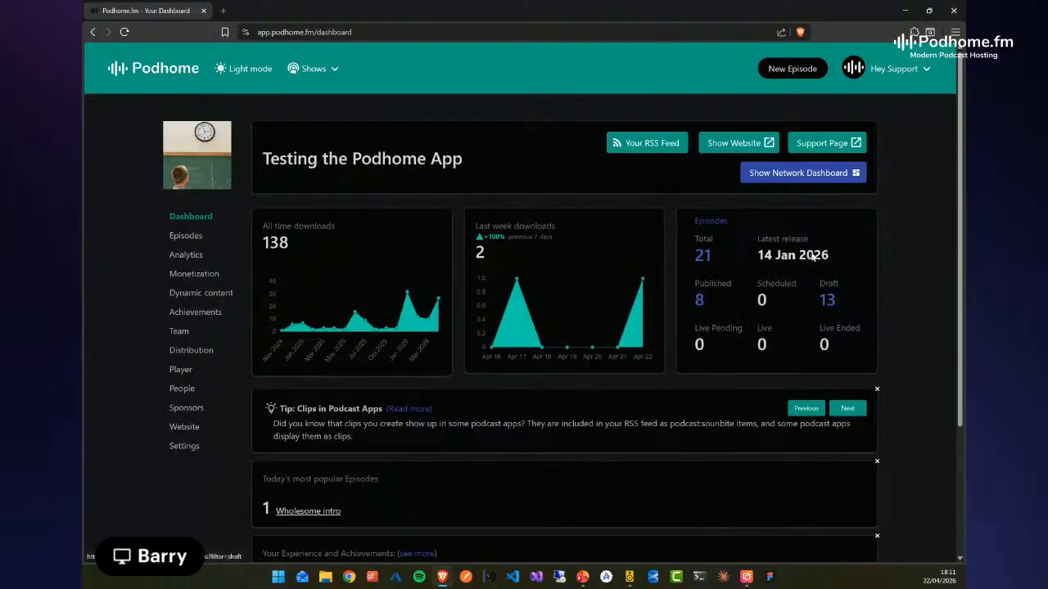
Open the settings of the episode "alternate enclosure test" from the show's episode list and look over the available sections
click(183, 236)
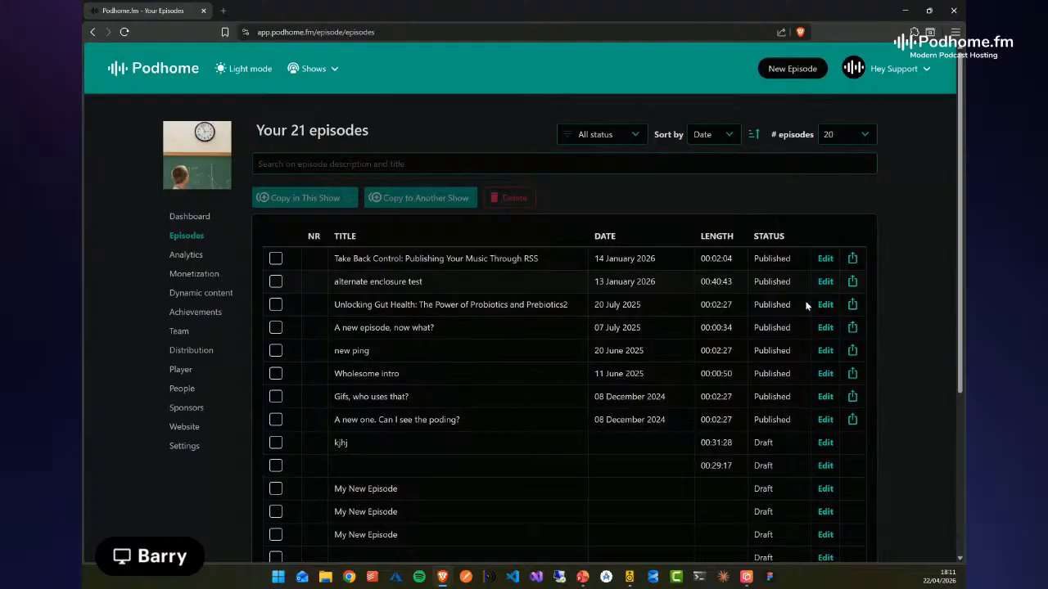
scroll(752, 262, down, 1)
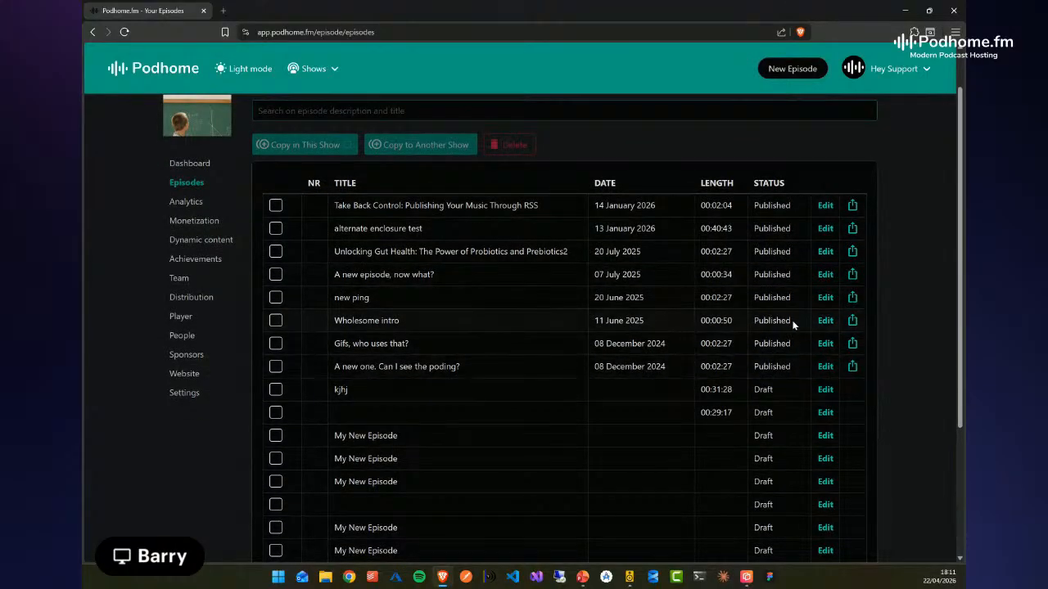
click(825, 231)
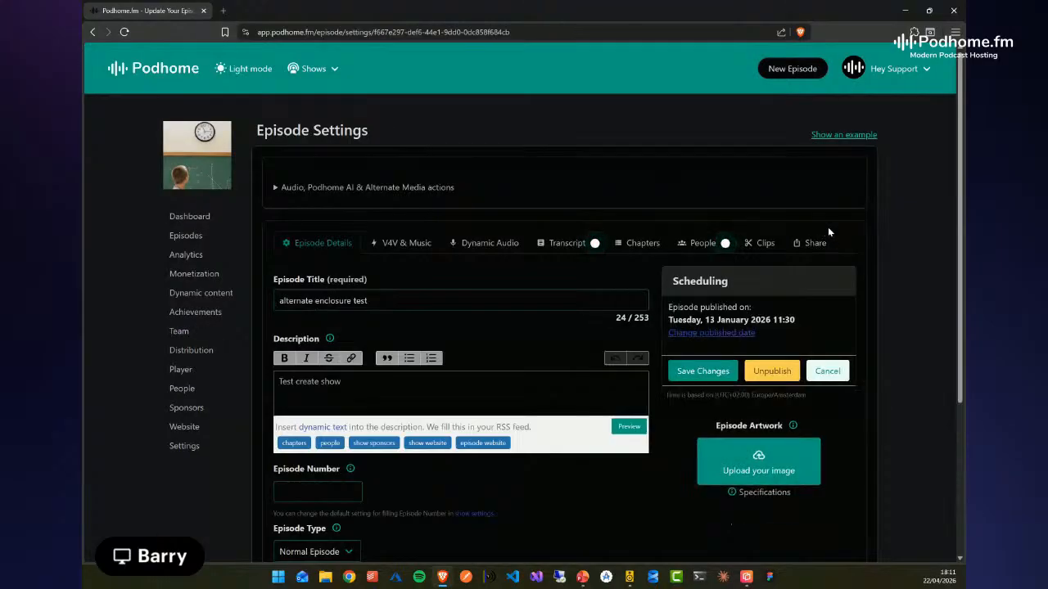
scroll(905, 342, down, 1)
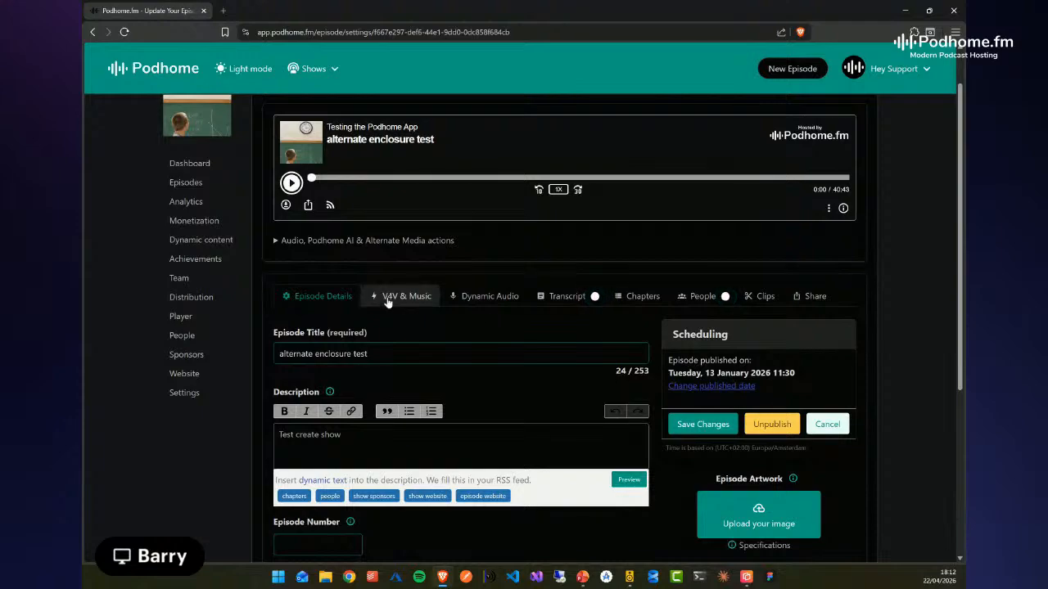
Start a new episode with Podhome AI enabled, generating chapters and clips but no list of resources
click(788, 71)
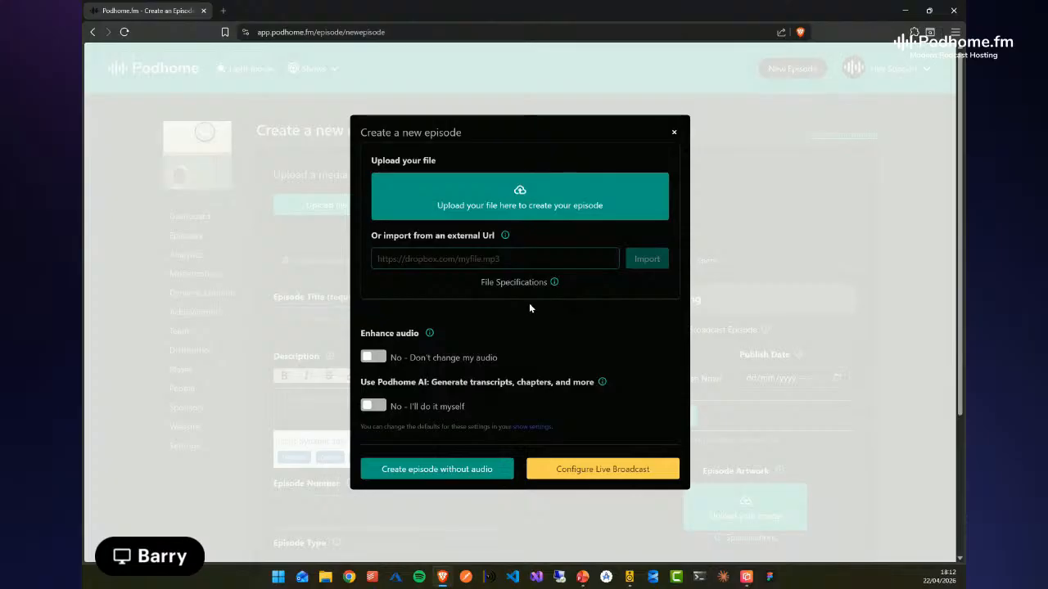
click(375, 405)
scroll(625, 389, down, 1)
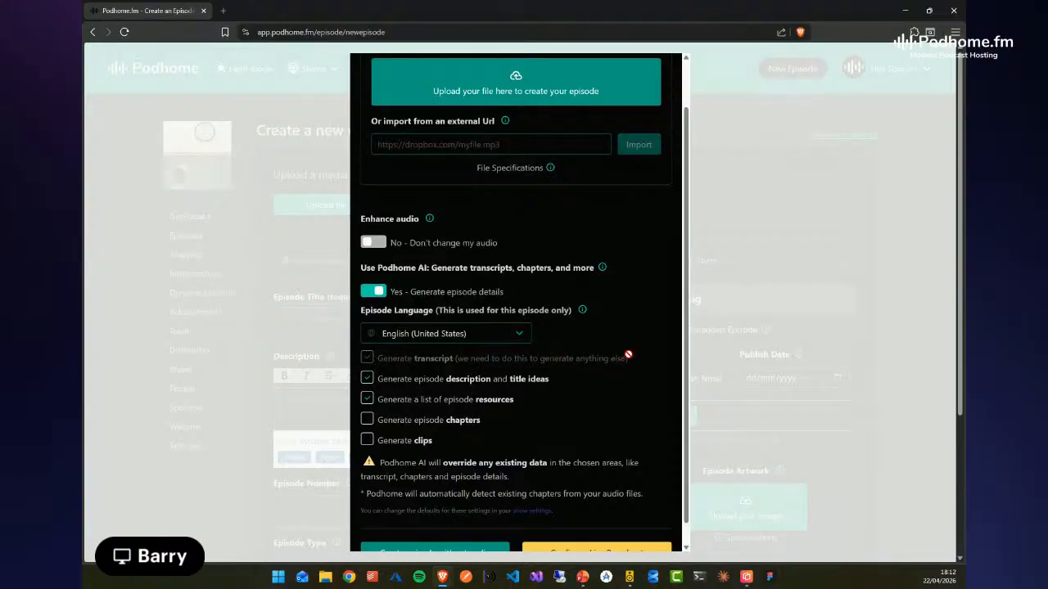
click(367, 398)
click(367, 420)
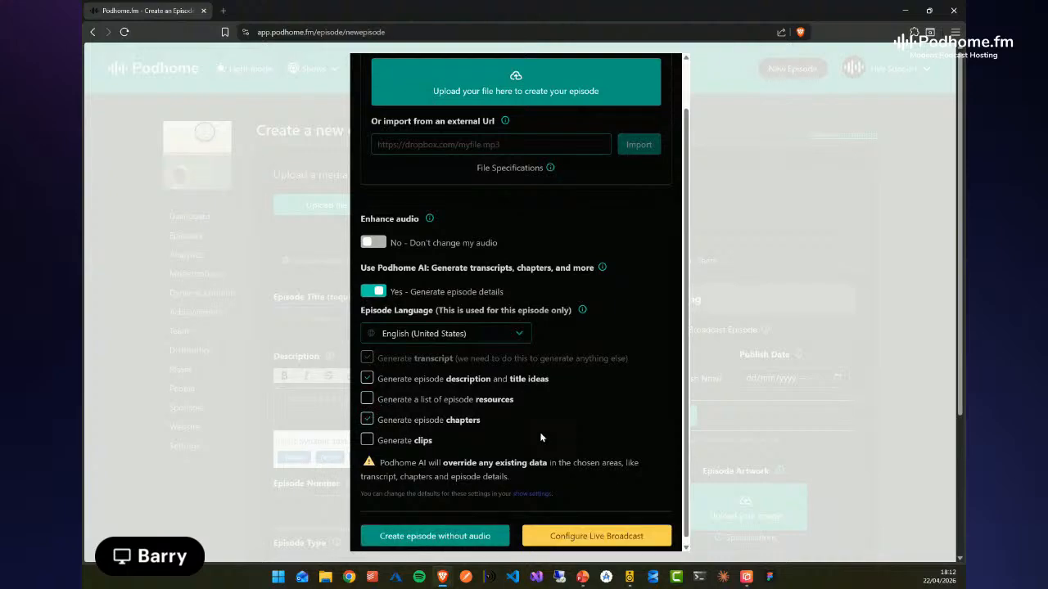
click(366, 441)
scroll(468, 420, up, 1)
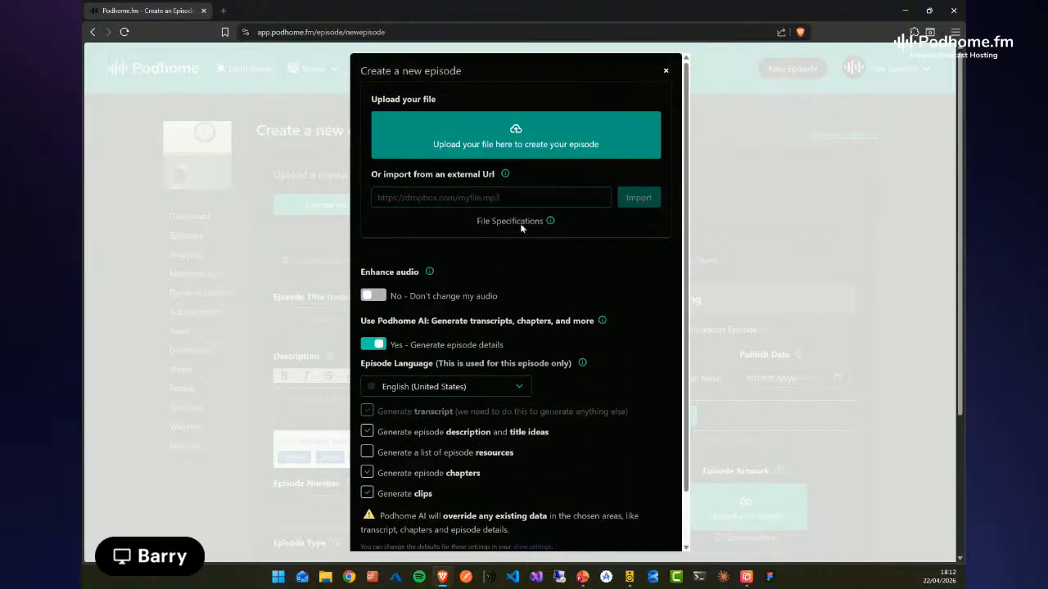
Try to upload the 00:58:21 MP4 video from the Podhome.fm Test folder, and cancel the upload
click(513, 144)
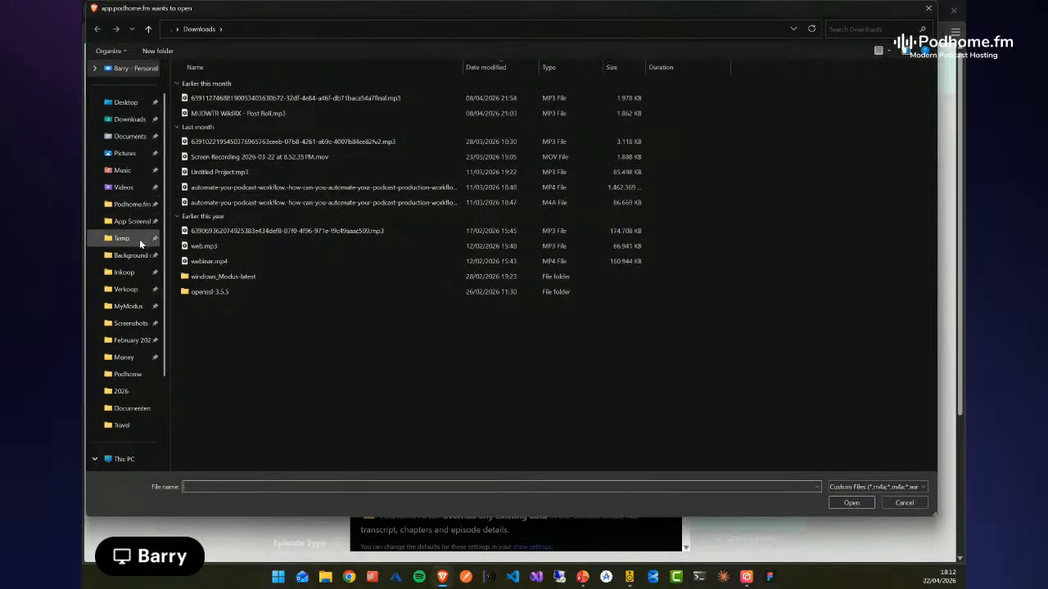
click(137, 204)
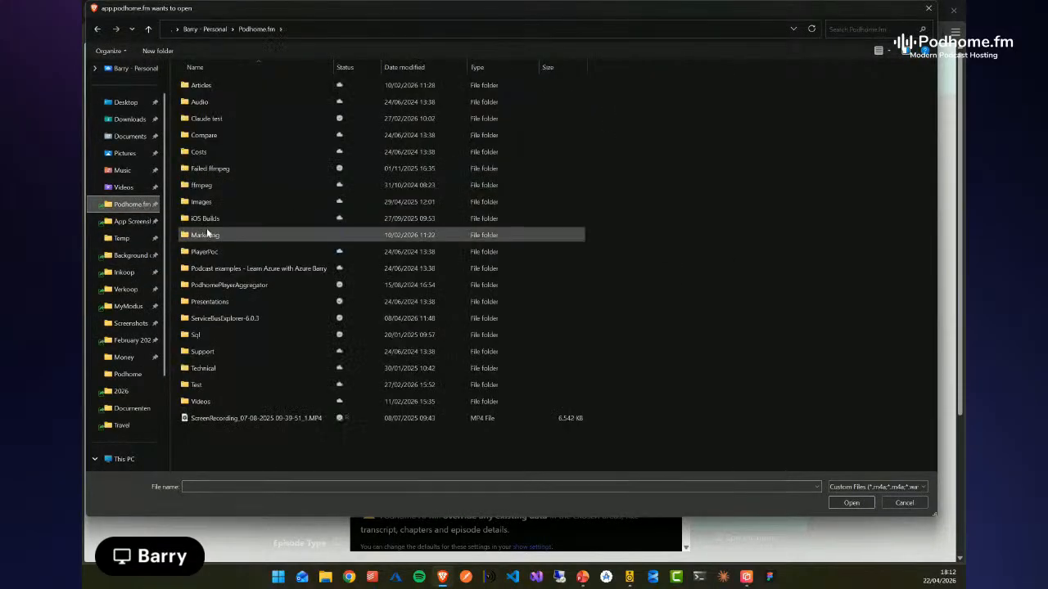
double_click(206, 385)
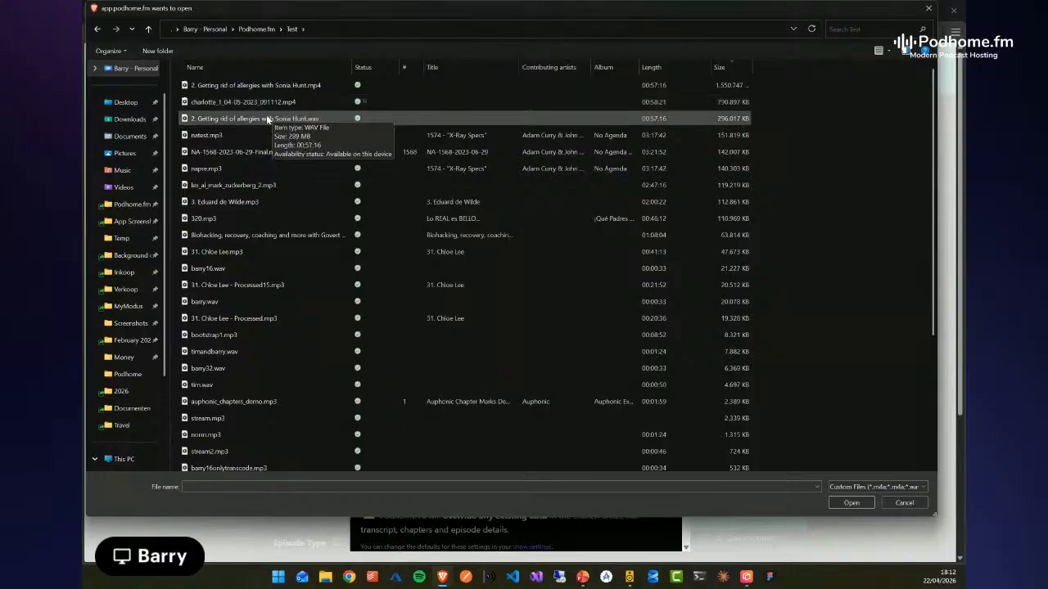
click(267, 103)
double_click(266, 103)
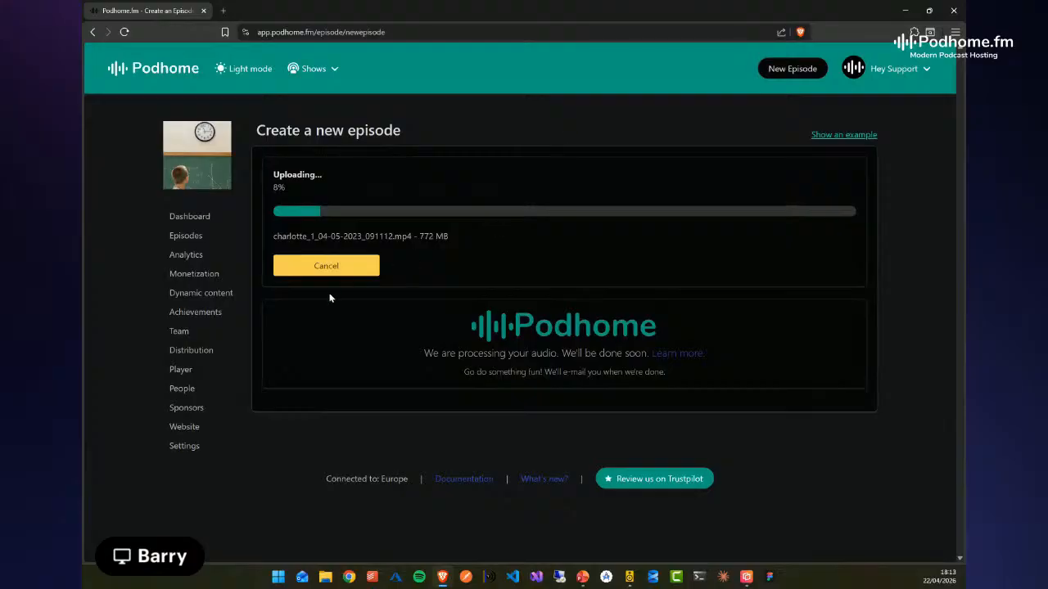
click(328, 266)
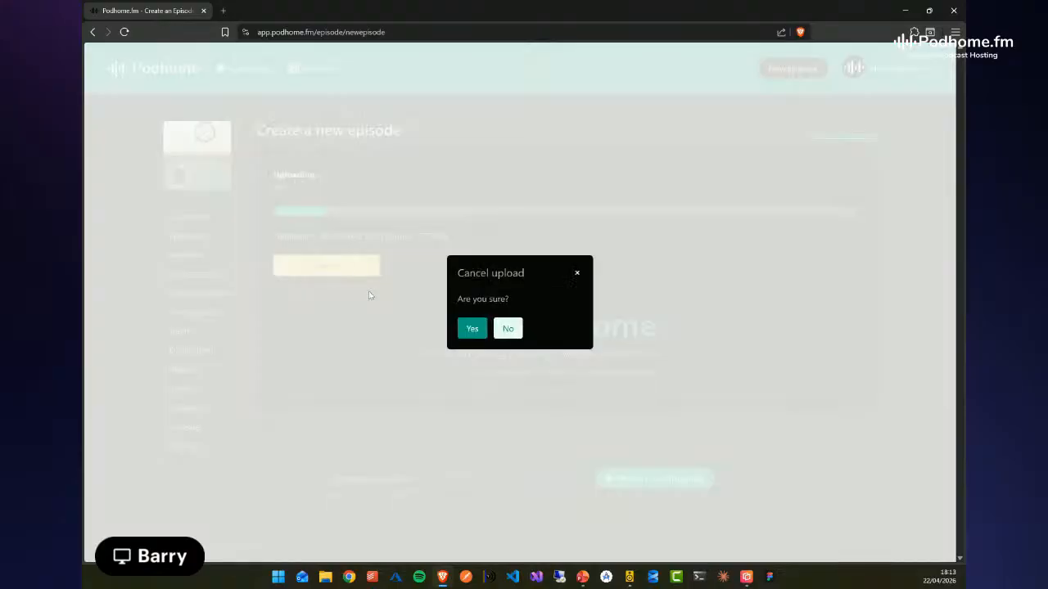
click(467, 332)
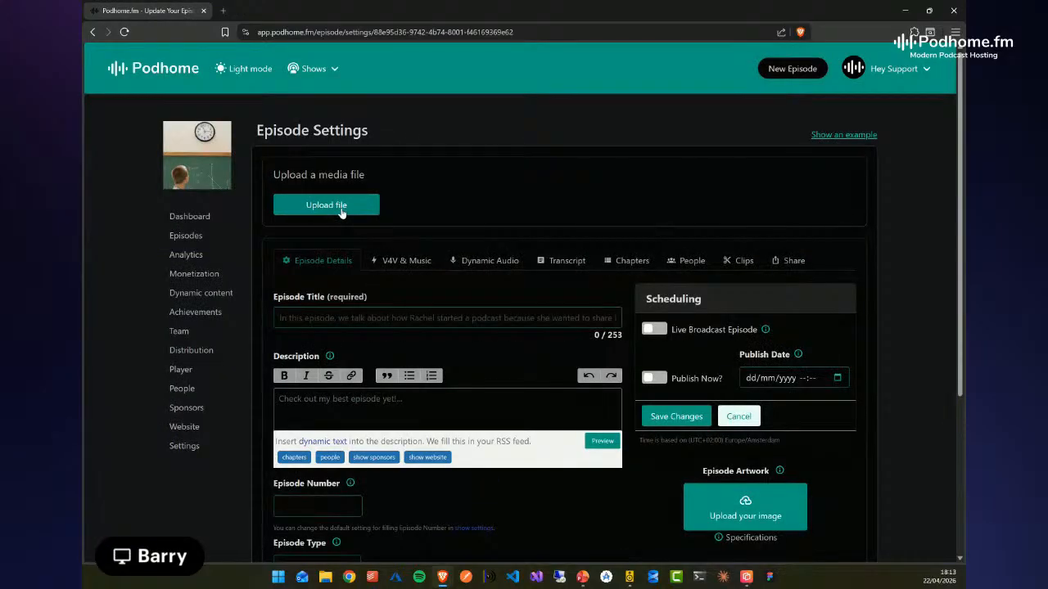
Start a media upload for the new episode with Podhome AI enabled, generating chapters and clips but no resource list
click(342, 211)
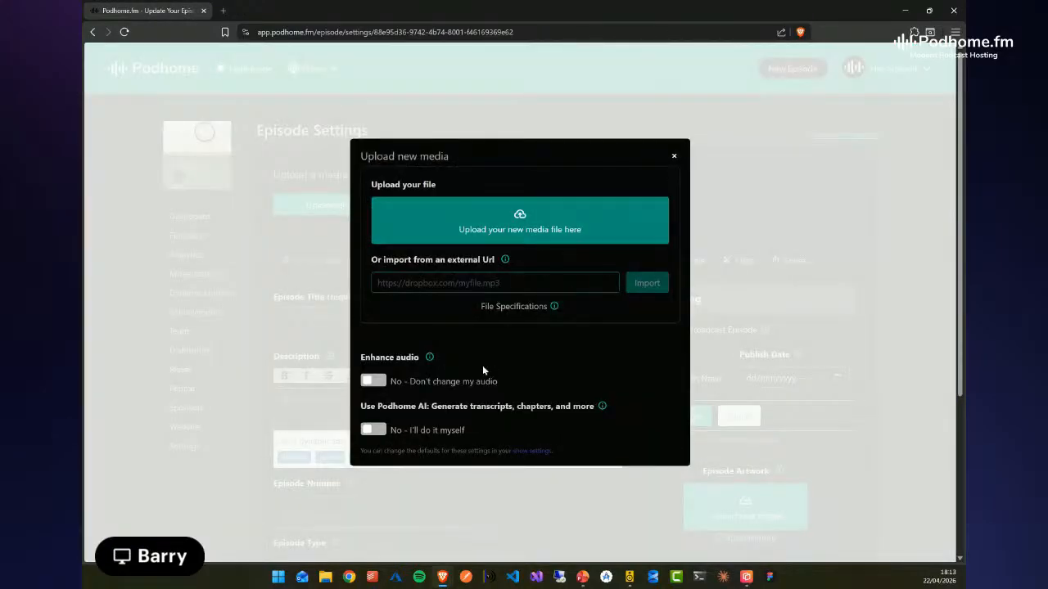
click(373, 432)
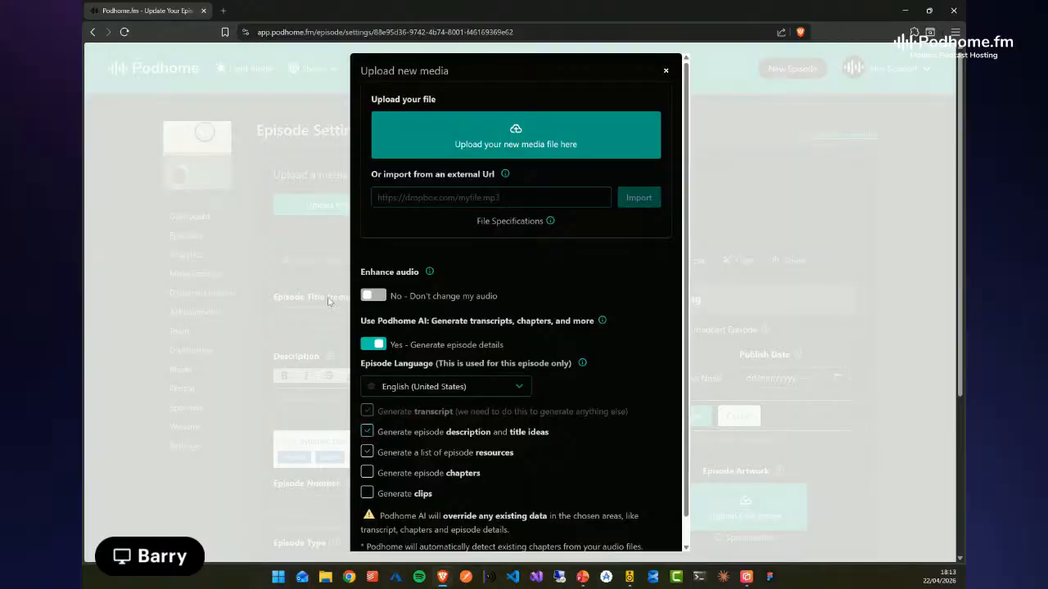
click(367, 452)
click(367, 473)
click(367, 492)
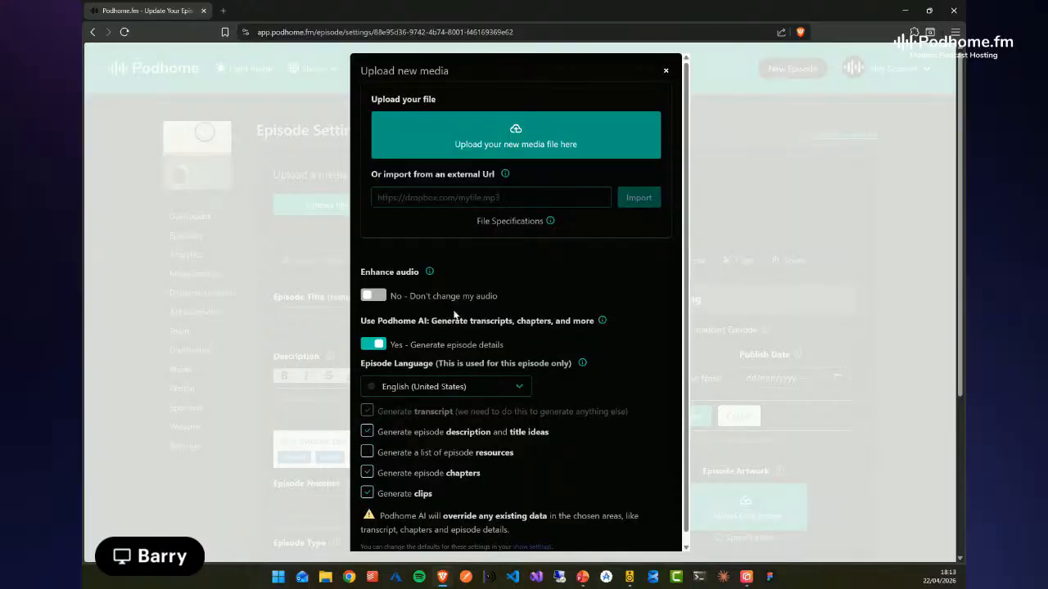
Upload the "Biohacking, recovery, coaching and more" MP3 from the Test folder as the episode's media file
click(514, 144)
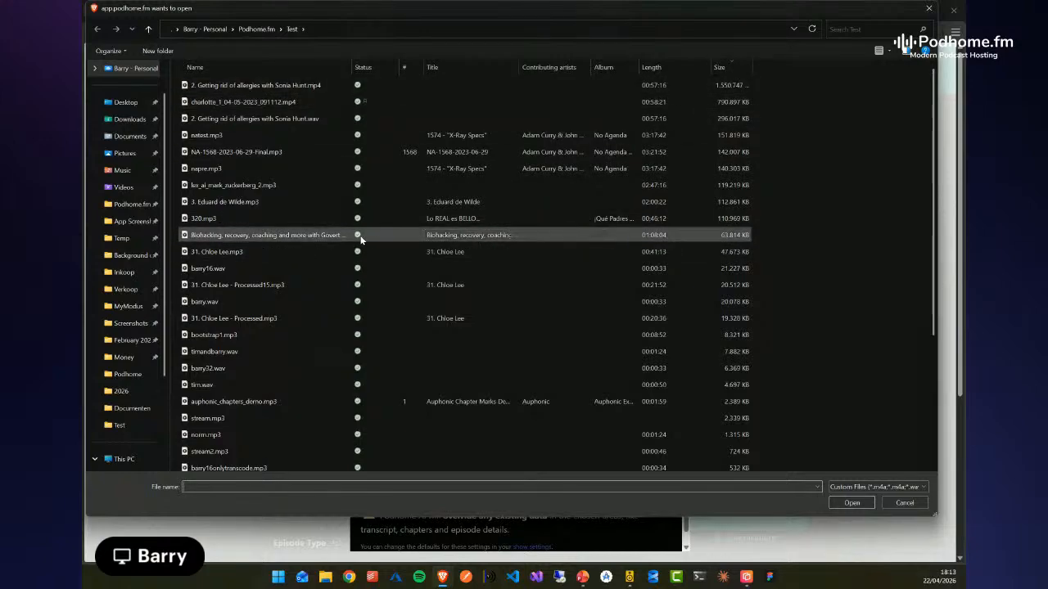
click(291, 236)
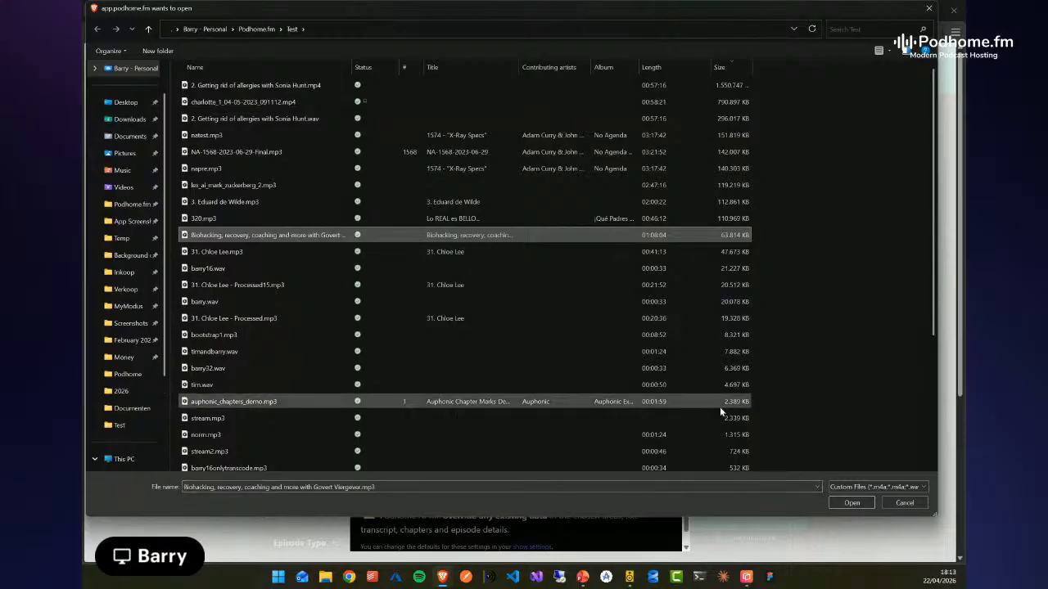
click(859, 504)
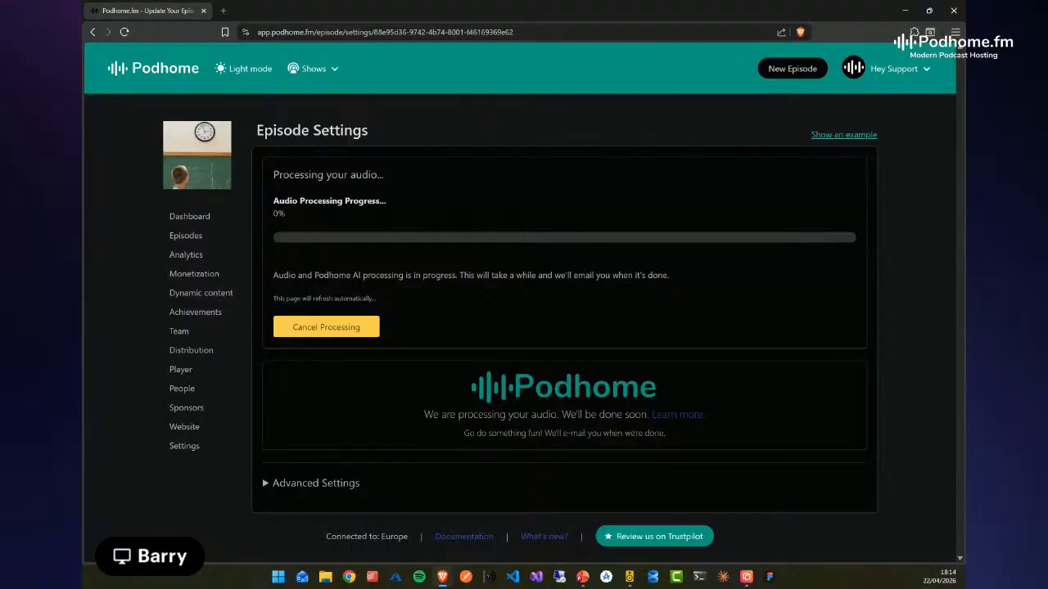
drag(214, 0, 519, 91)
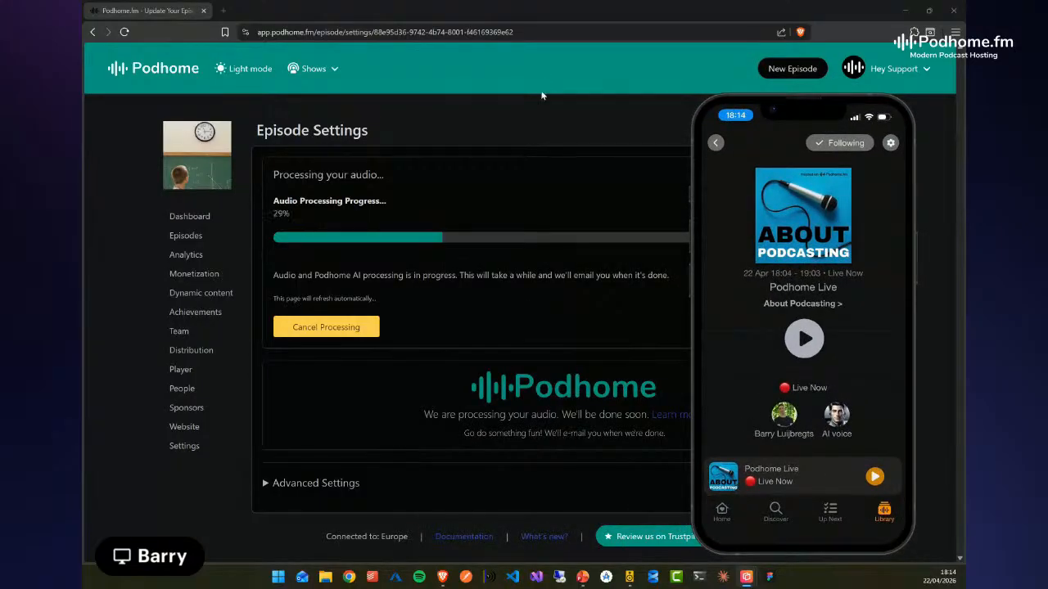
click(527, 115)
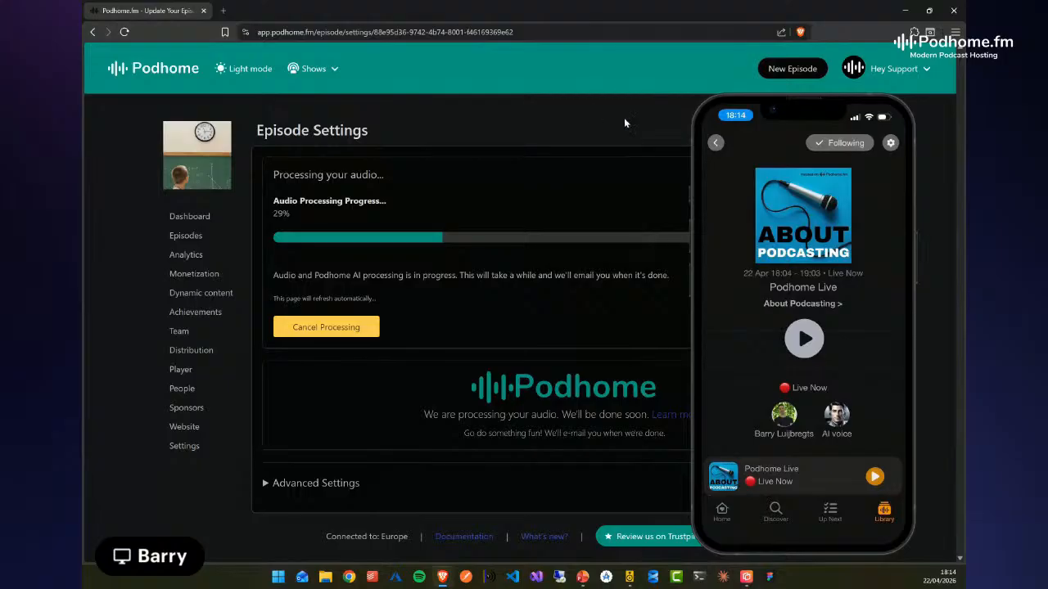
drag(783, 108, 85, 8)
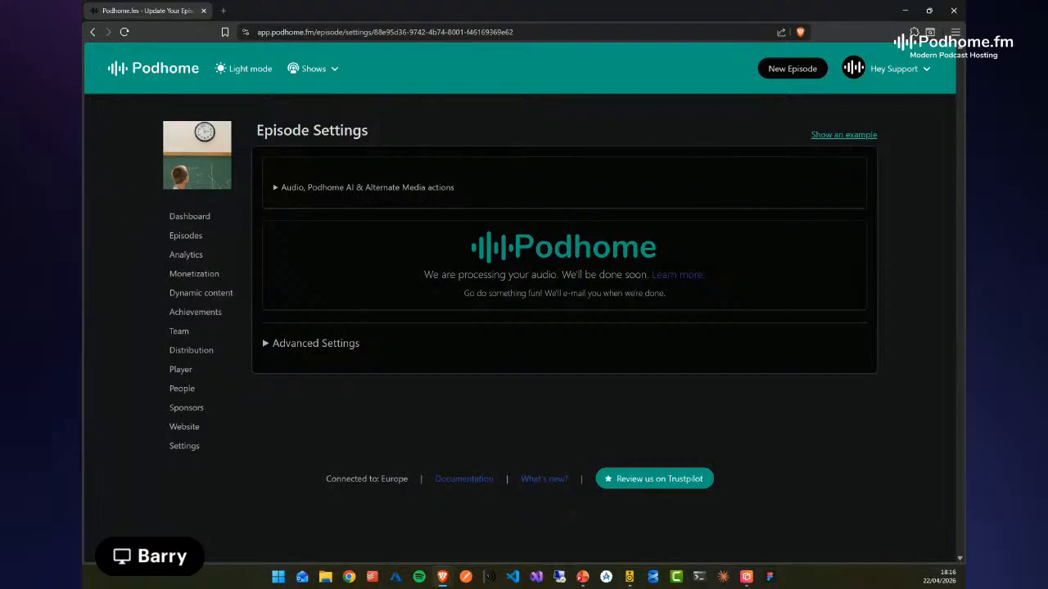
Bring the mirrored iPhone window over the browser and browse the podcast app's Home screen, including the United States podcasts
drag(619, 75, 550, 103)
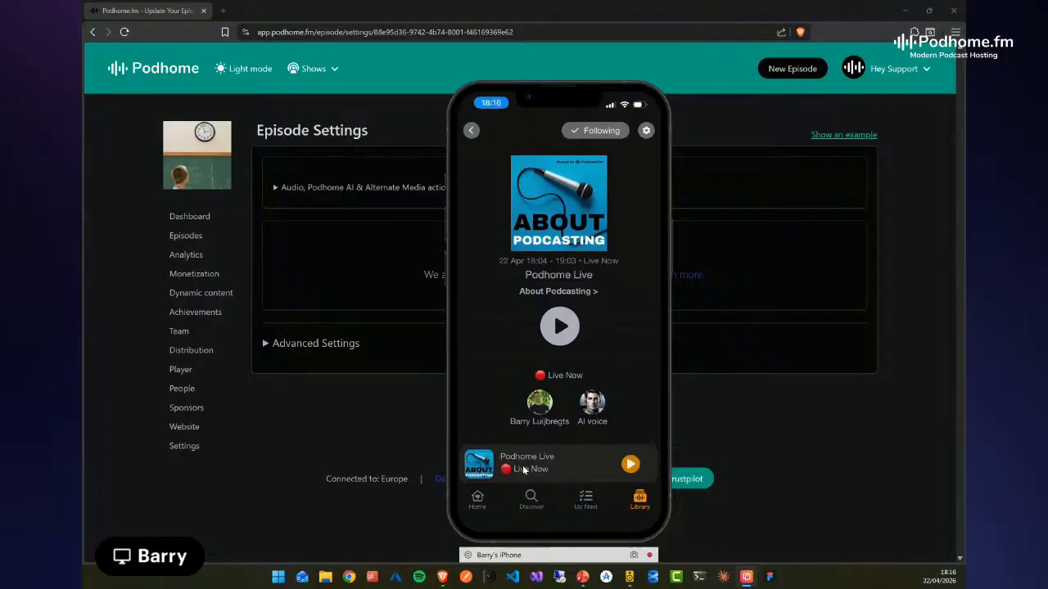
click(477, 500)
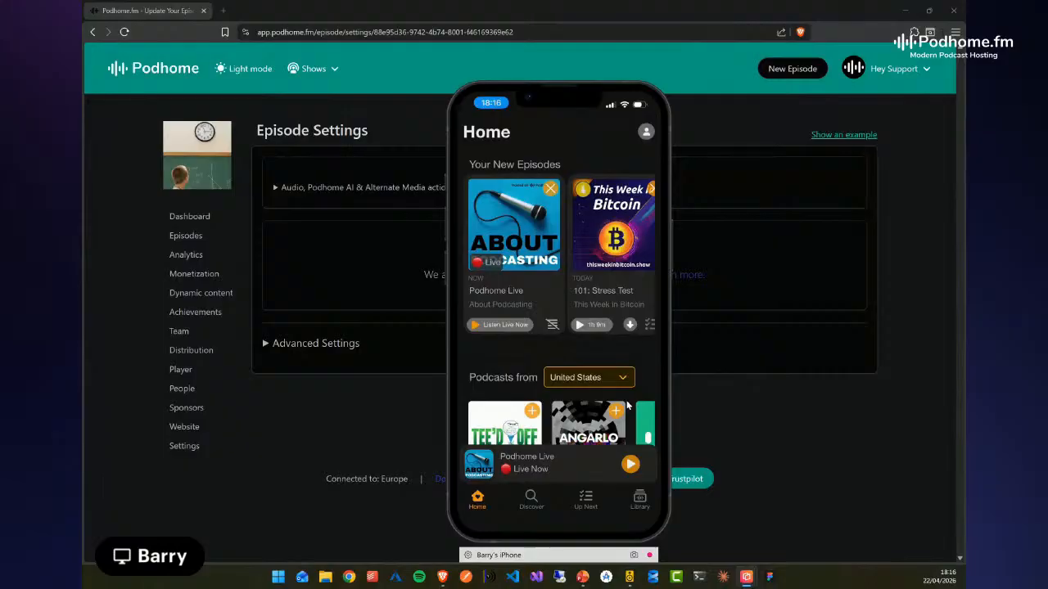
scroll(559, 253, right, 1)
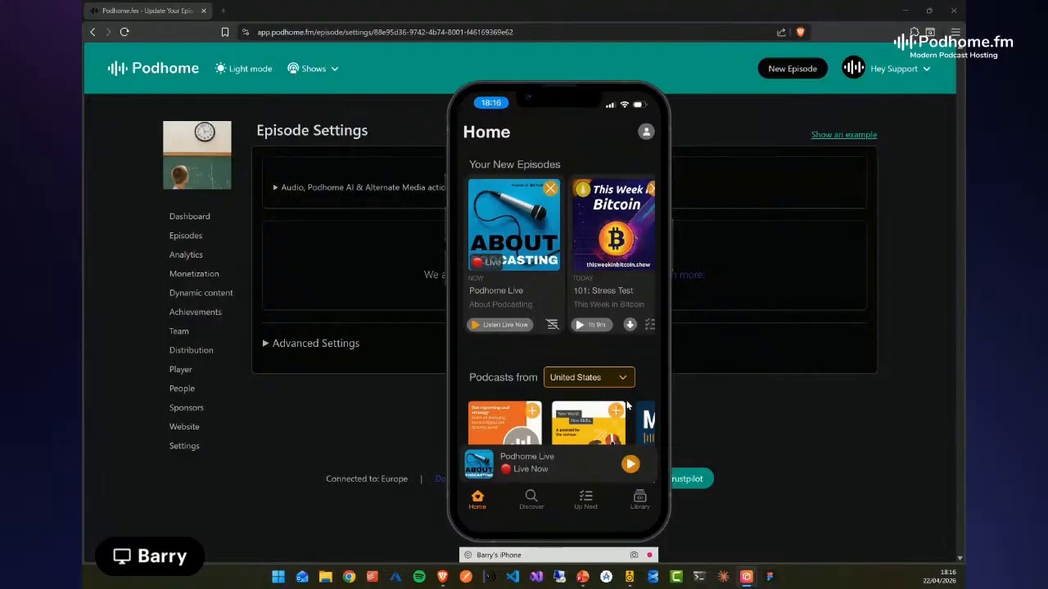
scroll(627, 405, down, 3)
scroll(627, 406, up, 1)
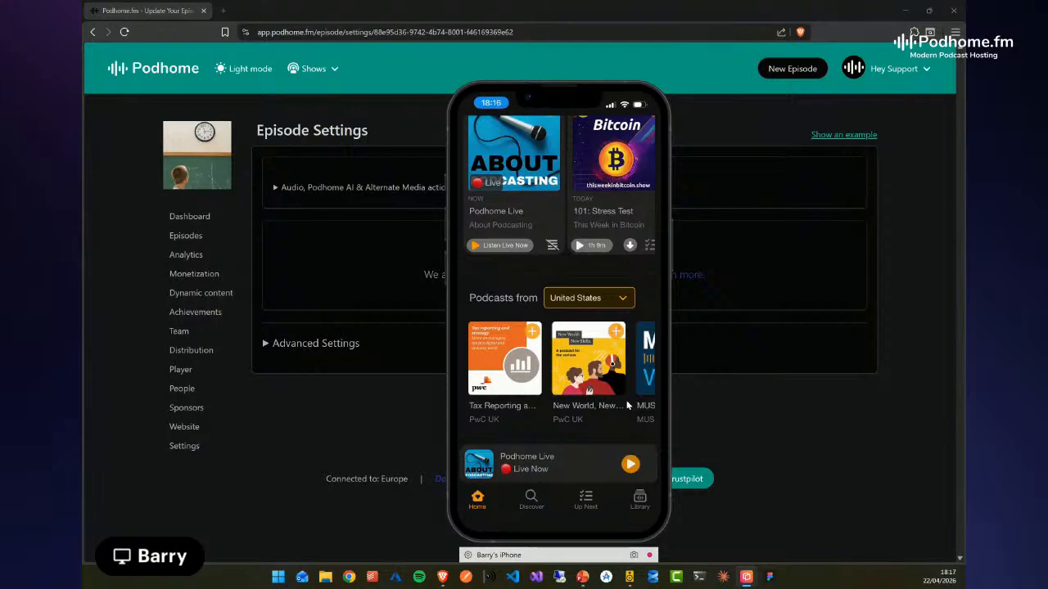
Browse the podcast app's Home screen between the live episodes, the United States podcasts and Episode Shuffle
scroll(627, 405, down, 3)
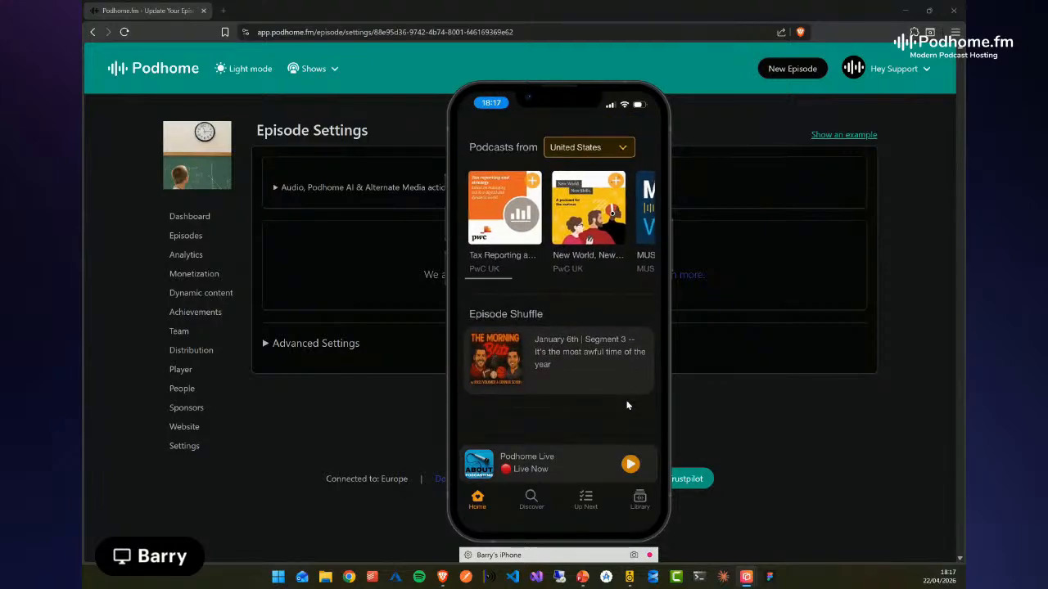
scroll(627, 405, up, 1)
scroll(627, 405, up, 3)
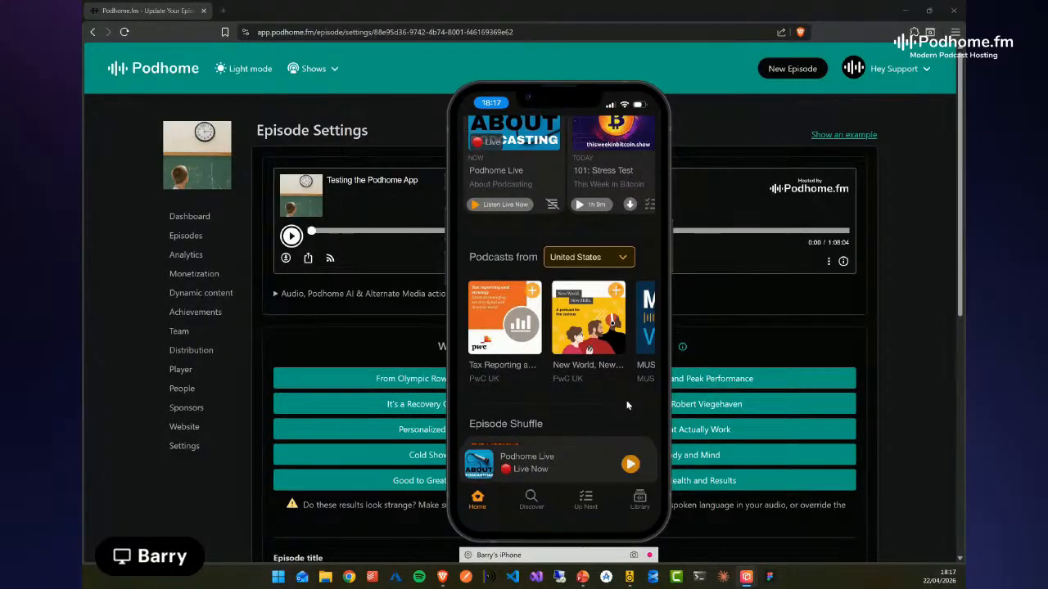
scroll(627, 405, up, 3)
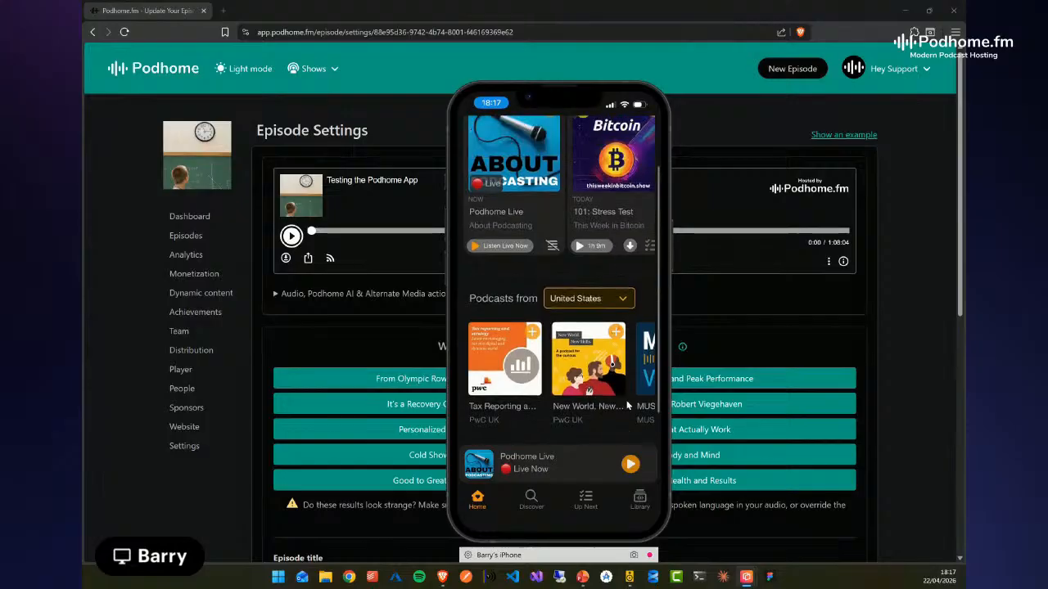
scroll(627, 405, down, 3)
scroll(627, 405, down, 1)
scroll(627, 405, up, 1)
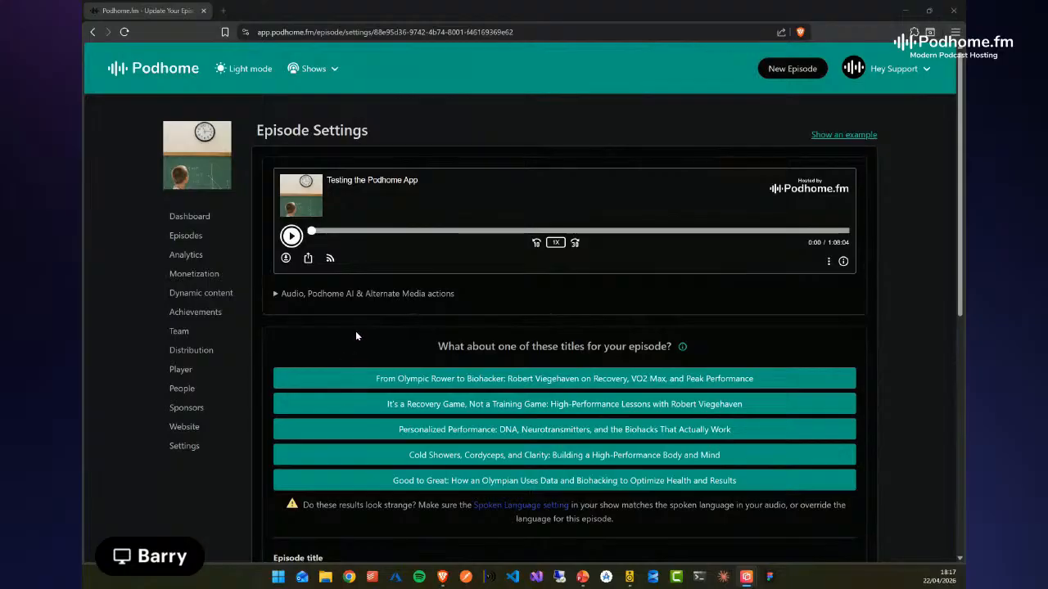
Use the first suggested title, beginning "From Olympic Rower to Biohacker", as the episode title
scroll(356, 330, down, 2)
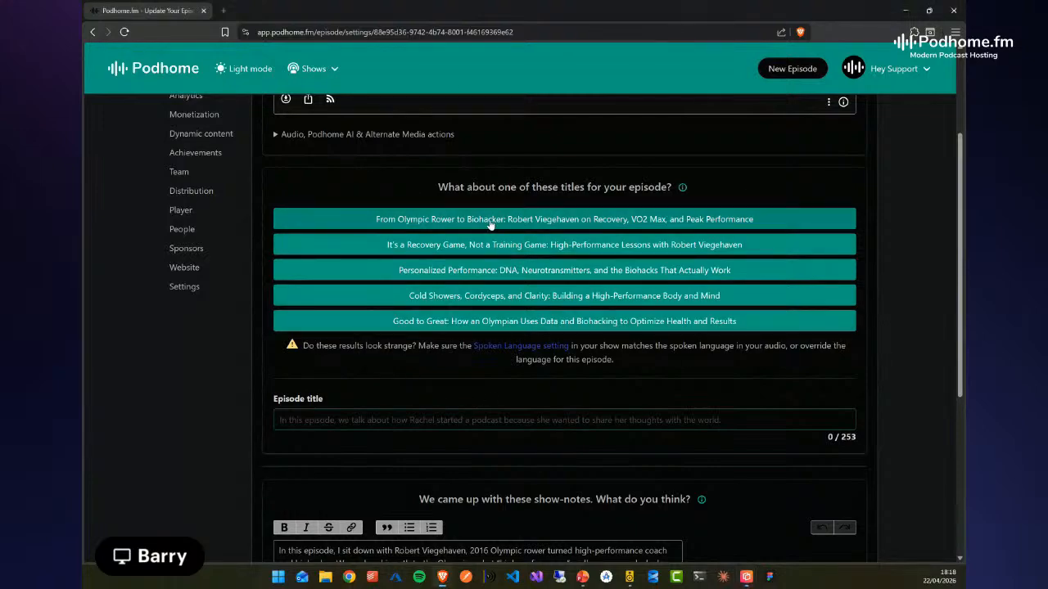
click(426, 218)
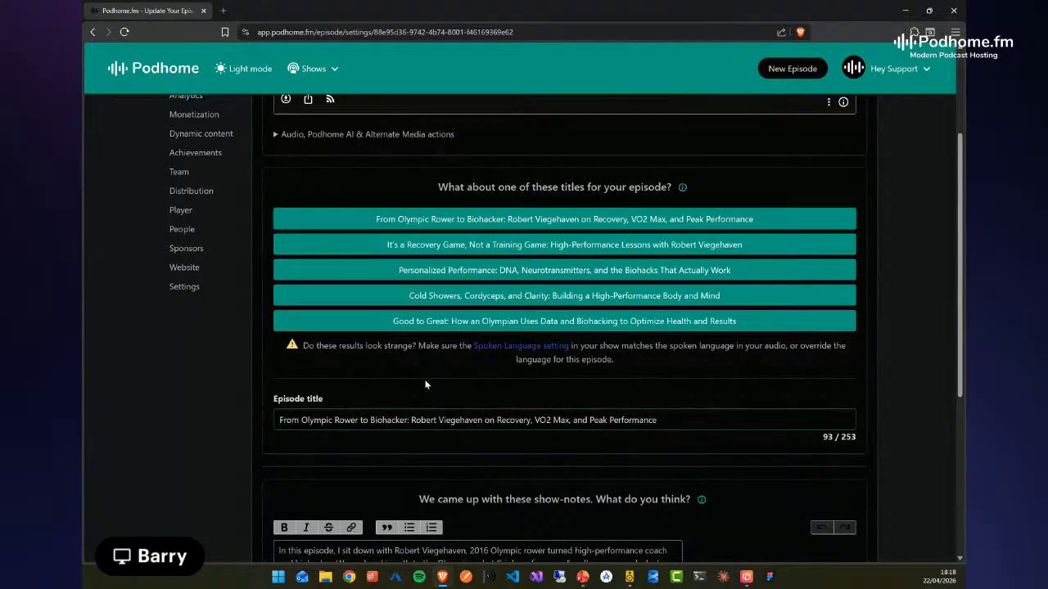
Start a new show-notes paragraph after "fully personalized nutrition and supplementation." and accept the title and show-notes
scroll(420, 375, down, 1)
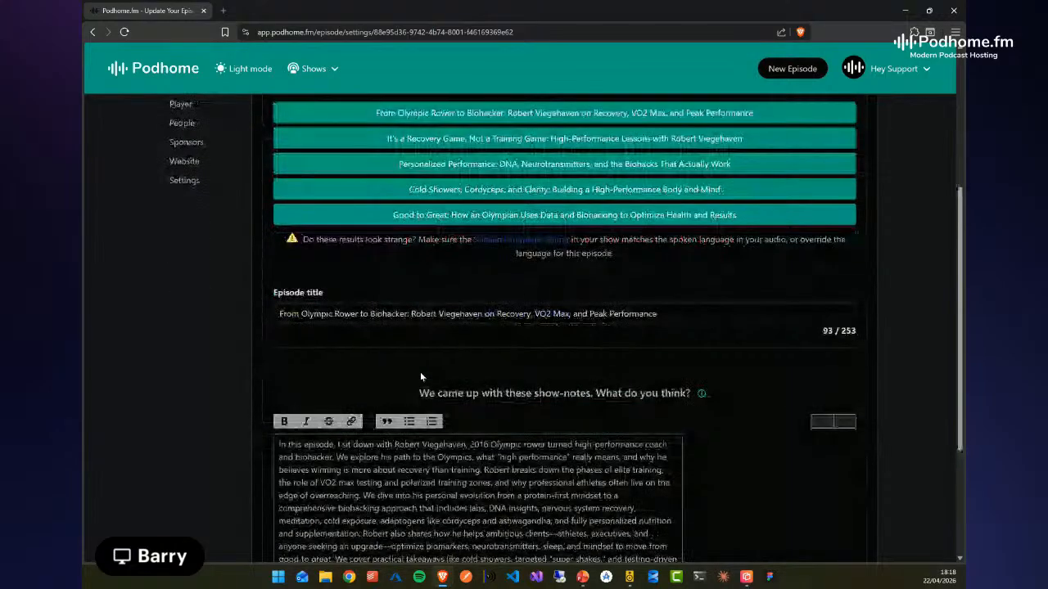
scroll(420, 377, down, 1)
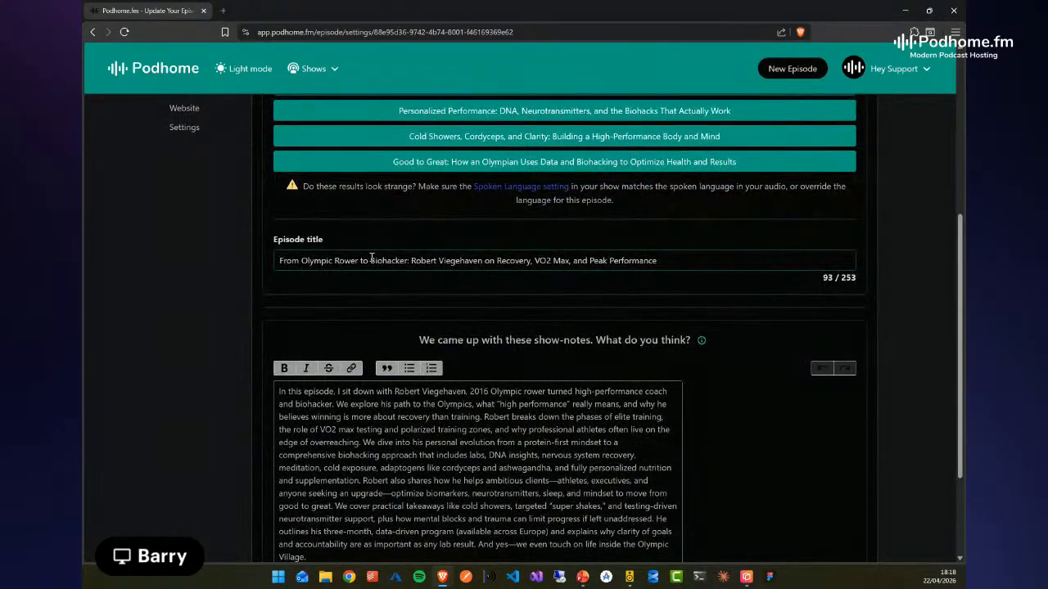
scroll(713, 432, down, 1)
click(520, 427)
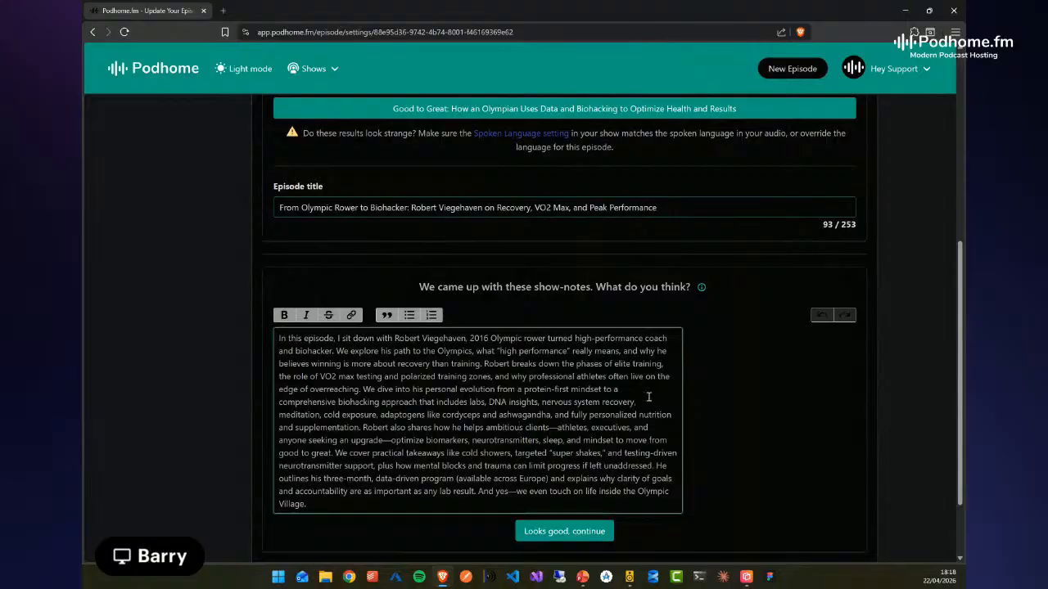
click(362, 426)
key(Return)
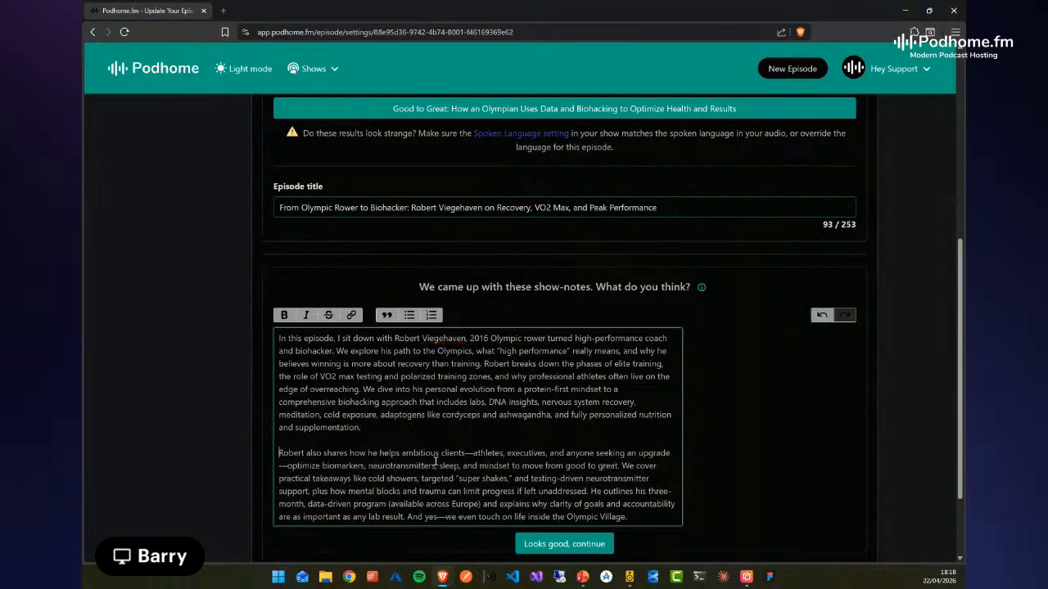
scroll(459, 431, down, 2)
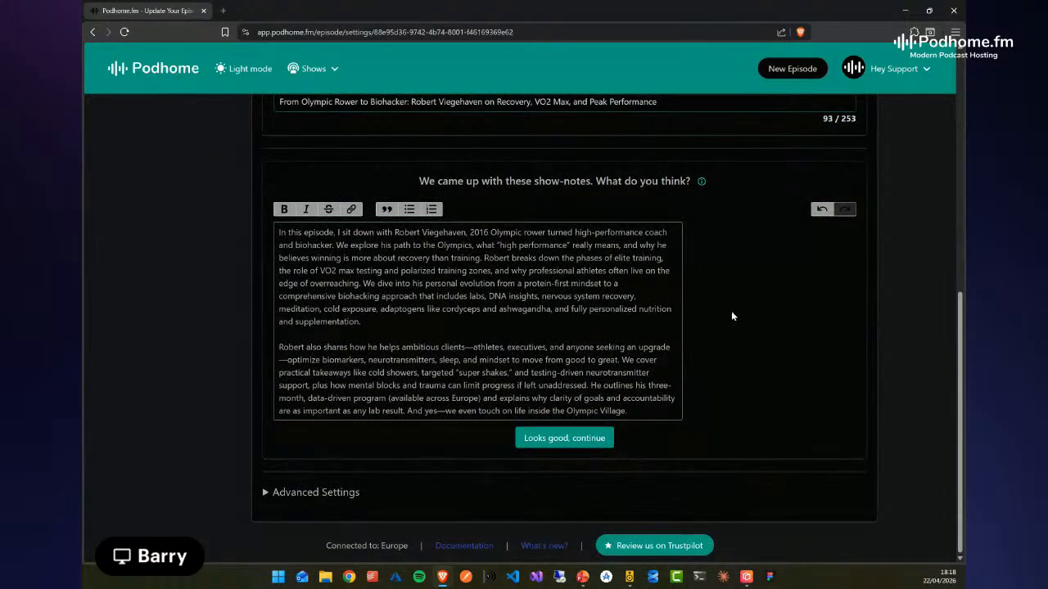
click(560, 439)
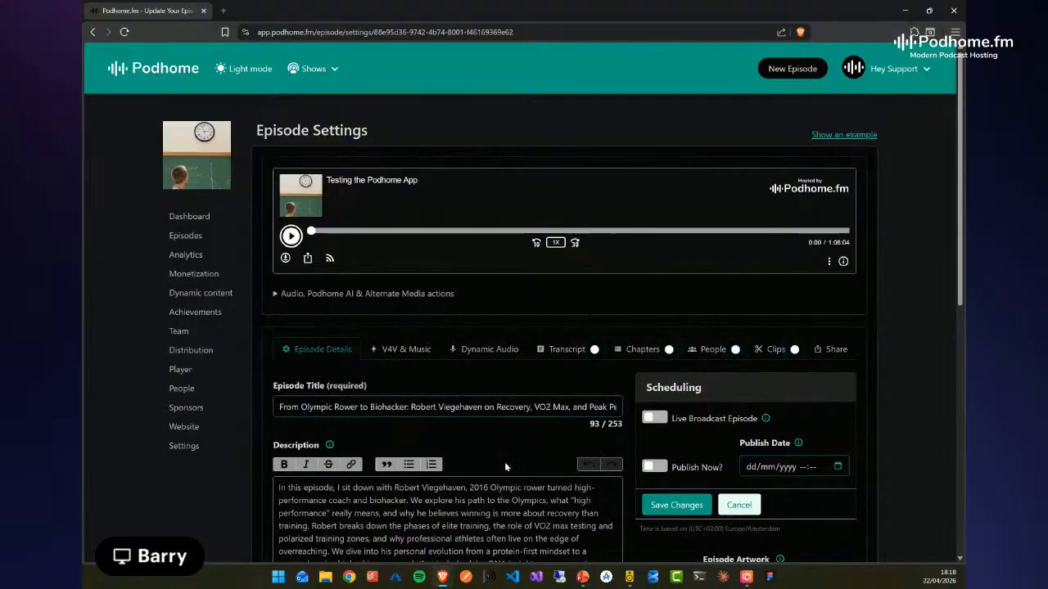
Review the episode description in the episode details, highlighting the dash after "seeking an upgrade"
scroll(504, 461, down, 2)
scroll(242, 487, down, 1)
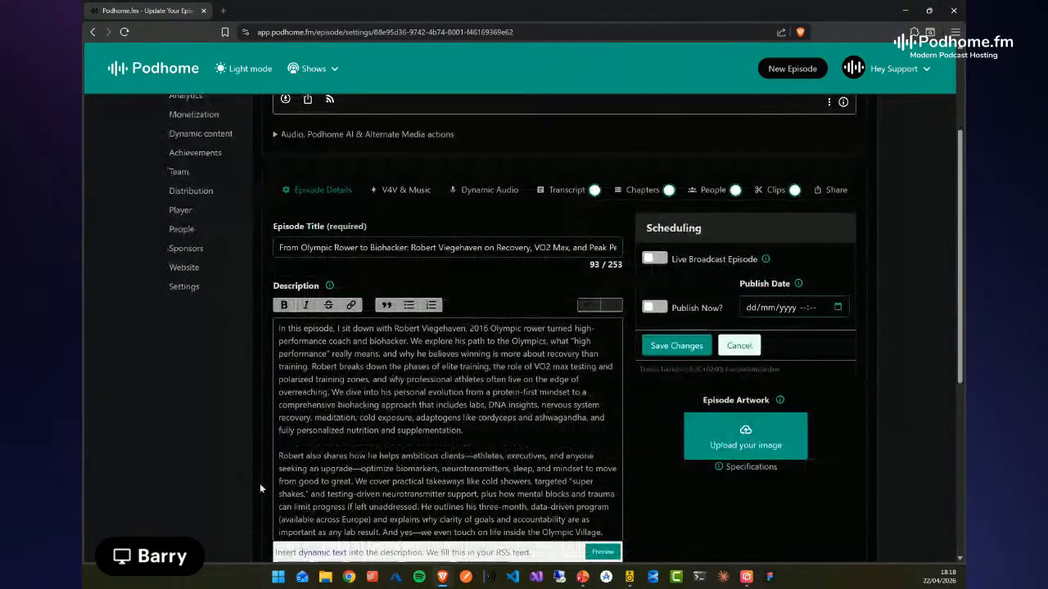
drag(352, 469, 365, 470)
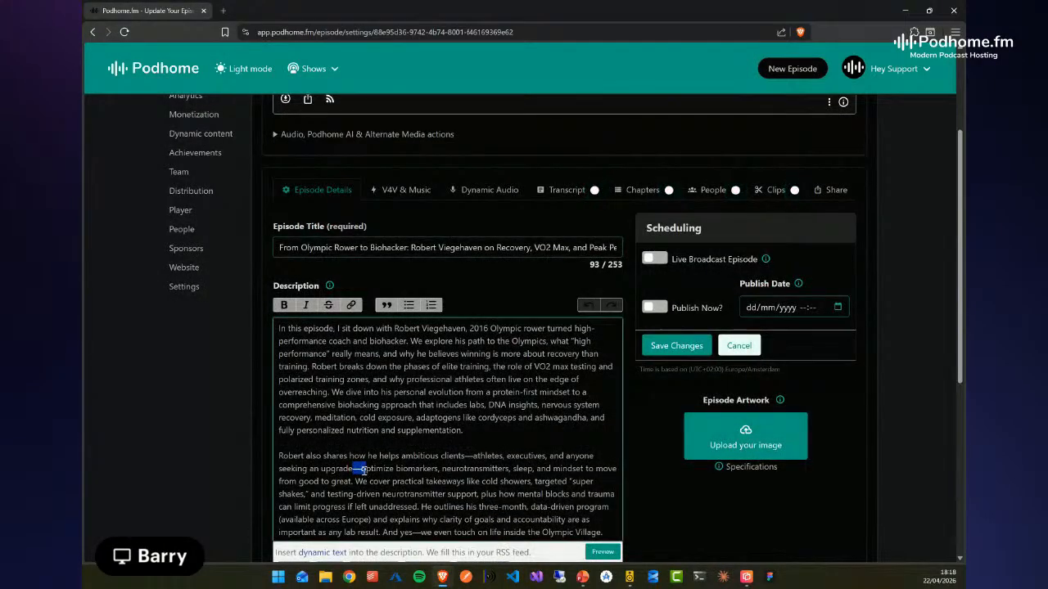
click(536, 439)
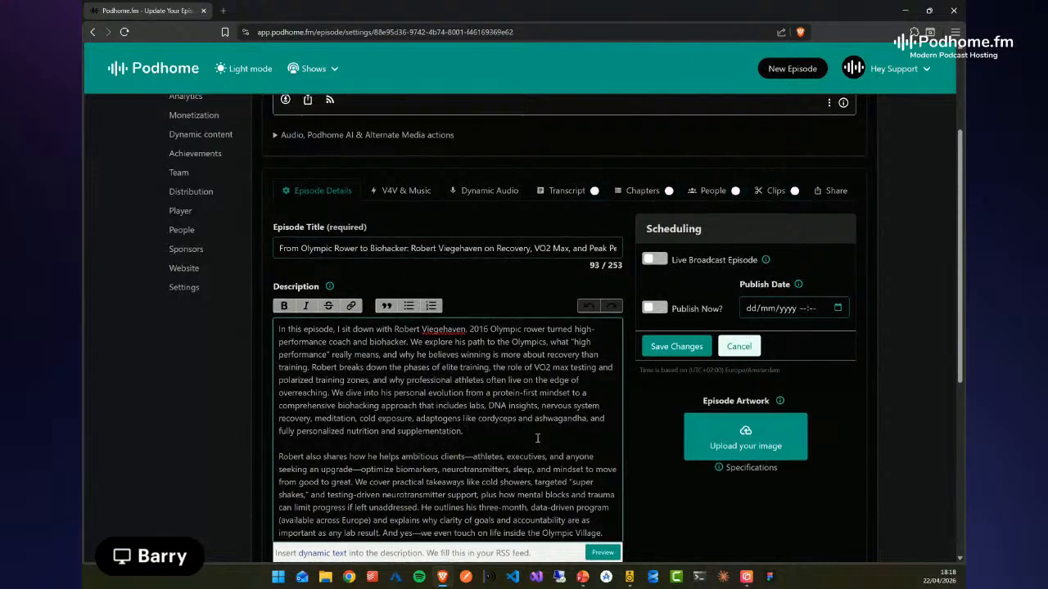
scroll(532, 438, up, 3)
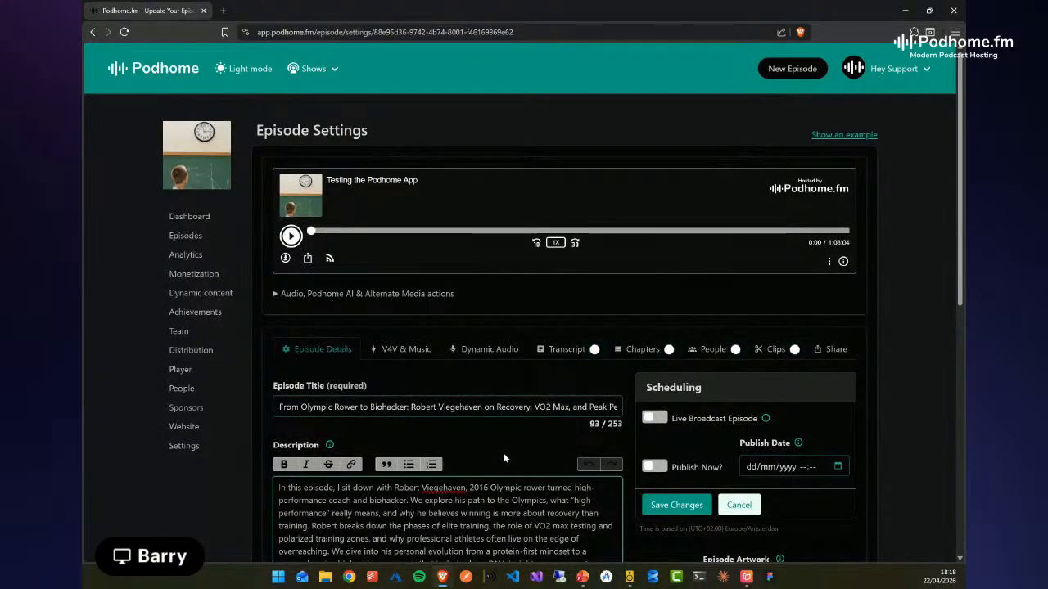
Open the episode's transcript and read through its opening speaker passages and underlined text
click(575, 351)
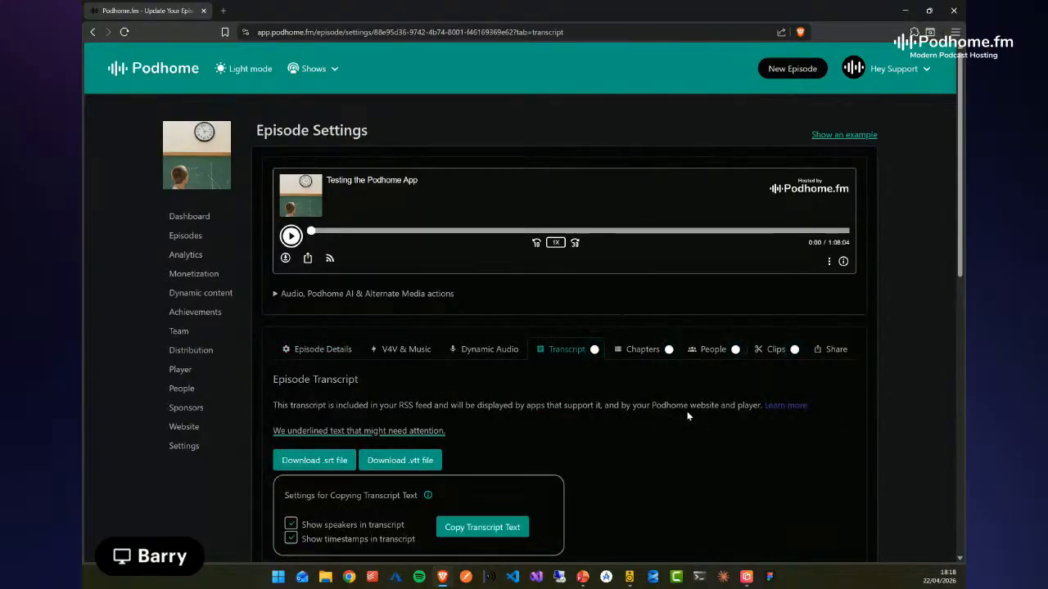
scroll(856, 415, down, 1)
scroll(855, 416, down, 5)
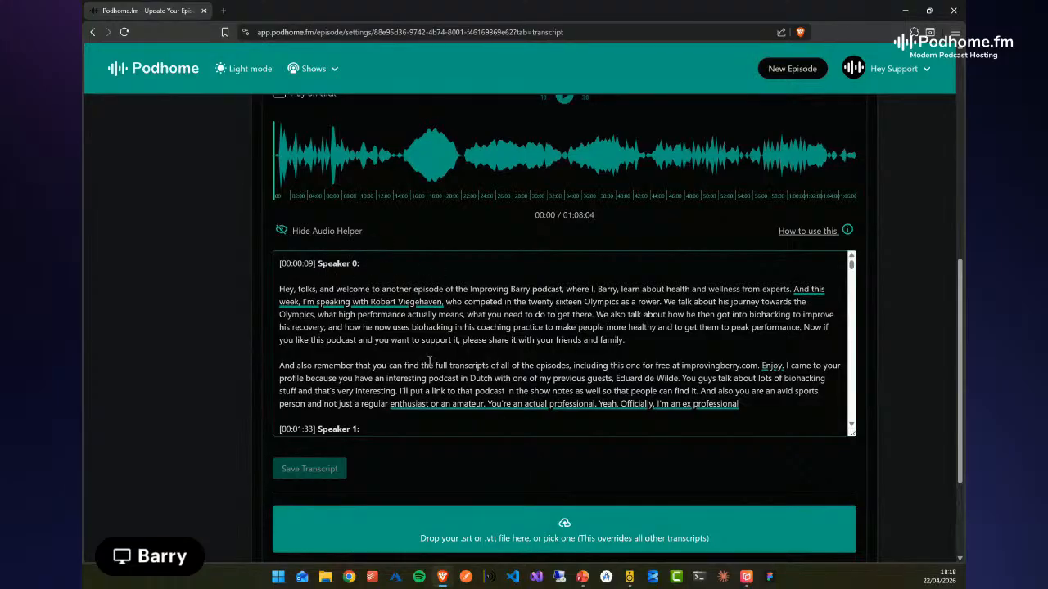
scroll(388, 391, down, 5)
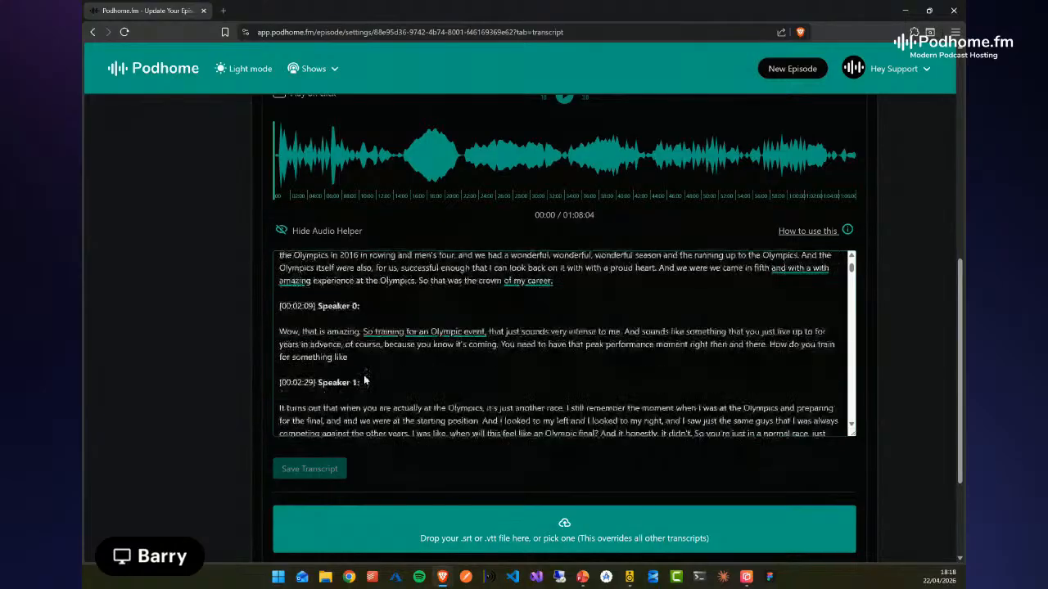
scroll(387, 378, up, 5)
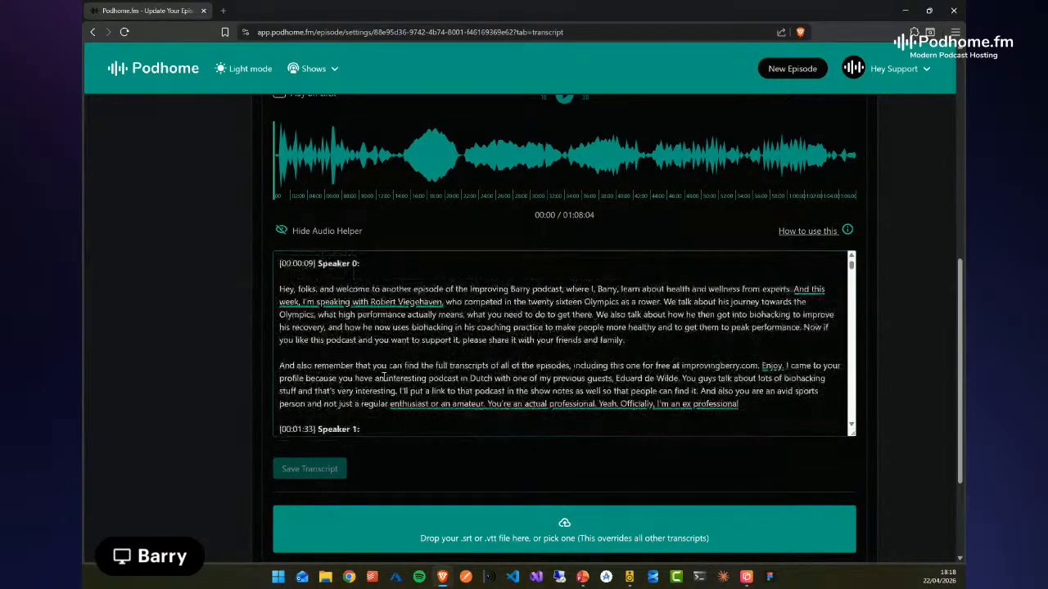
scroll(385, 378, up, 2)
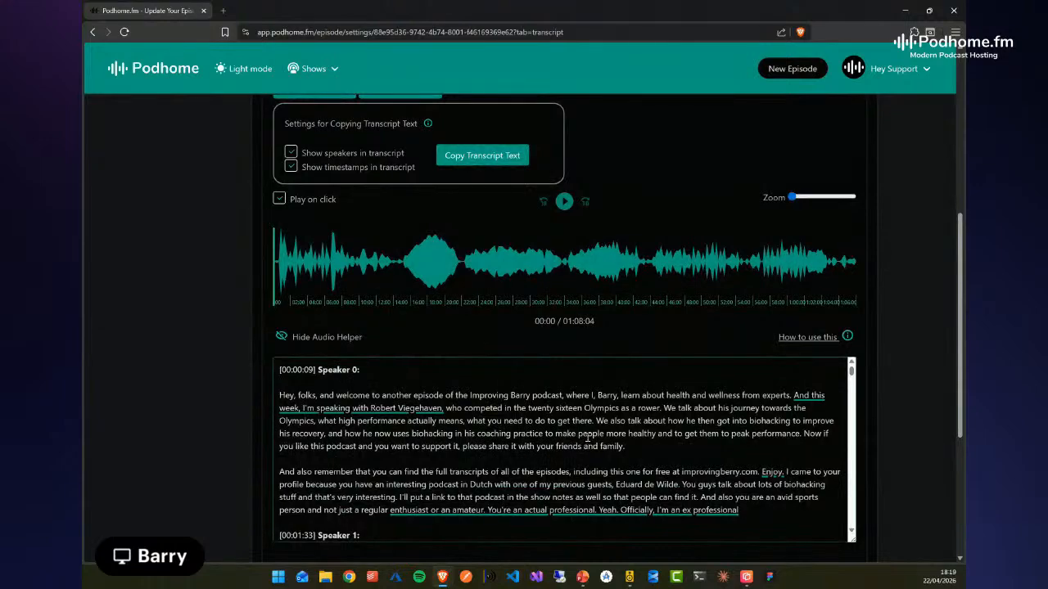
Play the audio from several transcript passages and from different points along the waveform to check how text and audio follow each other
click(365, 408)
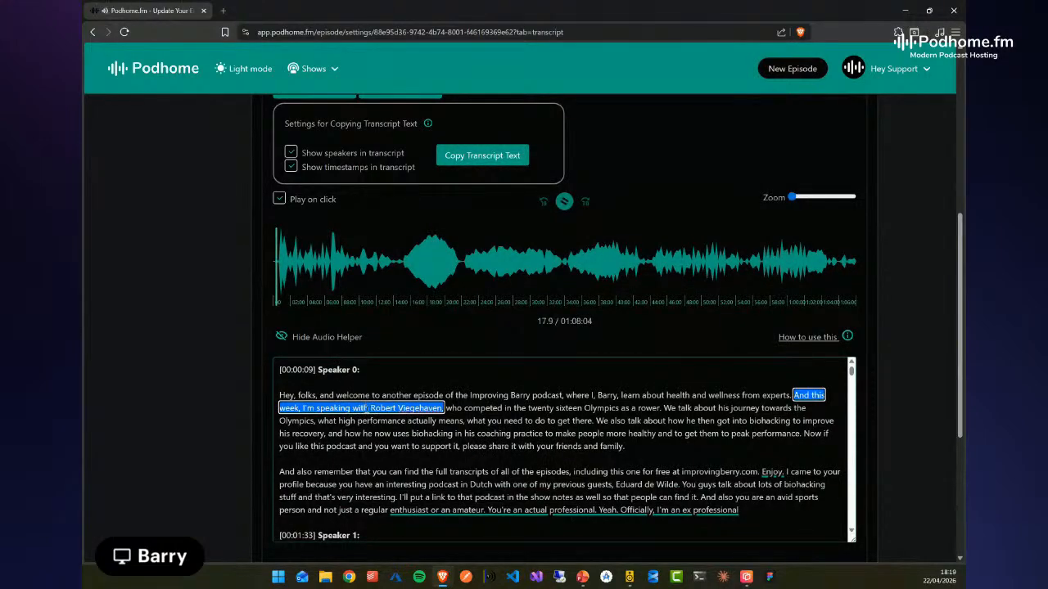
click(478, 419)
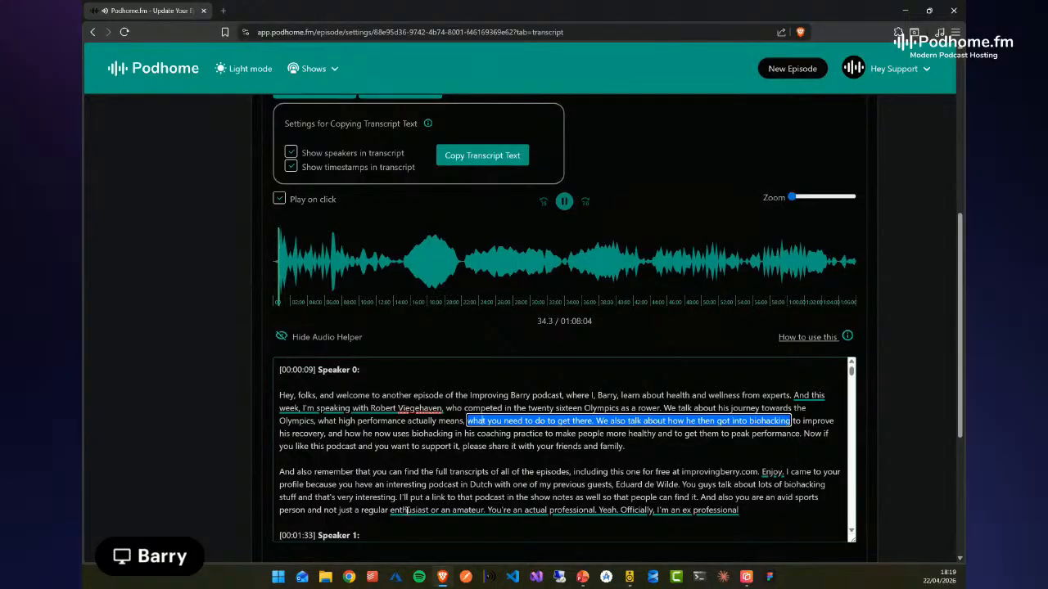
click(407, 509)
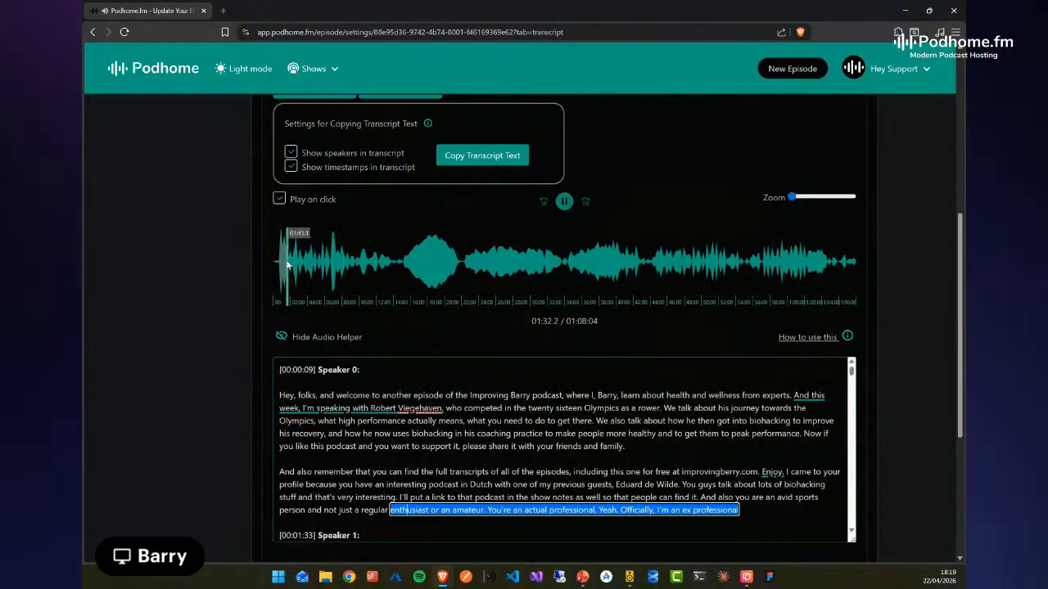
click(420, 278)
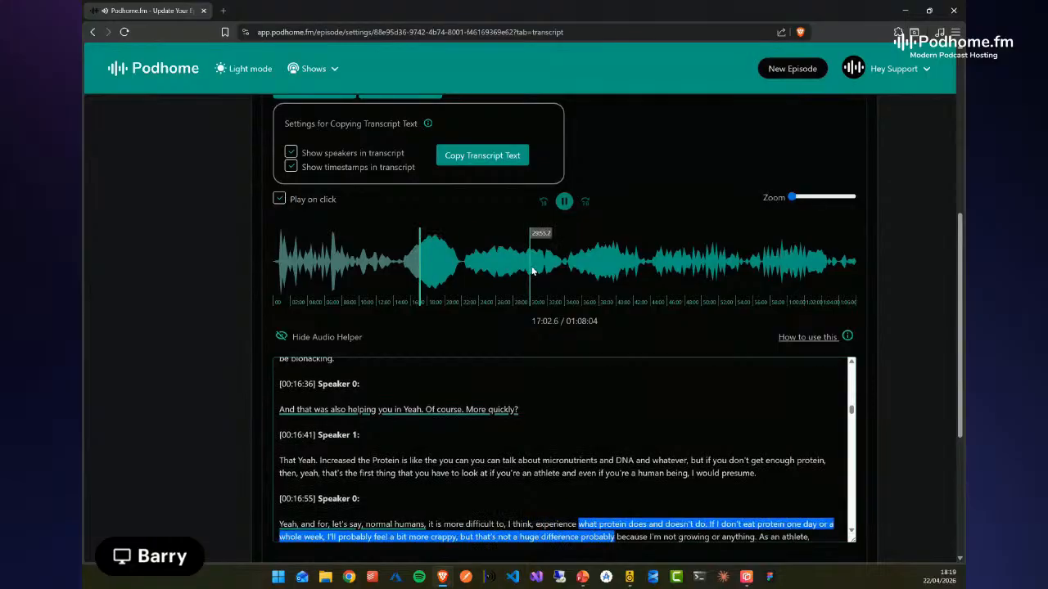
click(627, 266)
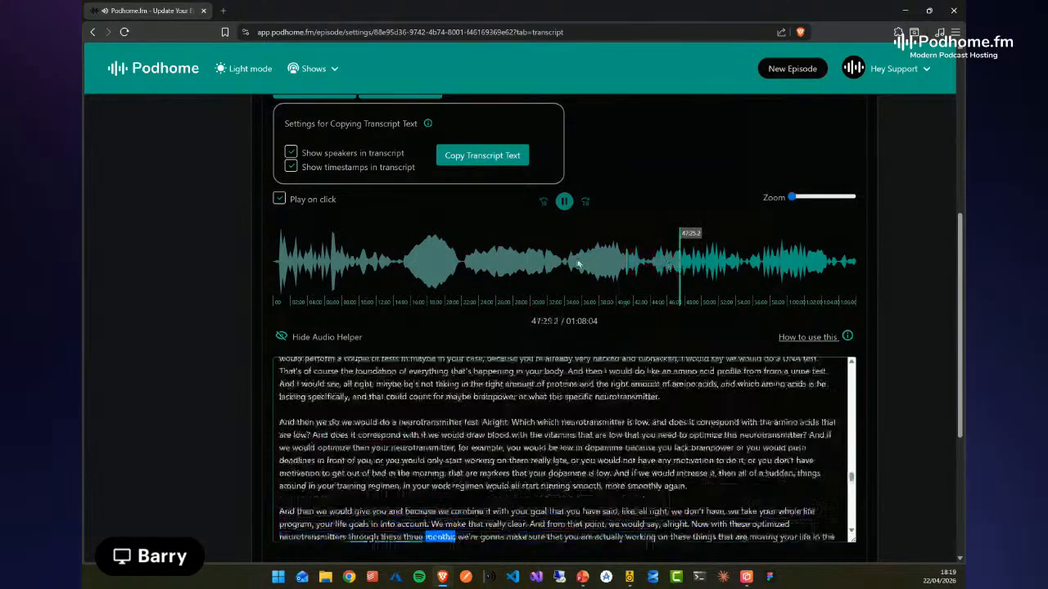
click(374, 268)
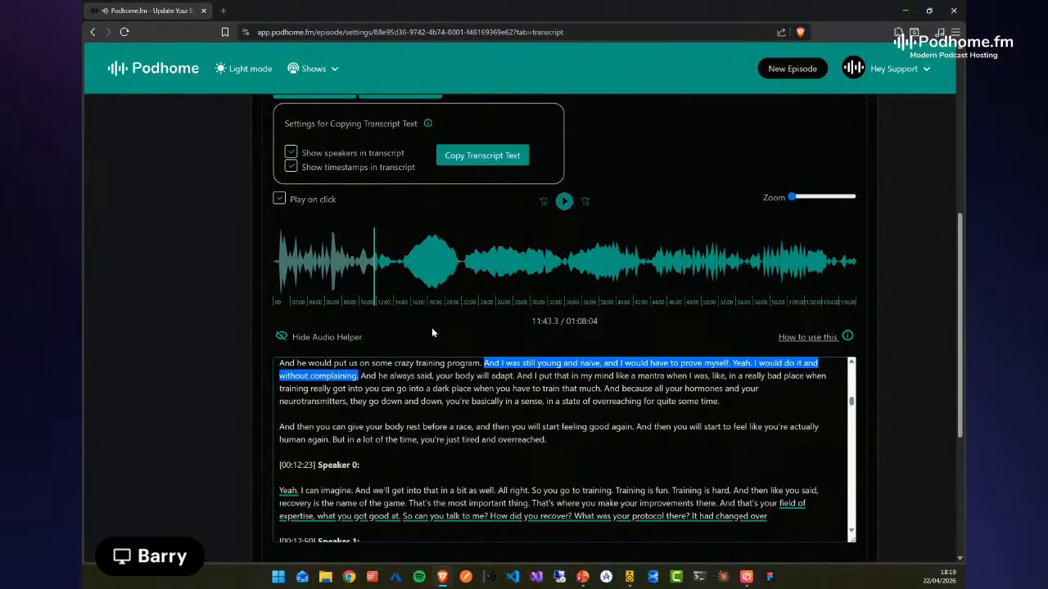
Zoom in on the audio waveform and examine the transcript's copy settings and .srt and .vtt download options
scroll(416, 393, up, 1)
scroll(643, 252, up, 2)
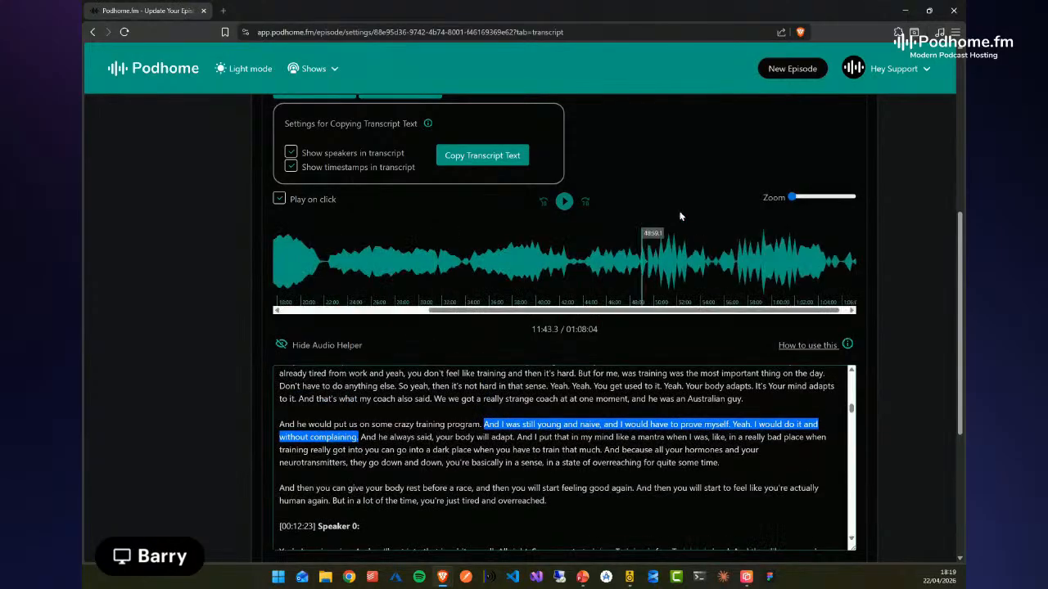
scroll(690, 190, up, 1)
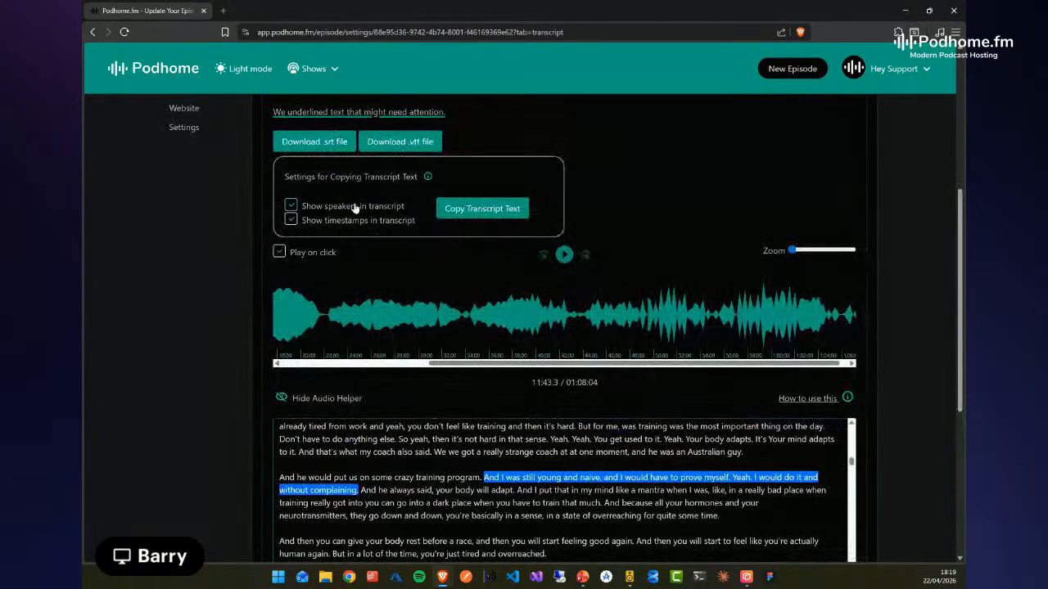
click(291, 222)
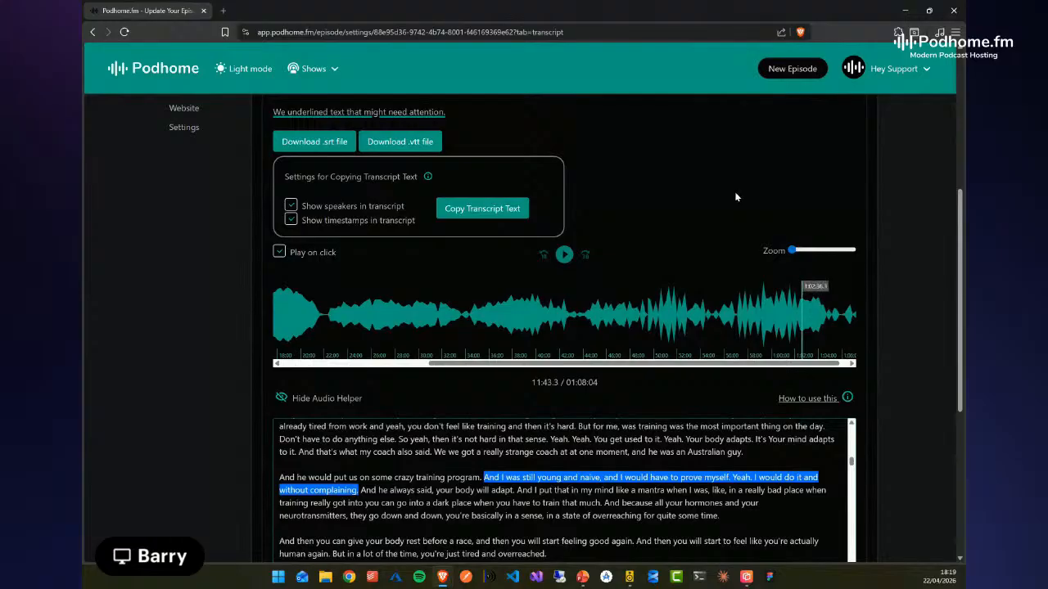
scroll(654, 180, down, 1)
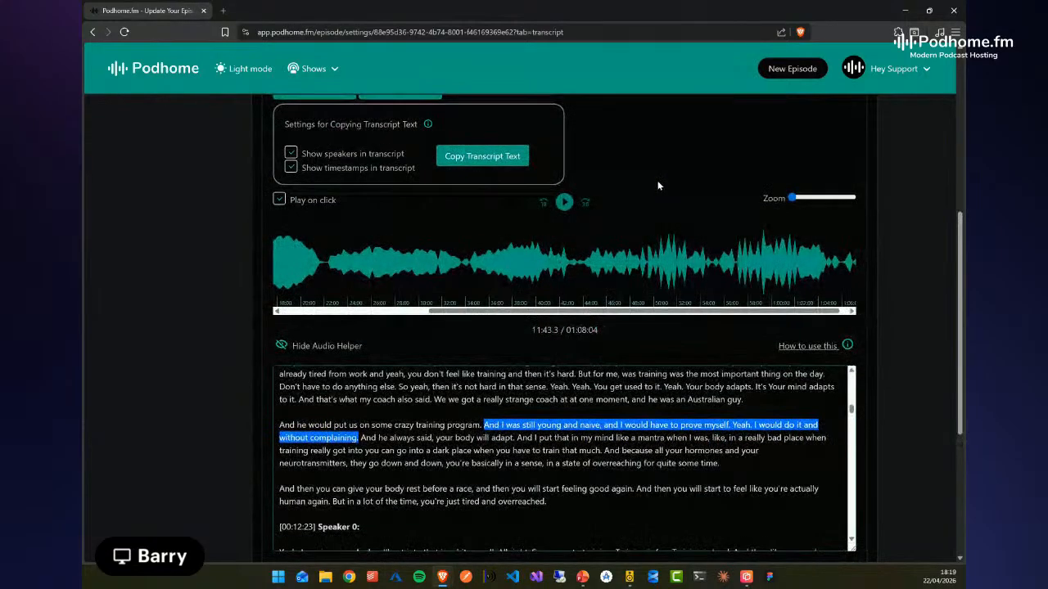
scroll(654, 192, up, 2)
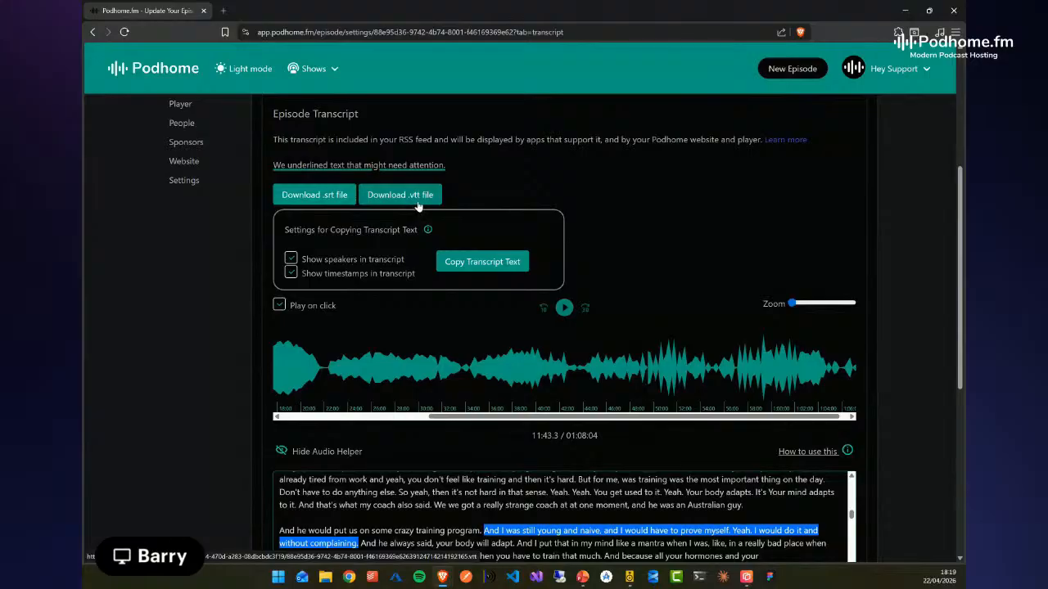
scroll(910, 306, down, 2)
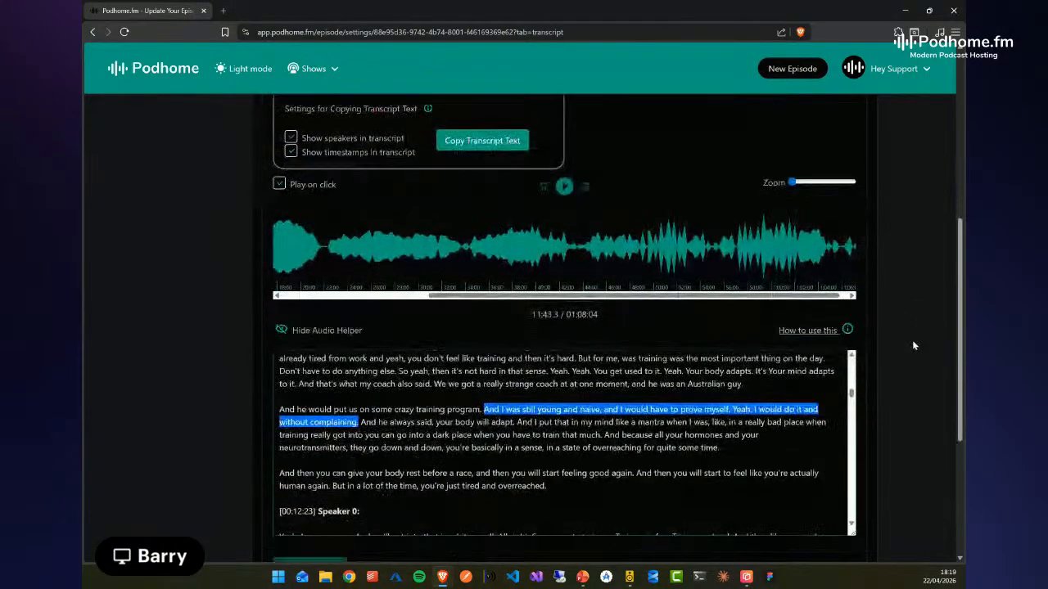
Play the audio from the Speaker 0 passage at 00:12:23 and look over the transcript's save, upload and delete options
scroll(913, 345, down, 3)
click(619, 276)
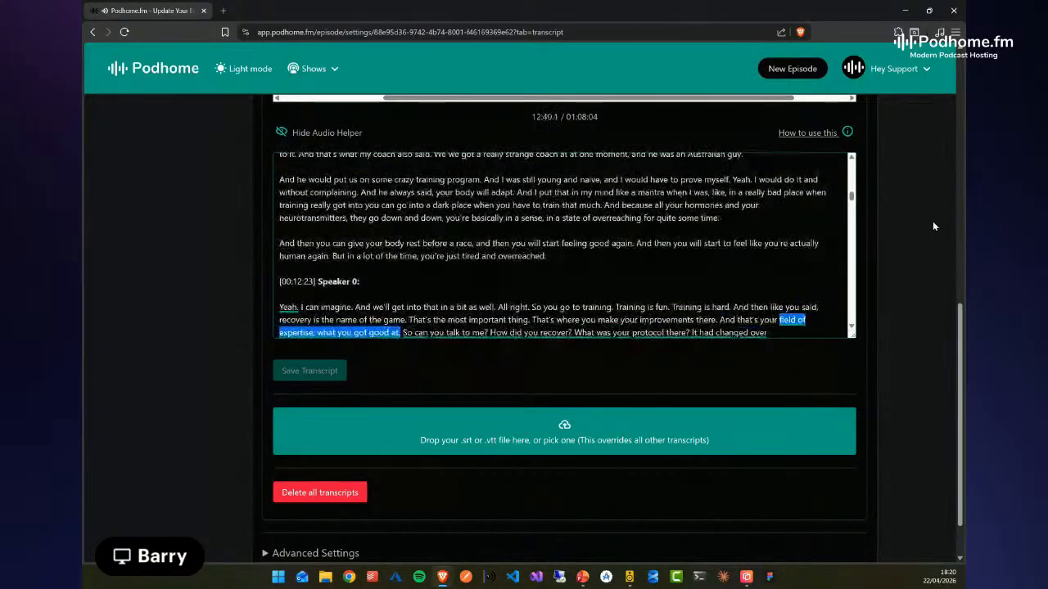
scroll(925, 216, up, 3)
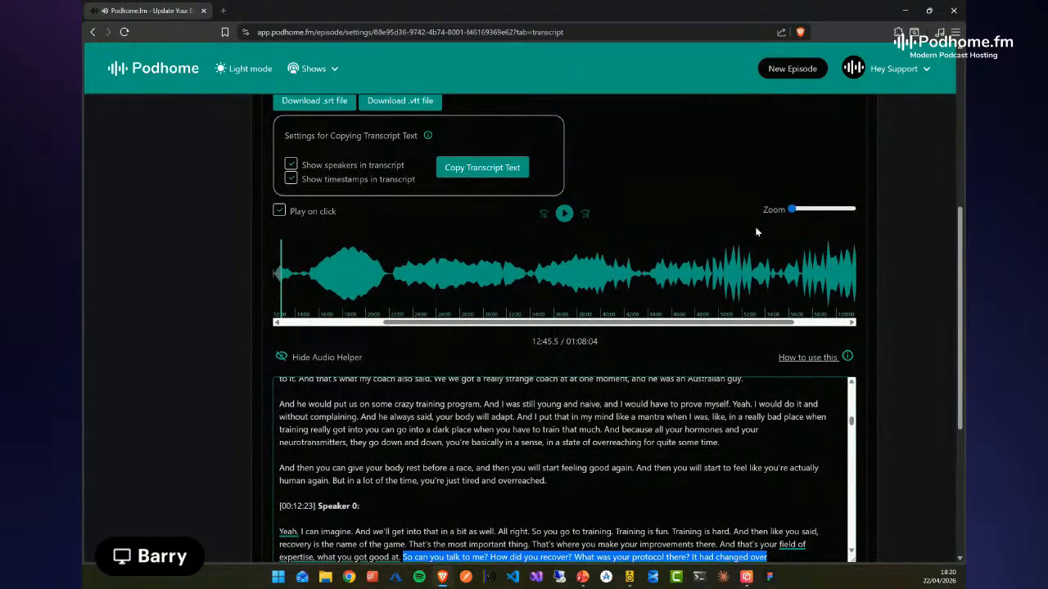
Open the episode's people settings, look over the speakers found in the transcript, and play the voice sample of Speaker 0
scroll(756, 232, up, 3)
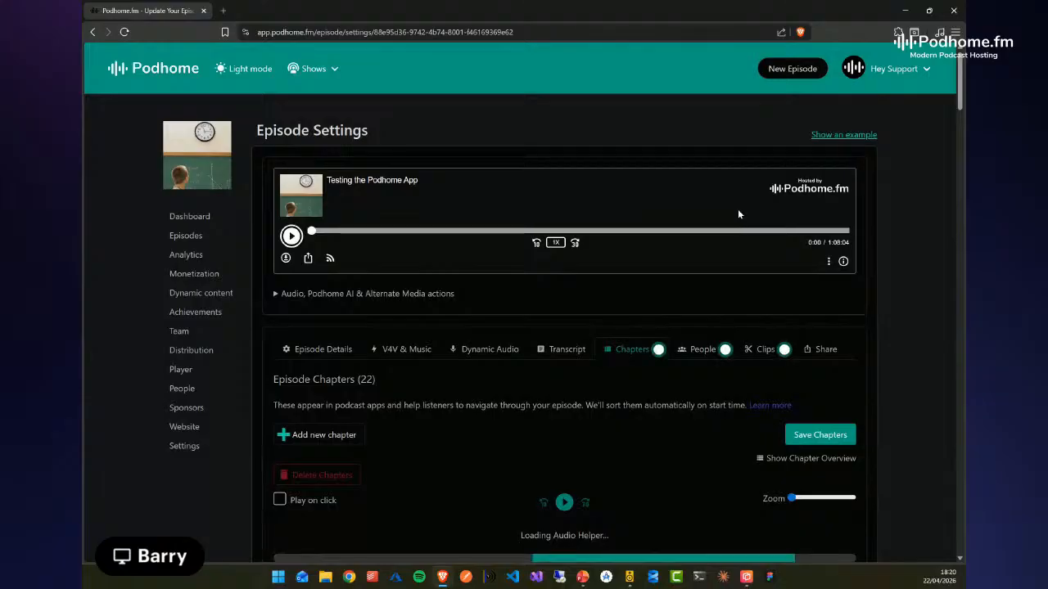
click(691, 351)
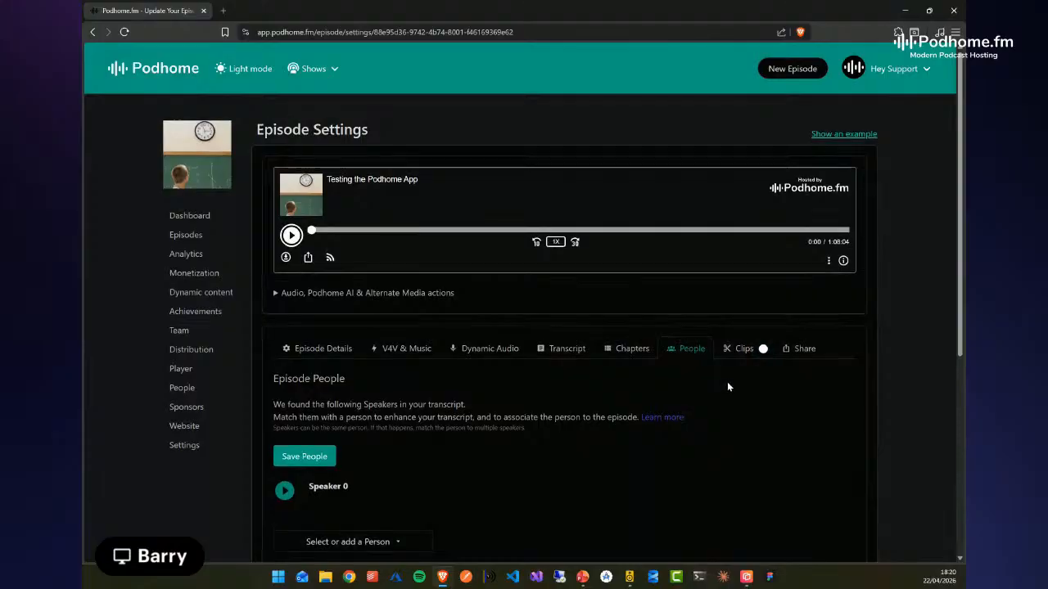
scroll(727, 381, down, 2)
scroll(731, 364, down, 1)
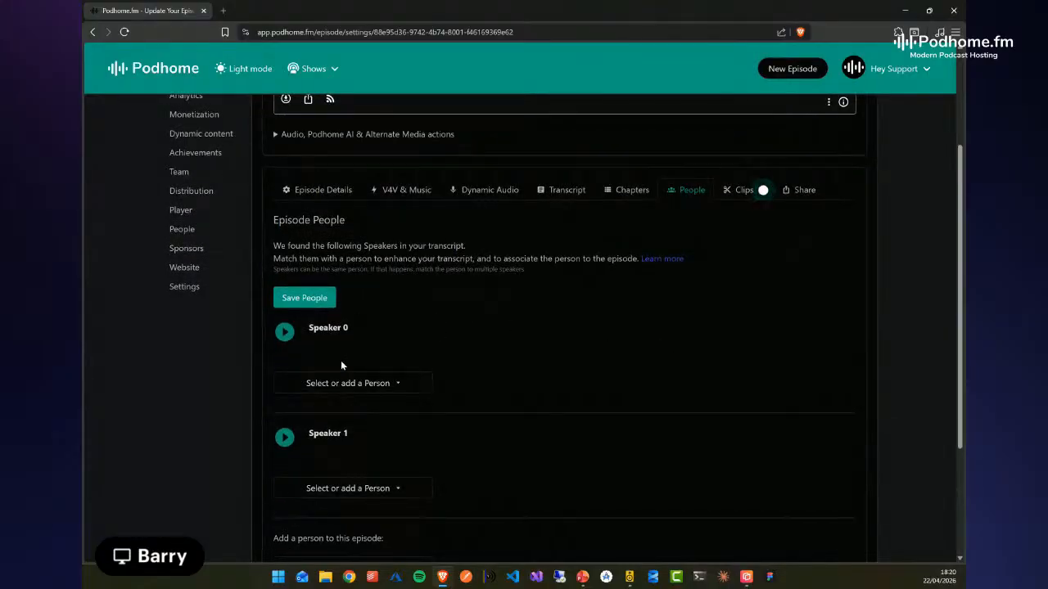
scroll(724, 319, down, 1)
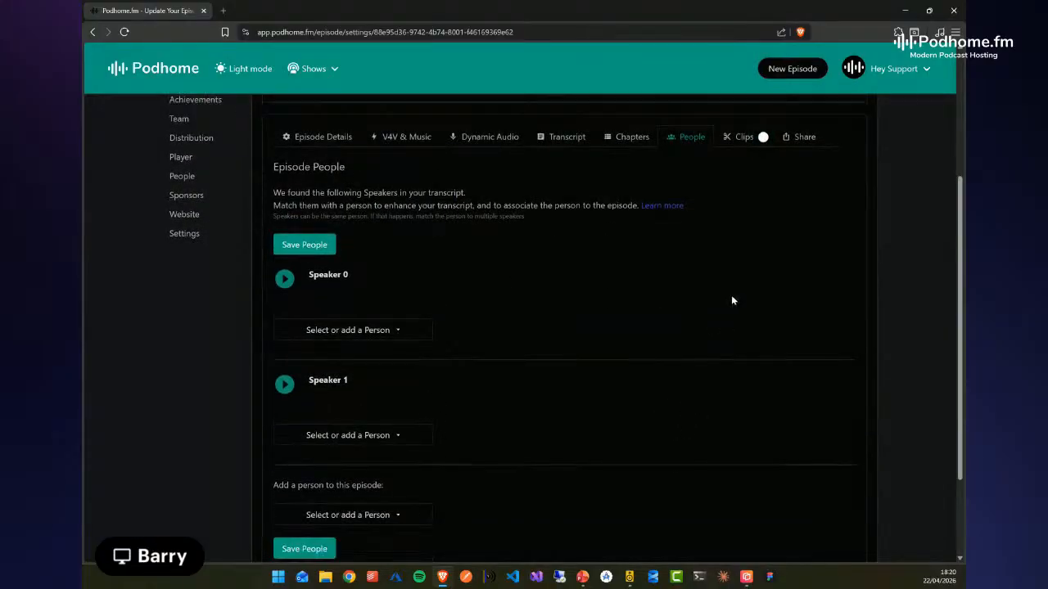
scroll(709, 301, up, 1)
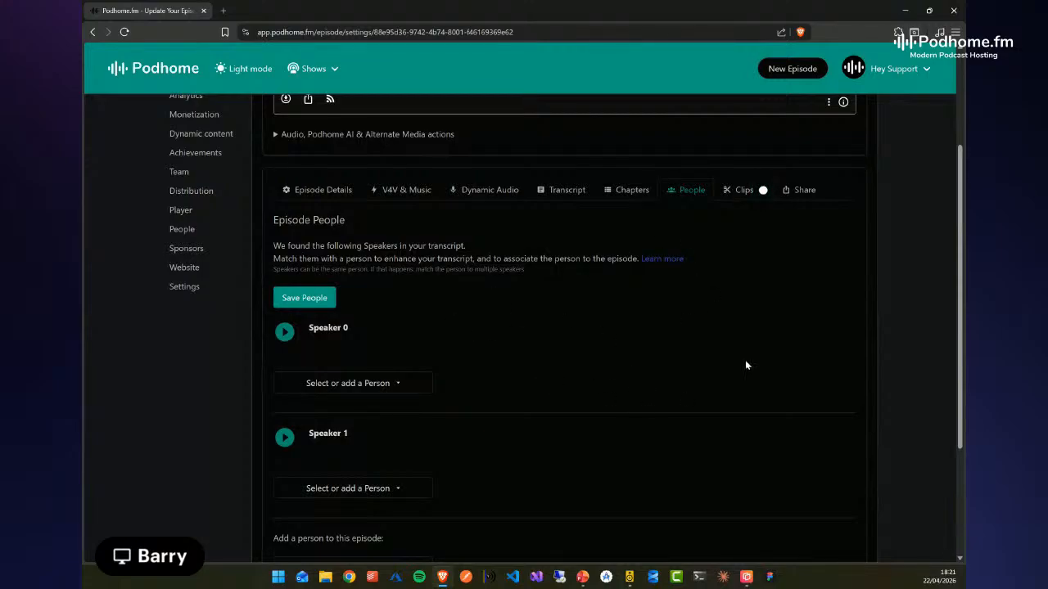
click(285, 334)
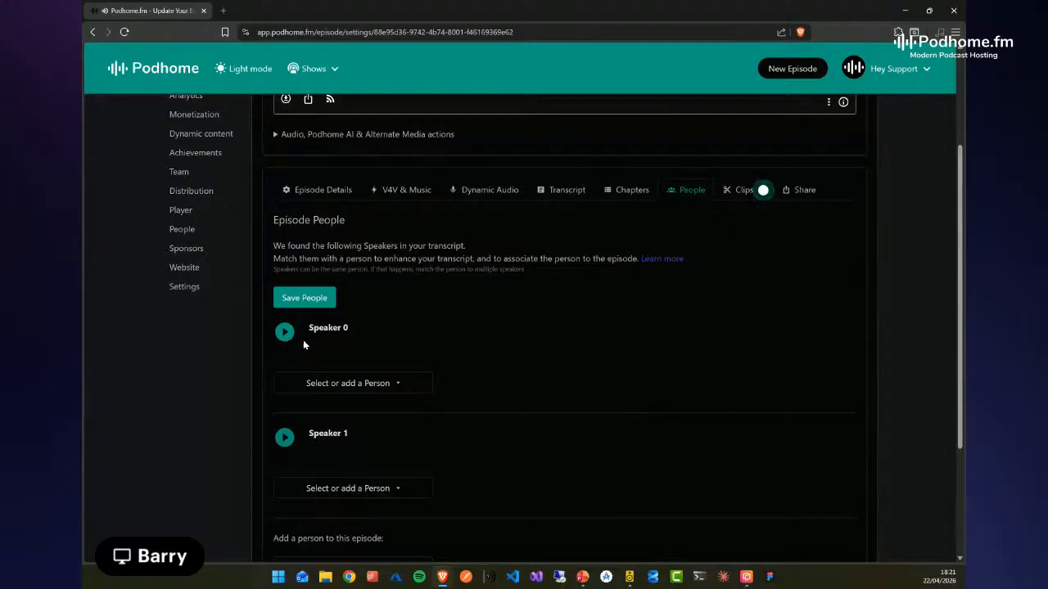
Check the people suggested for both speakers and match Speaker 0 to the first suggested person
click(391, 385)
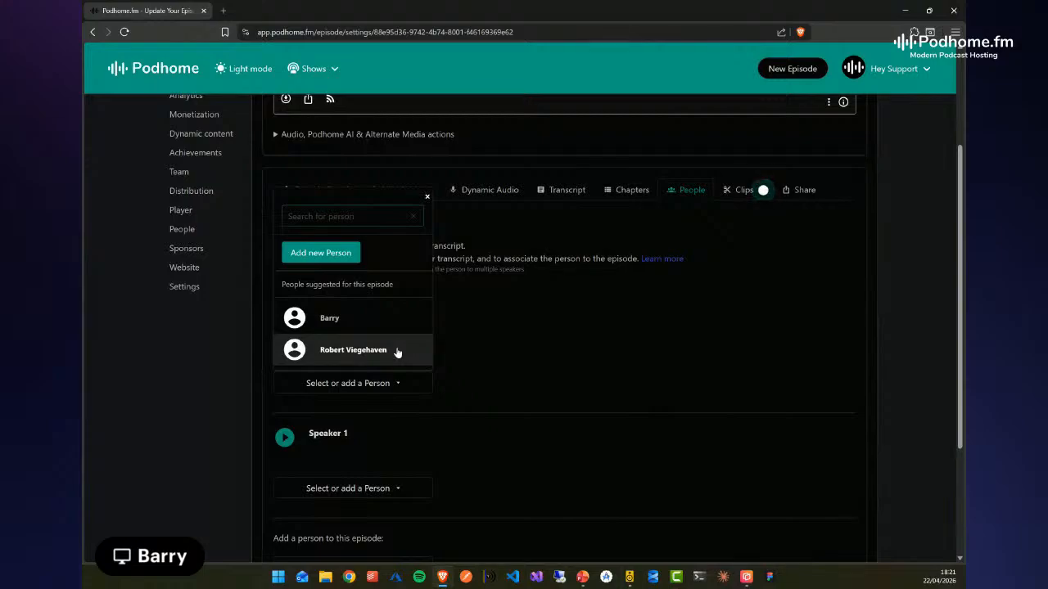
click(717, 359)
click(378, 494)
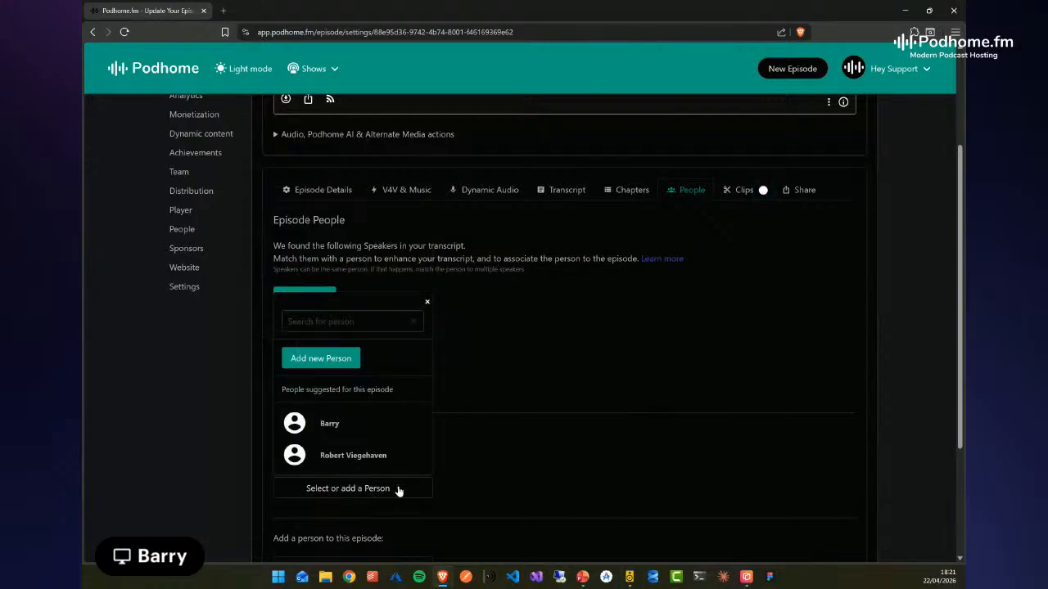
click(591, 340)
click(378, 386)
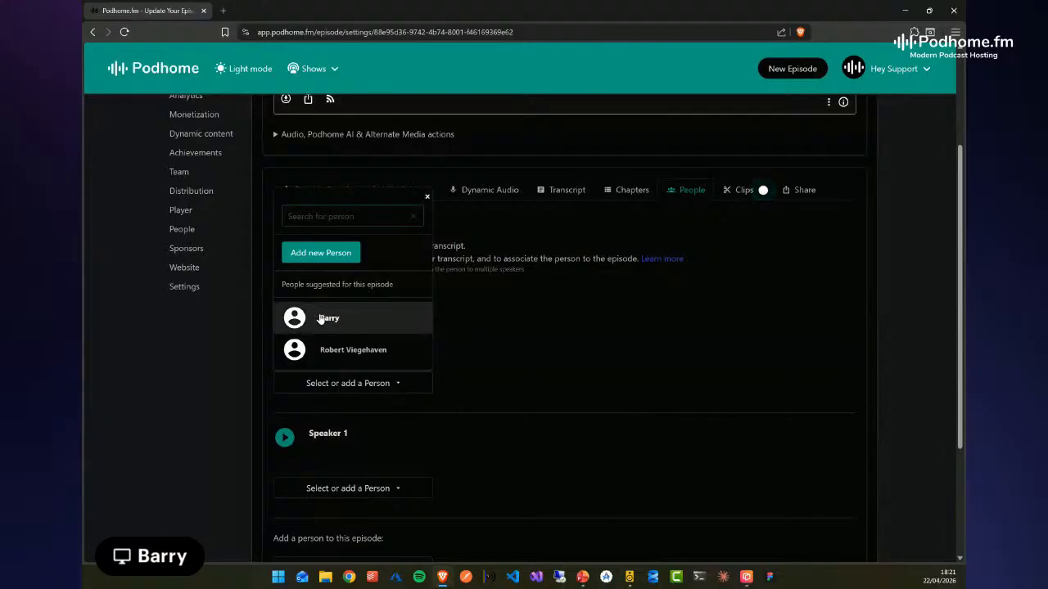
click(326, 319)
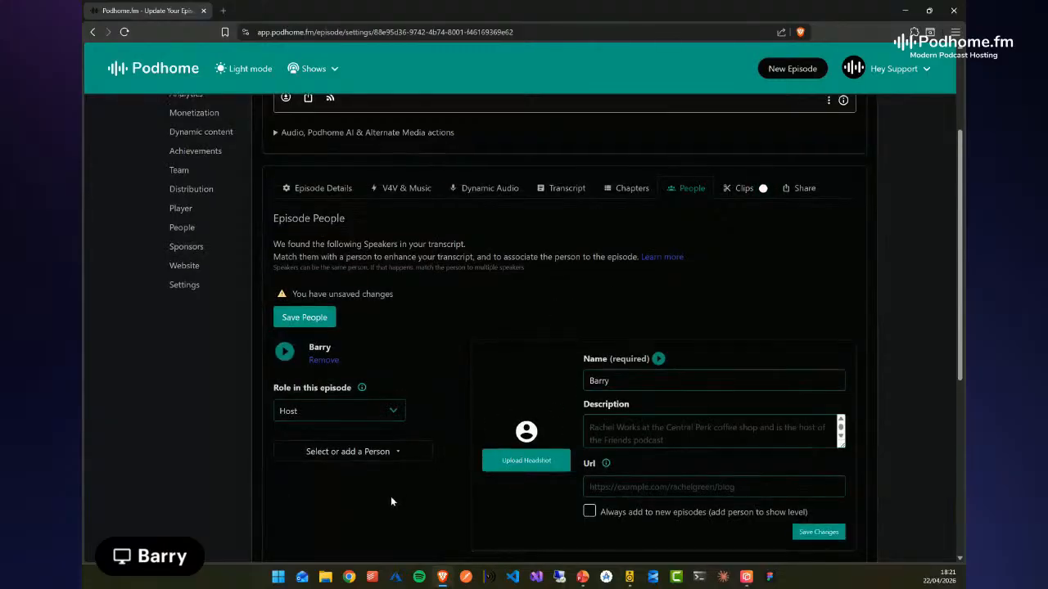
Match Speaker 1 to the second suggested person and set that person's role in this episode to Guest
scroll(392, 500, down, 2)
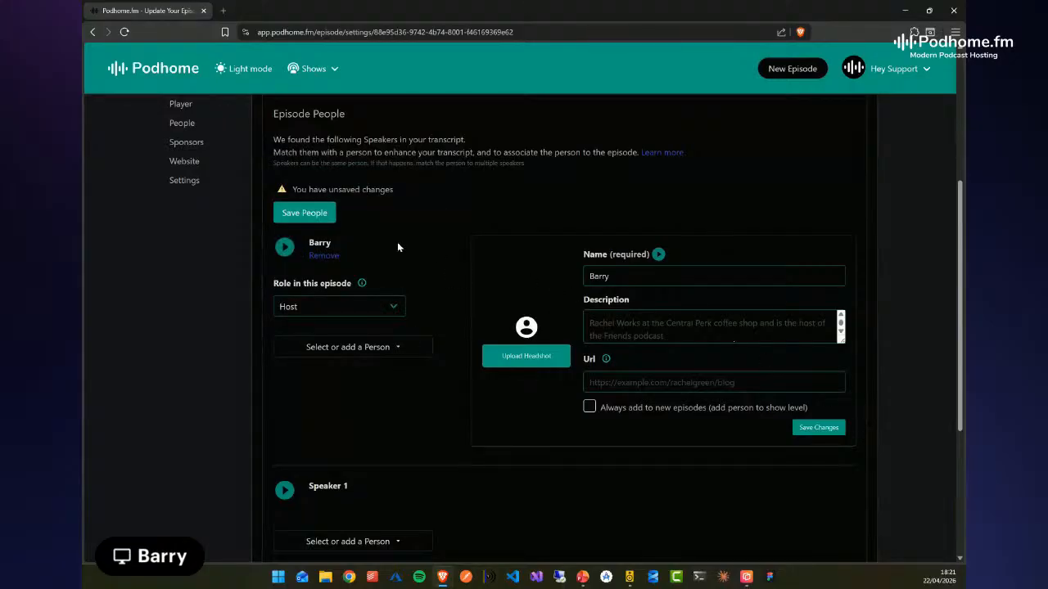
scroll(389, 412, down, 2)
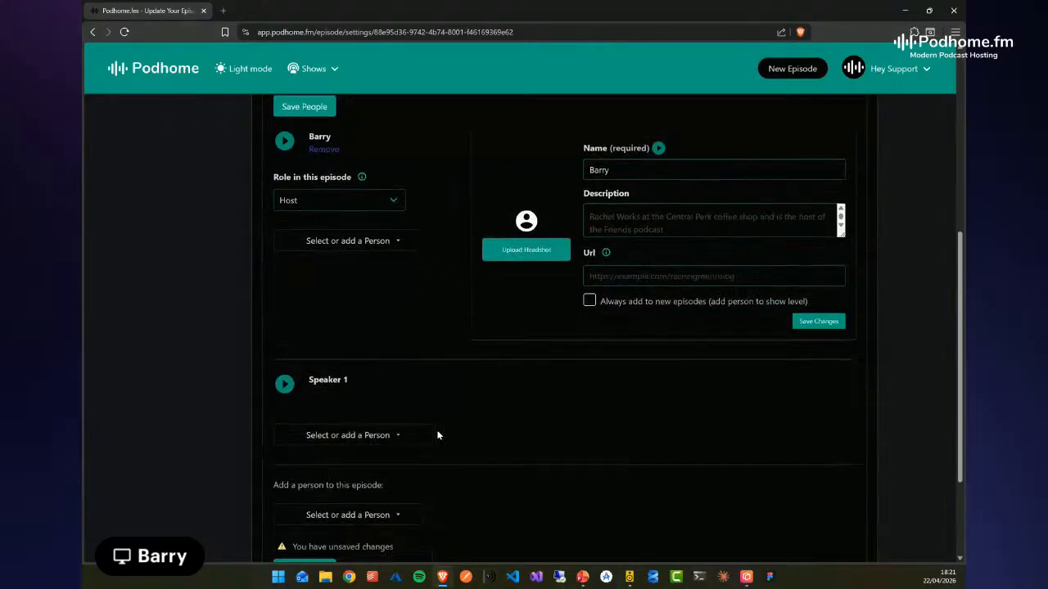
mouse_move(402, 435)
click(347, 398)
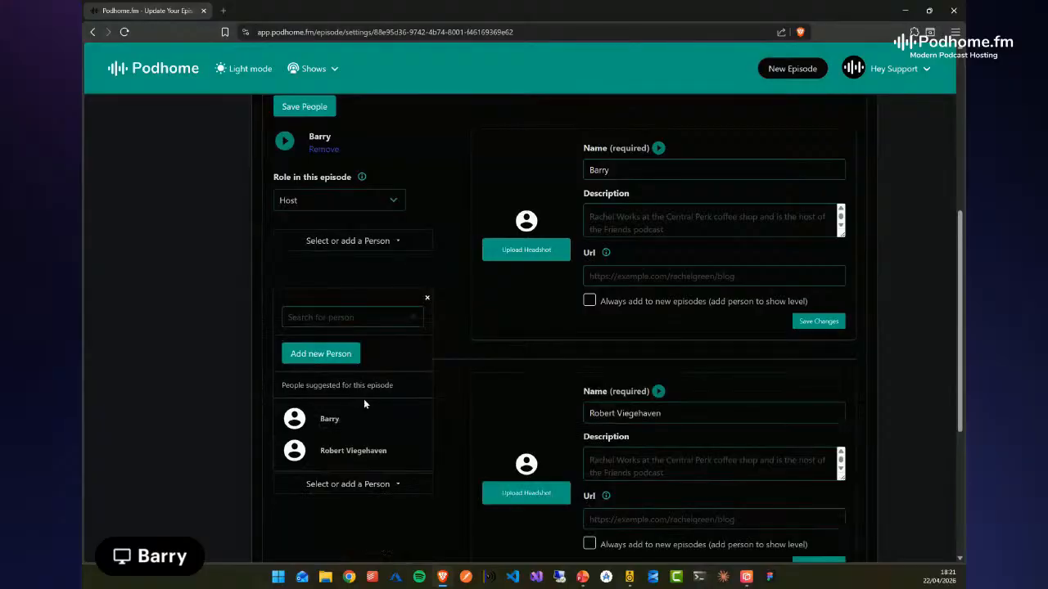
scroll(380, 453, down, 1)
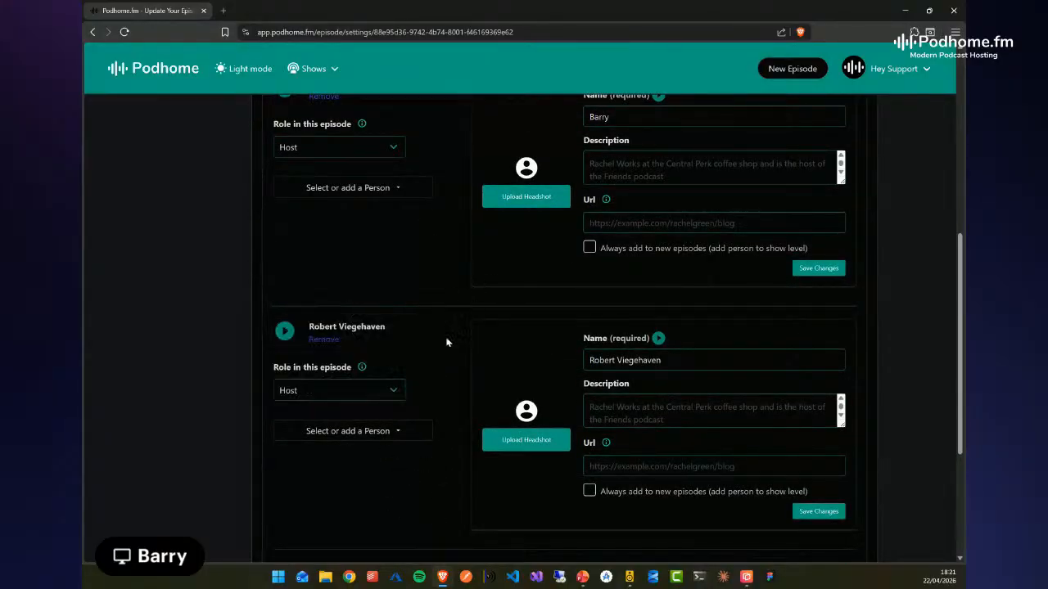
click(393, 391)
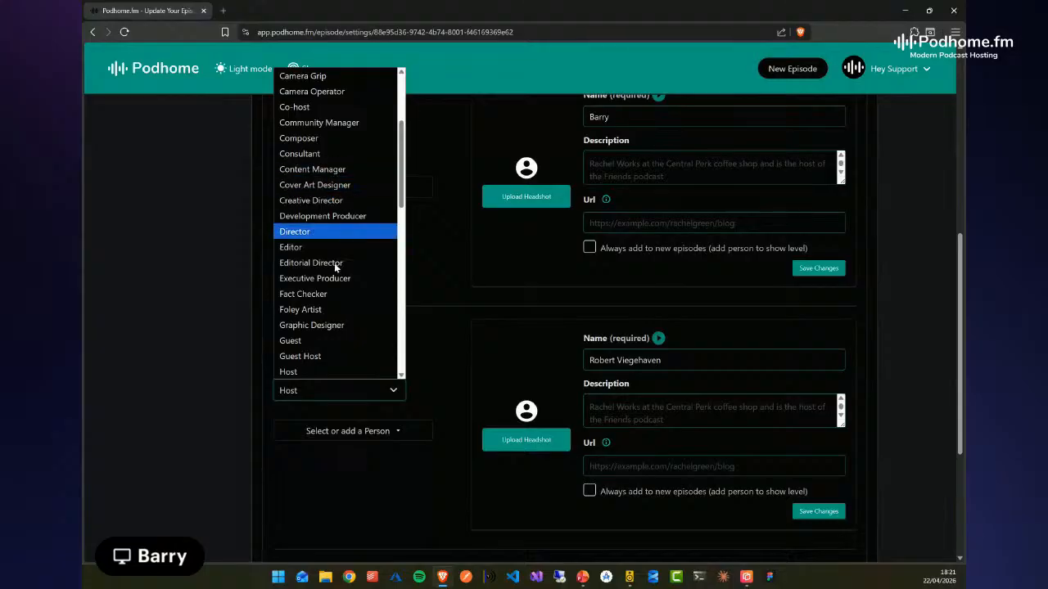
click(297, 342)
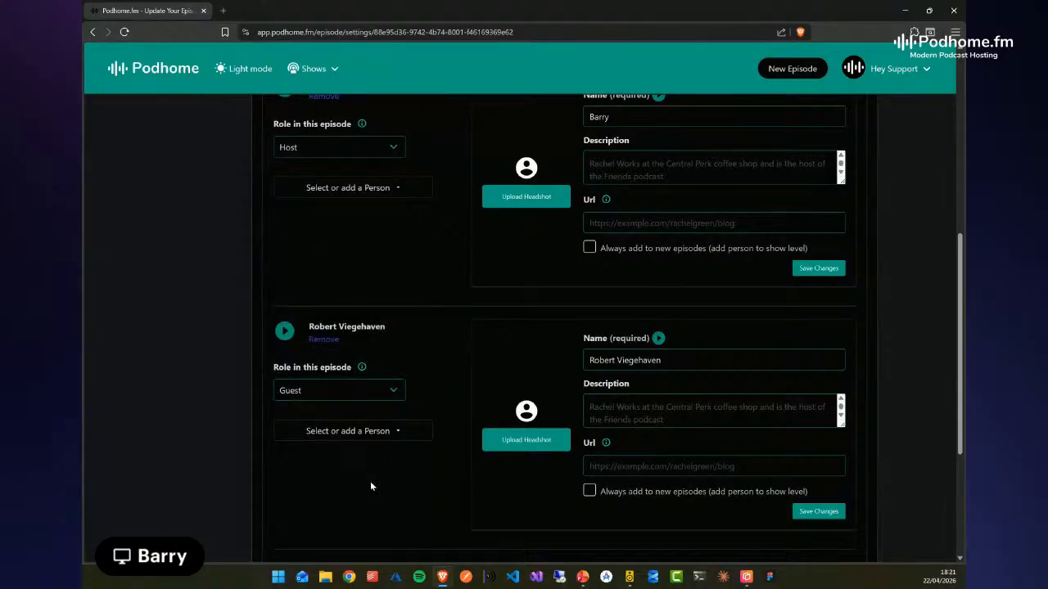
Look at the option for adding another person to the episode, and save the episode's people
scroll(371, 479, down, 2)
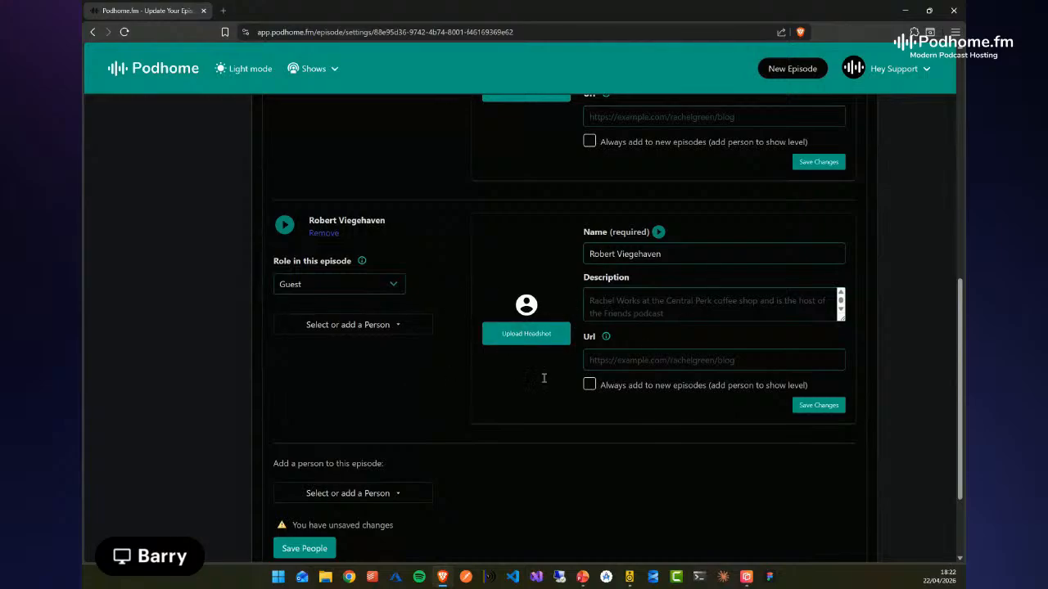
click(398, 494)
click(588, 503)
scroll(435, 397, down, 1)
scroll(434, 399, down, 2)
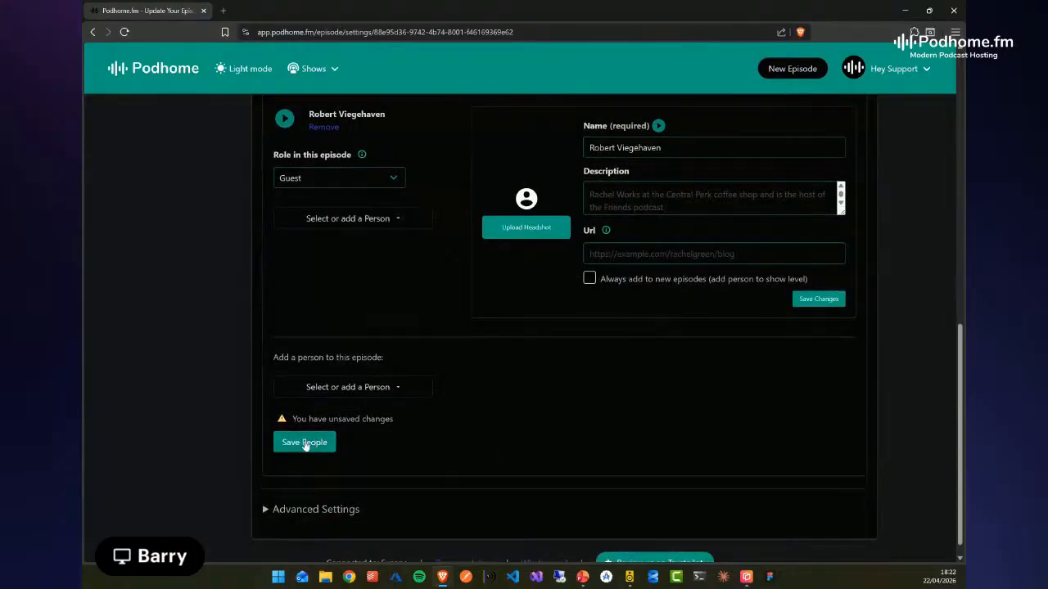
click(298, 442)
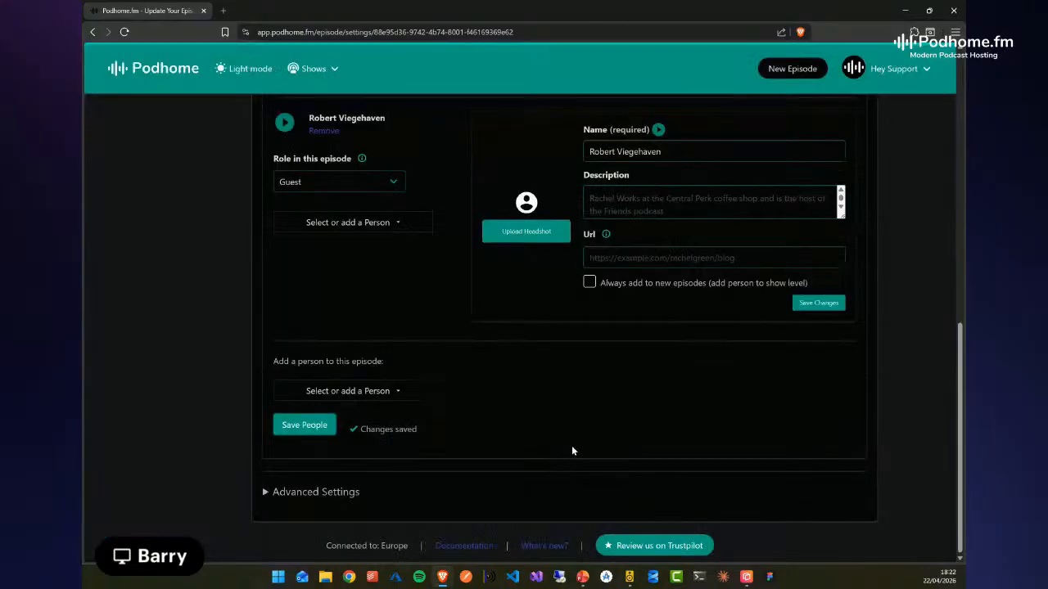
Reopen the episode transcript and check the speaker labels on its opening passages
scroll(337, 314, up, 6)
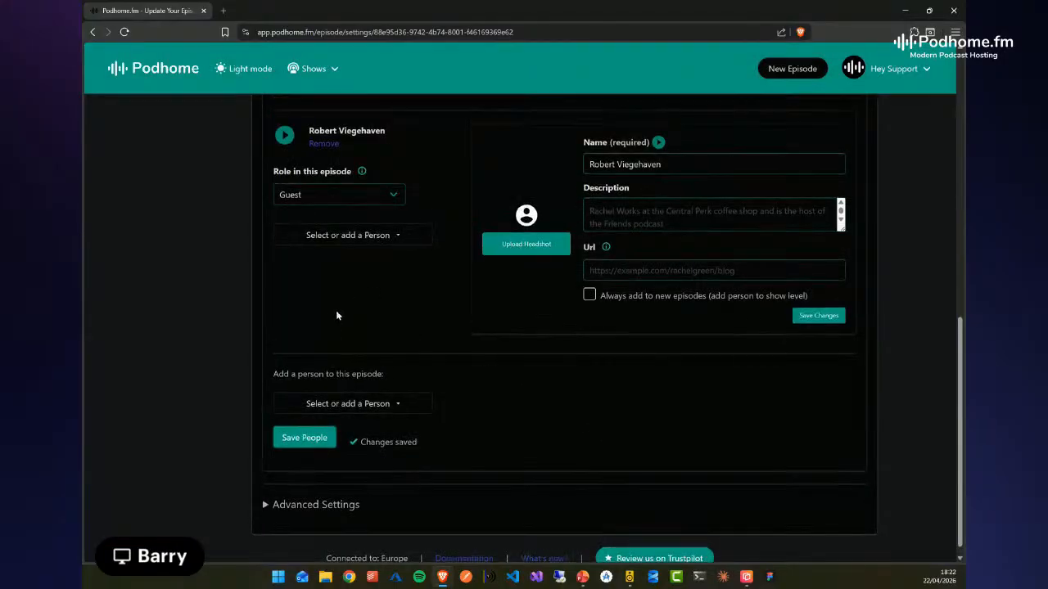
click(558, 350)
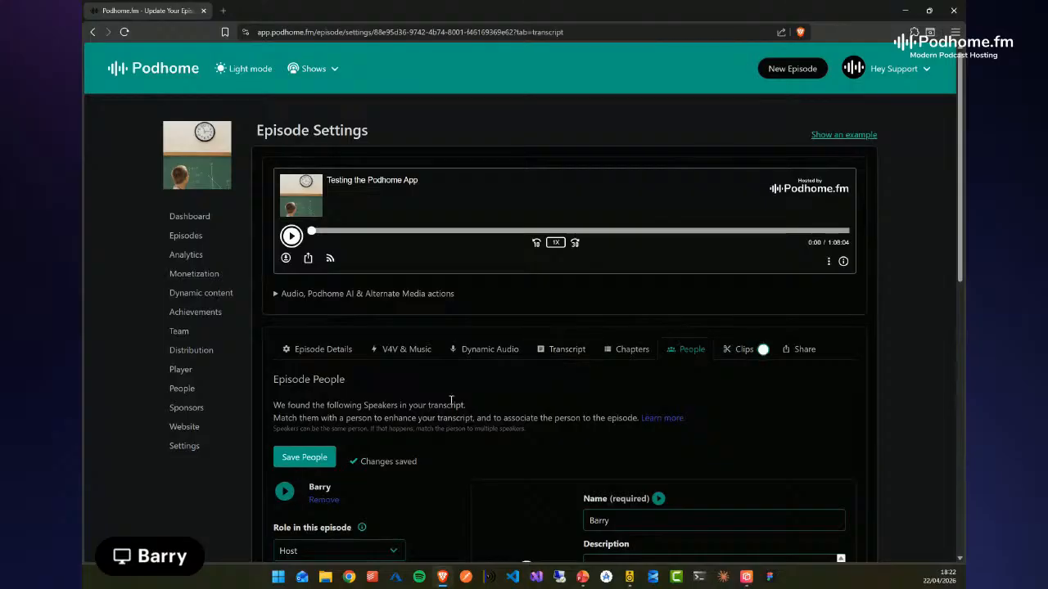
scroll(893, 434, down, 5)
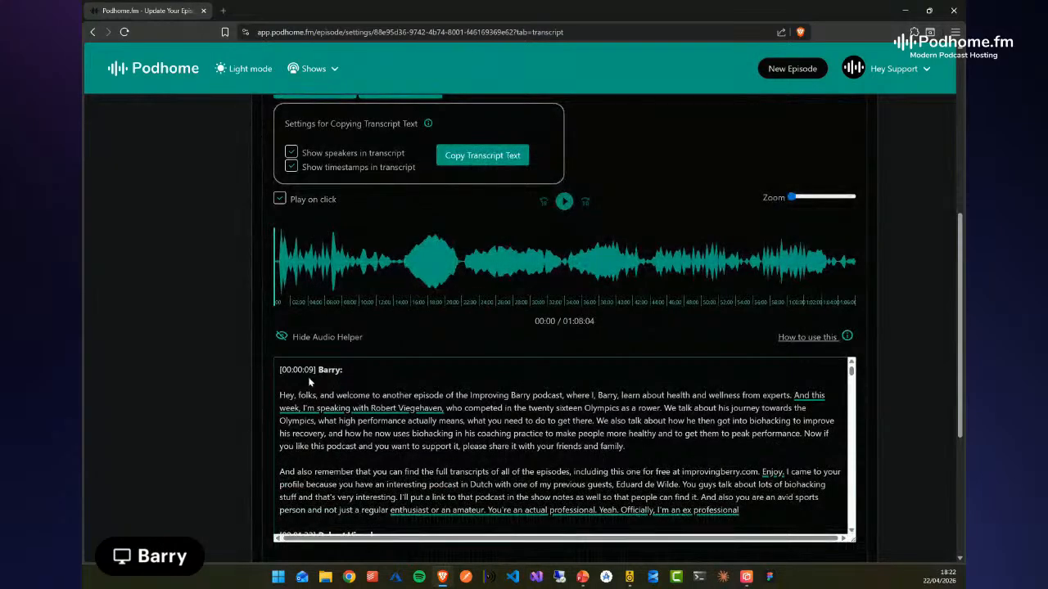
scroll(456, 429, down, 5)
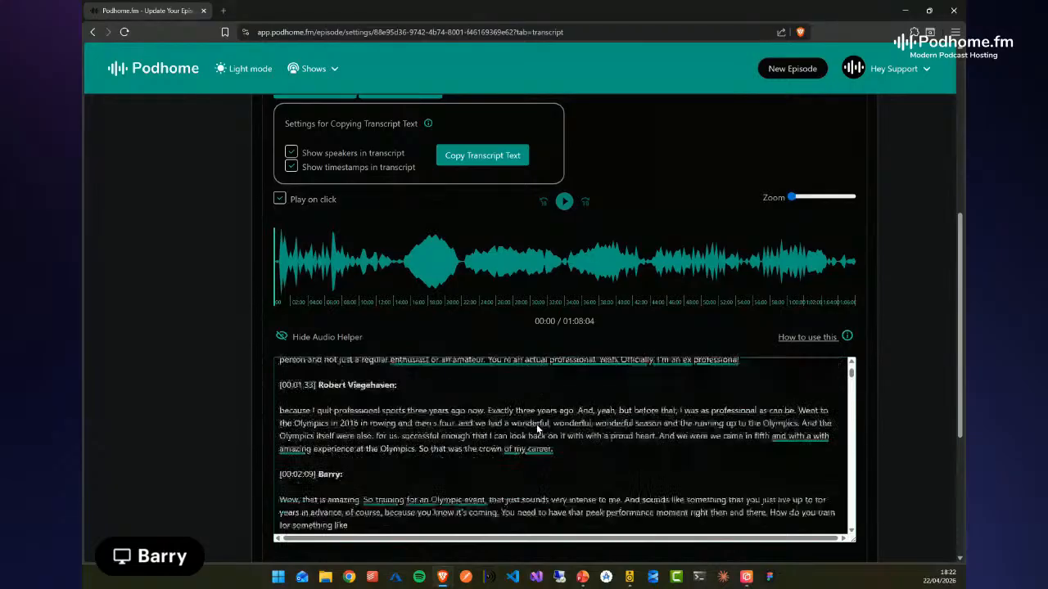
scroll(457, 429, up, 1)
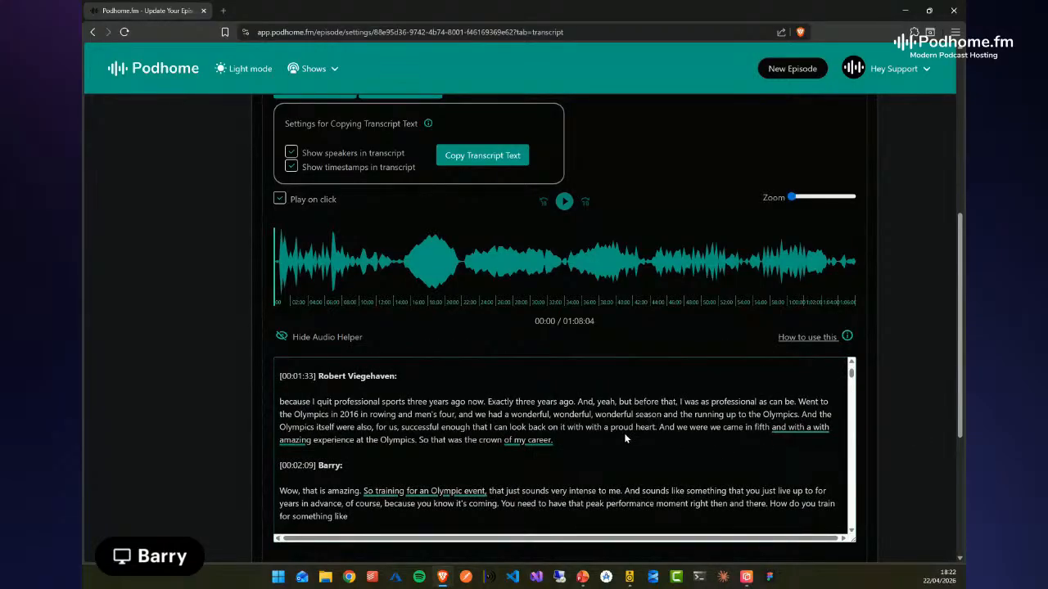
scroll(745, 437, up, 1)
scroll(890, 415, up, 4)
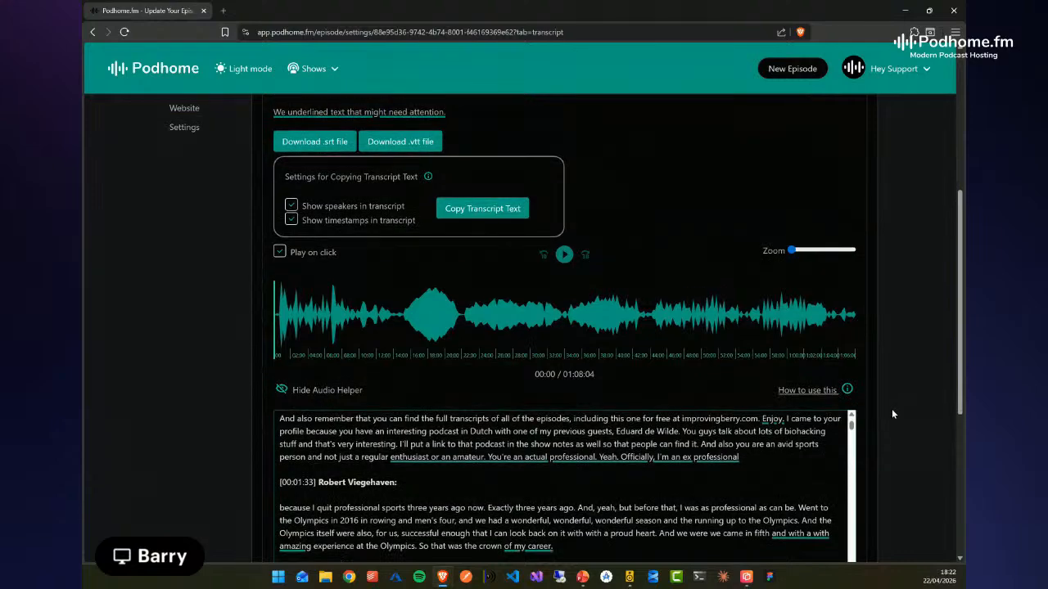
scroll(893, 414, up, 2)
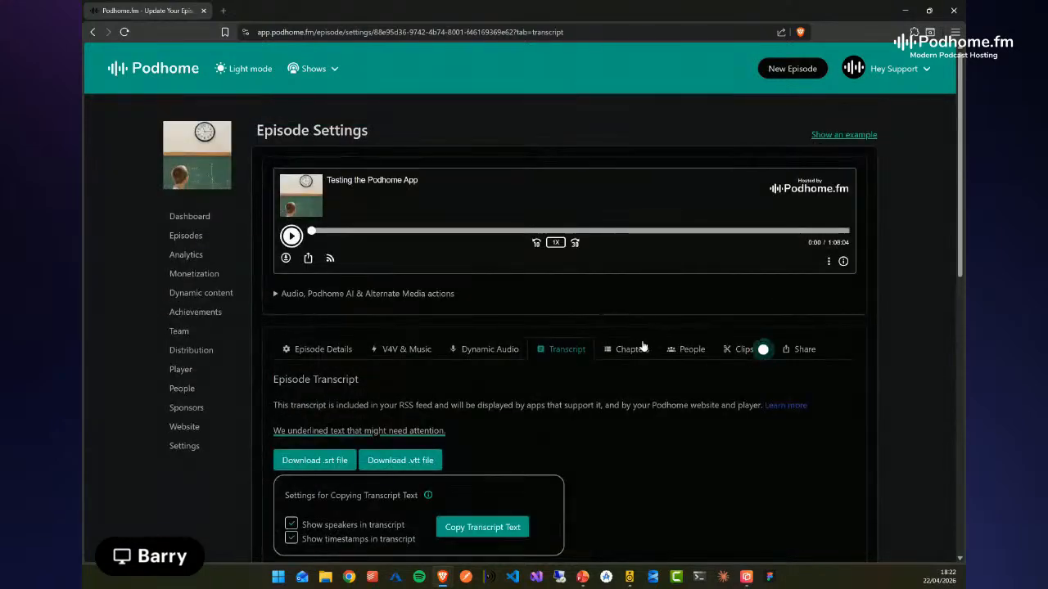
In the episode's people settings, enable always adding the host to new episodes and look through the available show-level roles
click(692, 353)
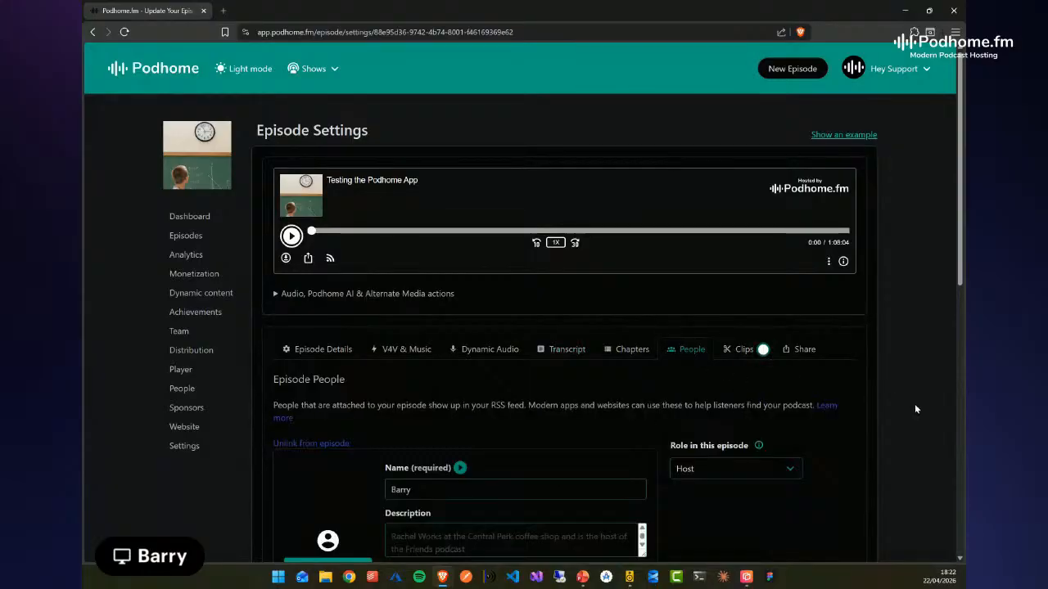
scroll(914, 404, down, 3)
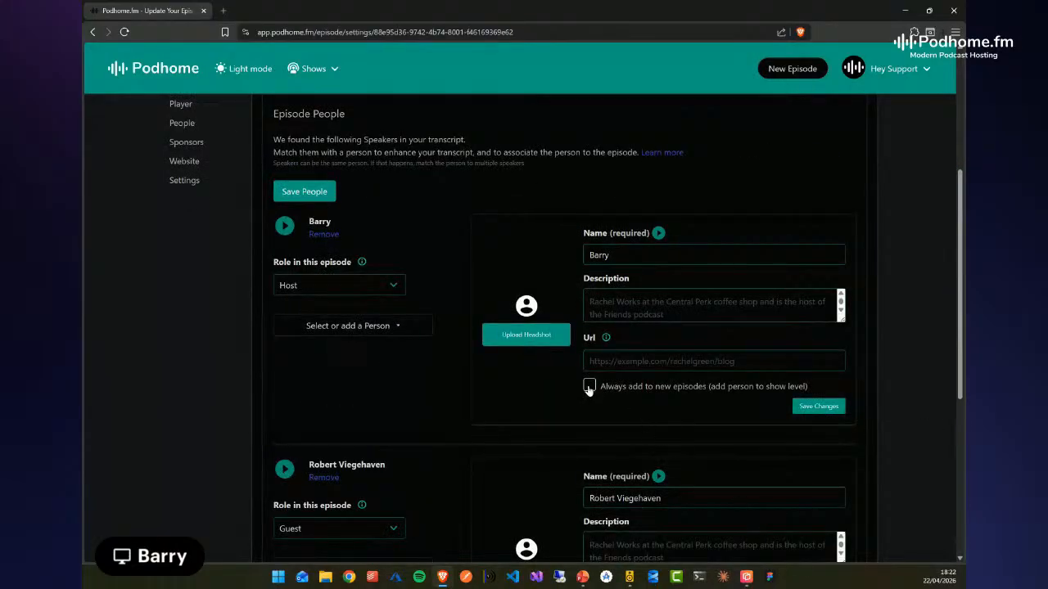
click(589, 387)
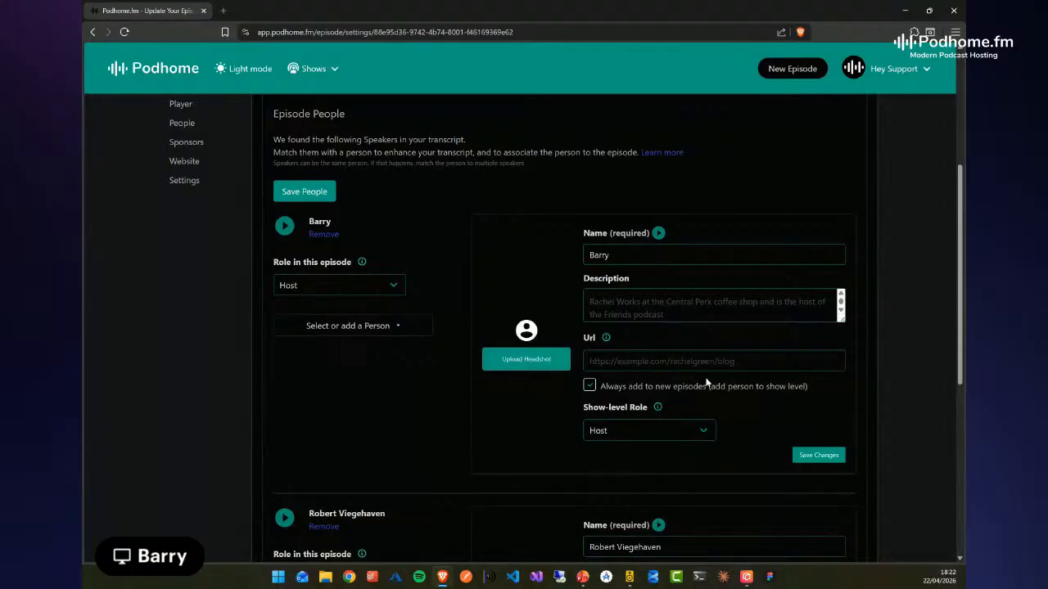
scroll(900, 369, down, 1)
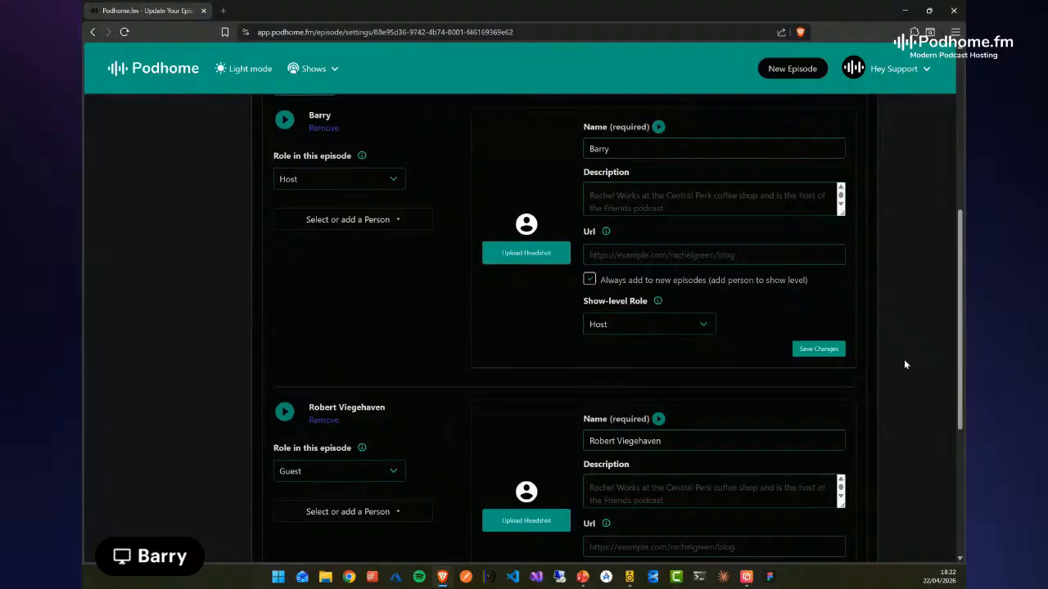
click(700, 325)
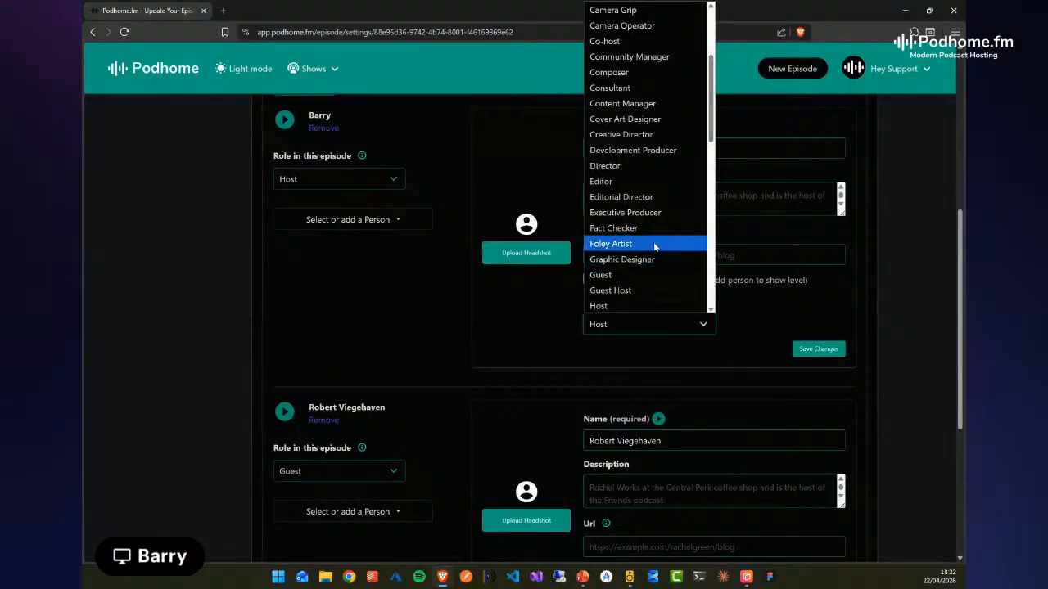
scroll(659, 243, up, 3)
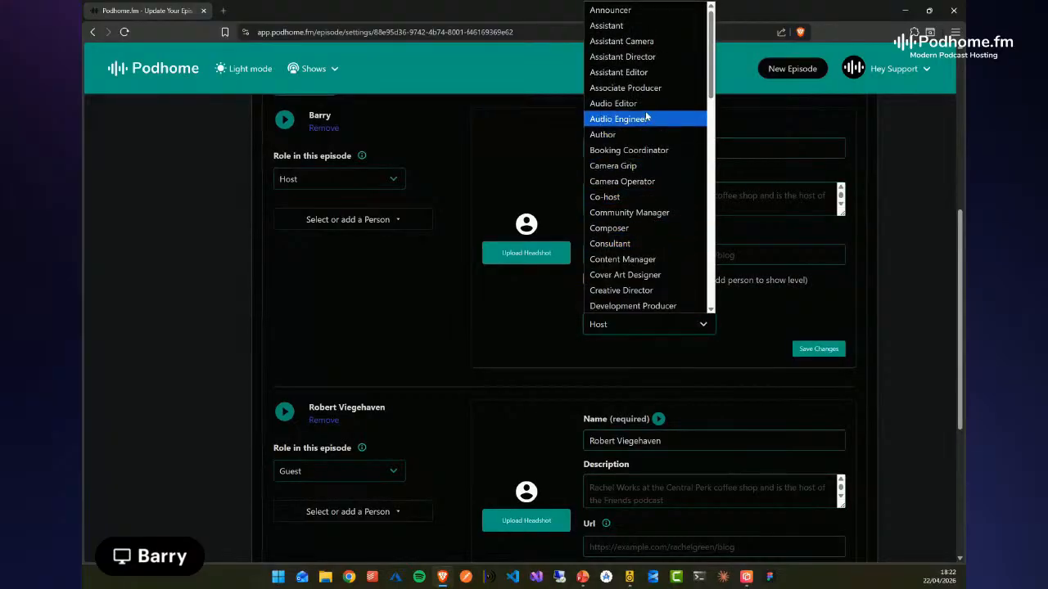
click(912, 276)
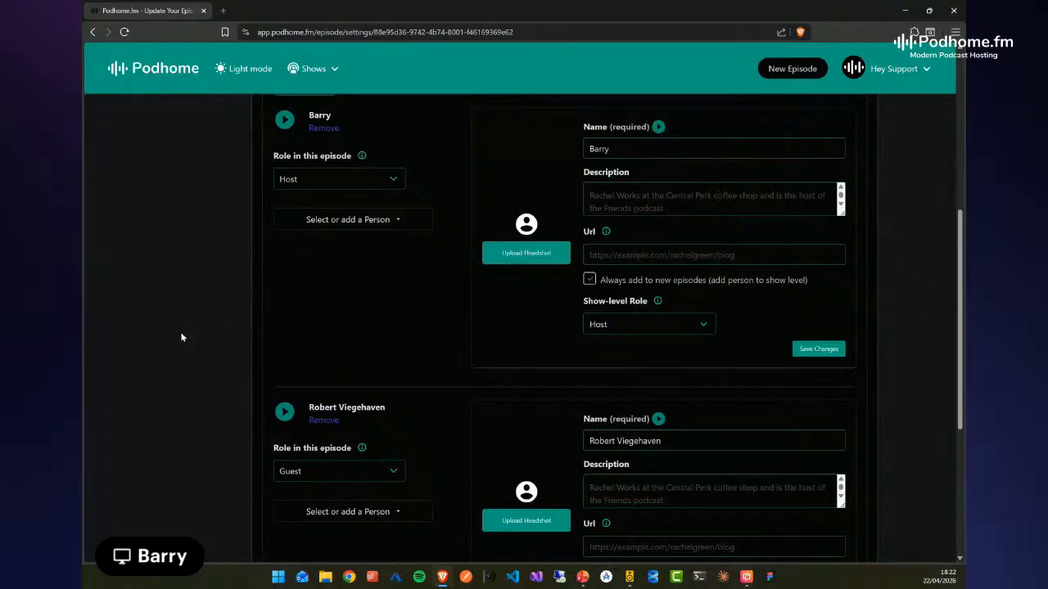
scroll(182, 337, up, 5)
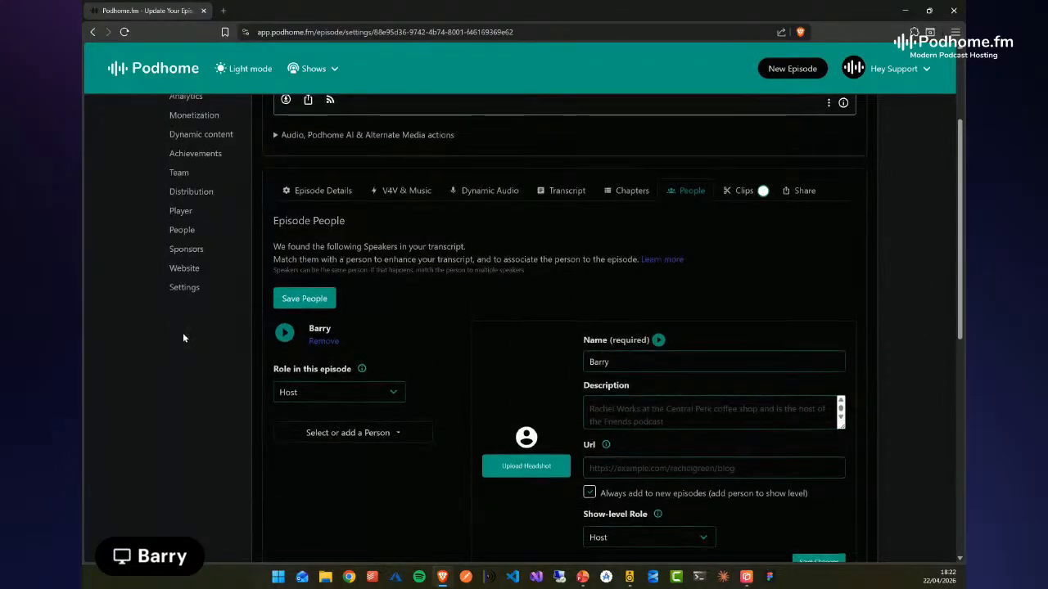
scroll(183, 337, up, 1)
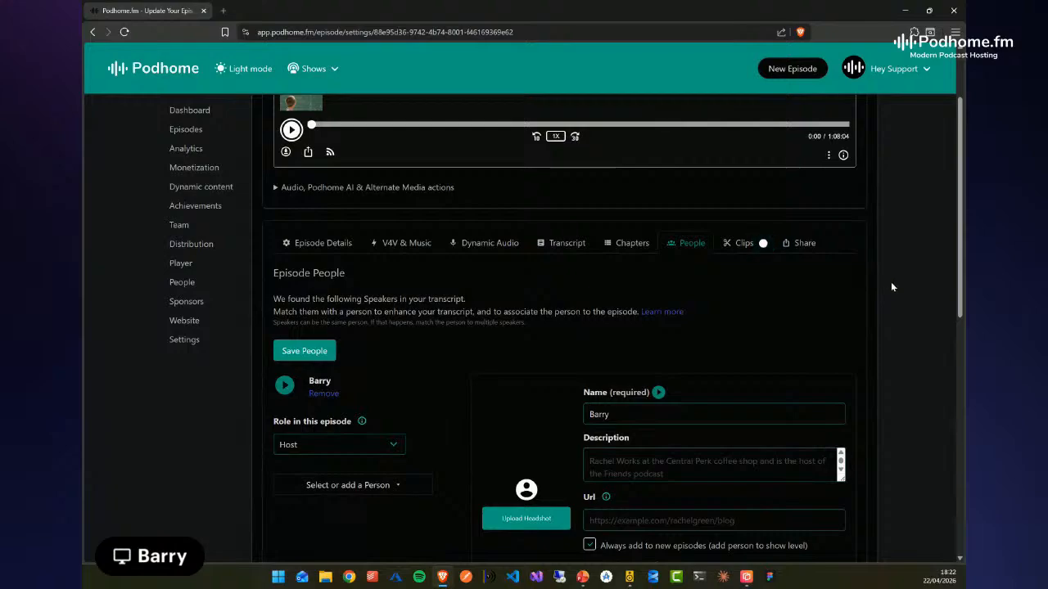
Open the episode's chapters and review the first generated chapters with their titles, start times, link fields and artwork options
click(632, 246)
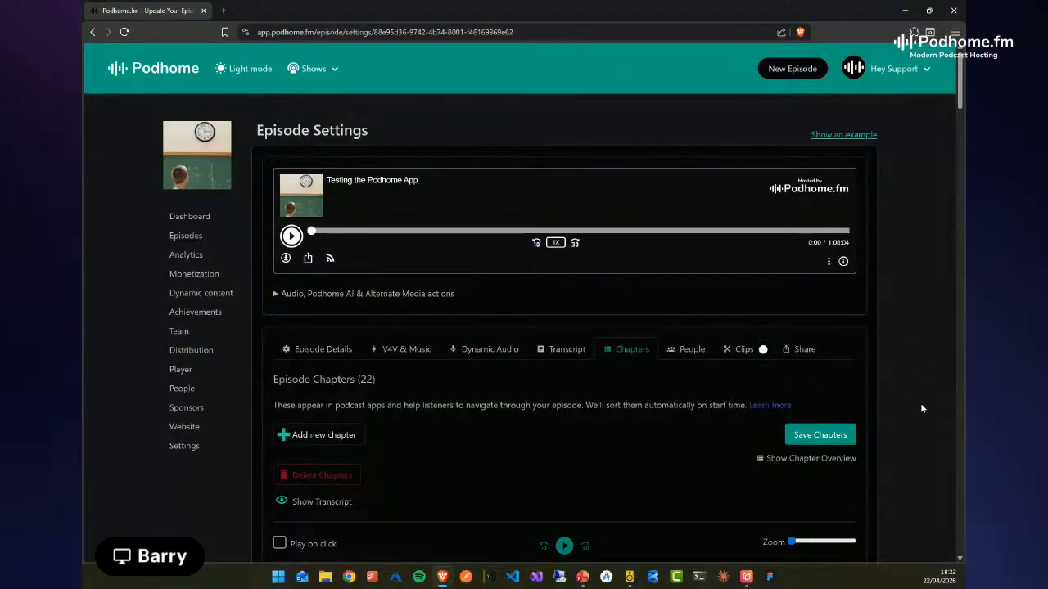
scroll(917, 401, down, 1)
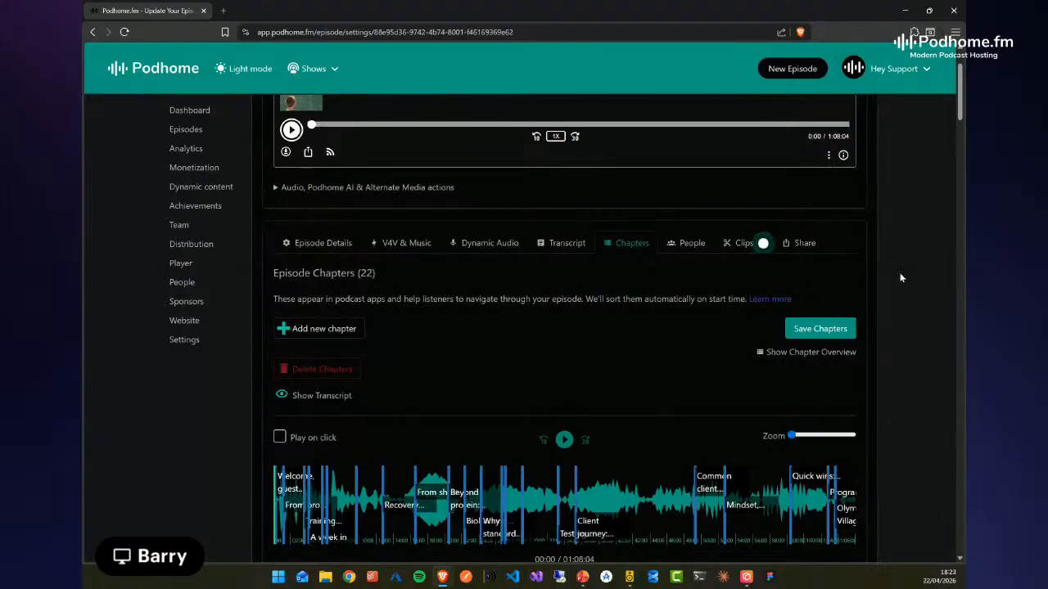
scroll(900, 370, down, 2)
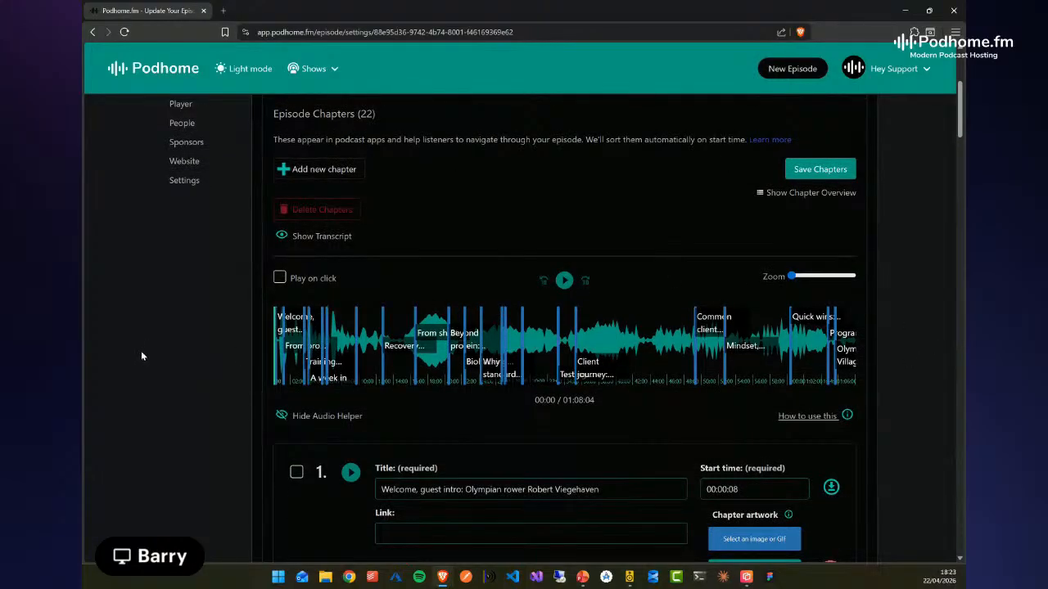
scroll(922, 347, down, 1)
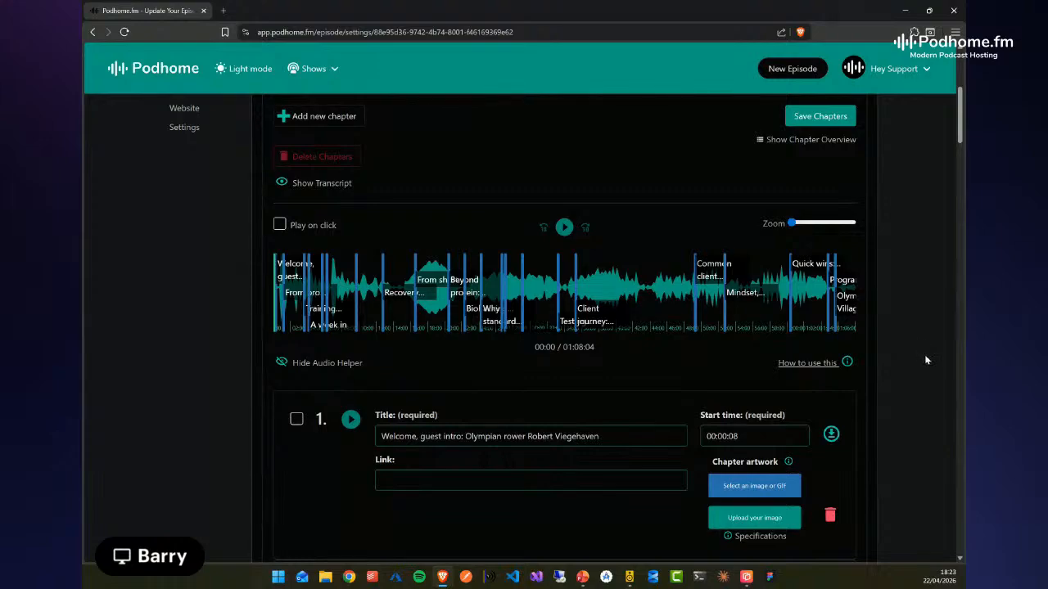
scroll(912, 363, down, 2)
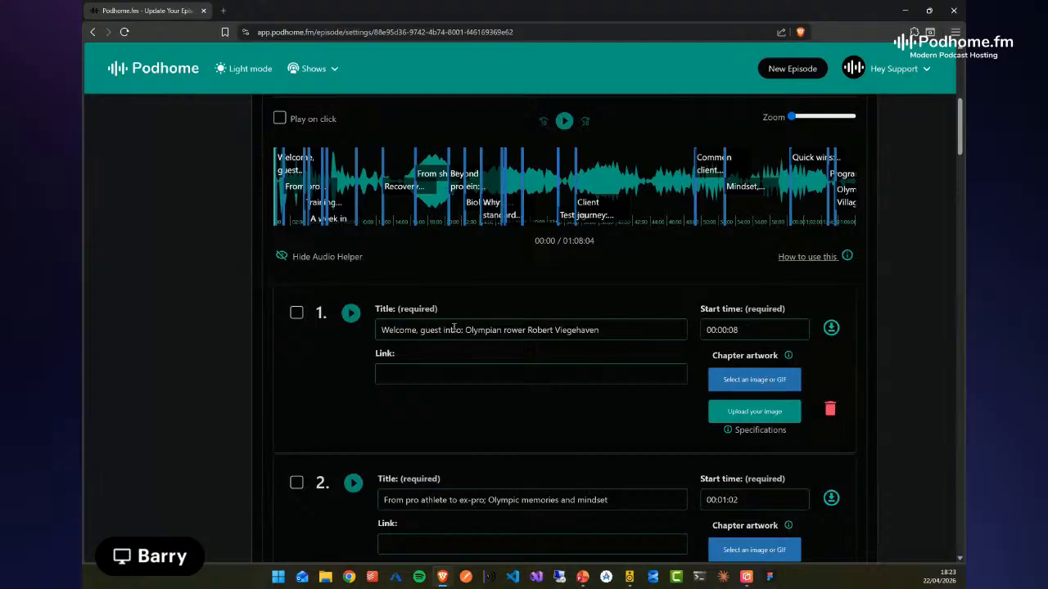
scroll(922, 362, down, 2)
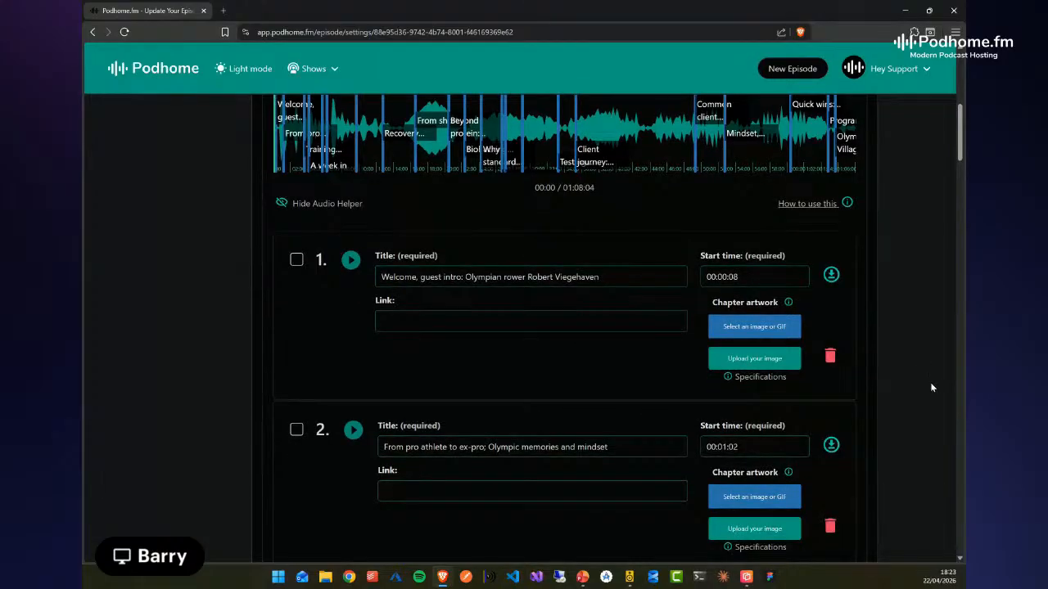
scroll(934, 385, down, 1)
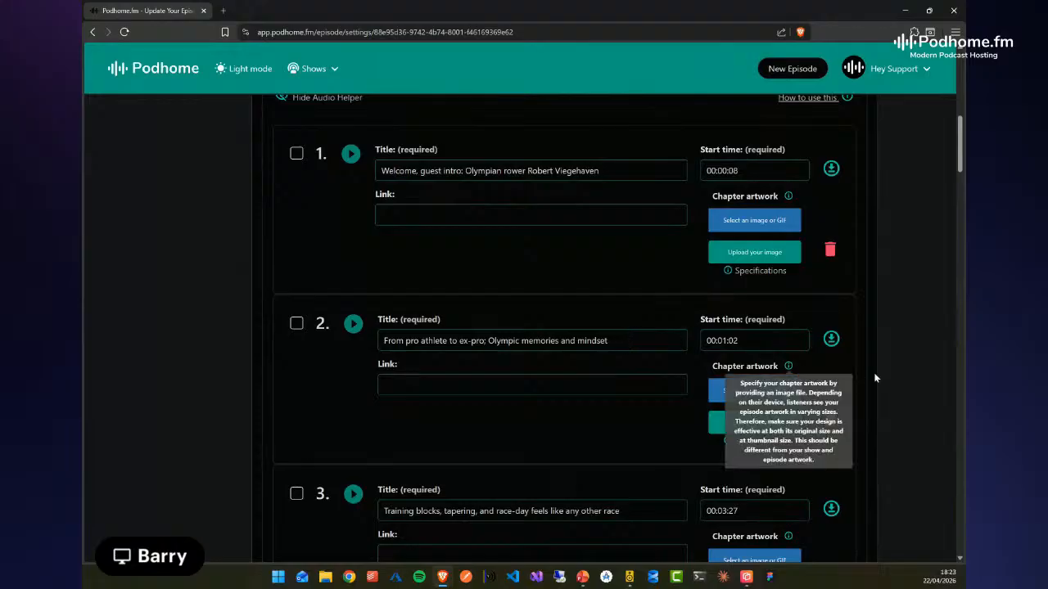
scroll(906, 361, down, 2)
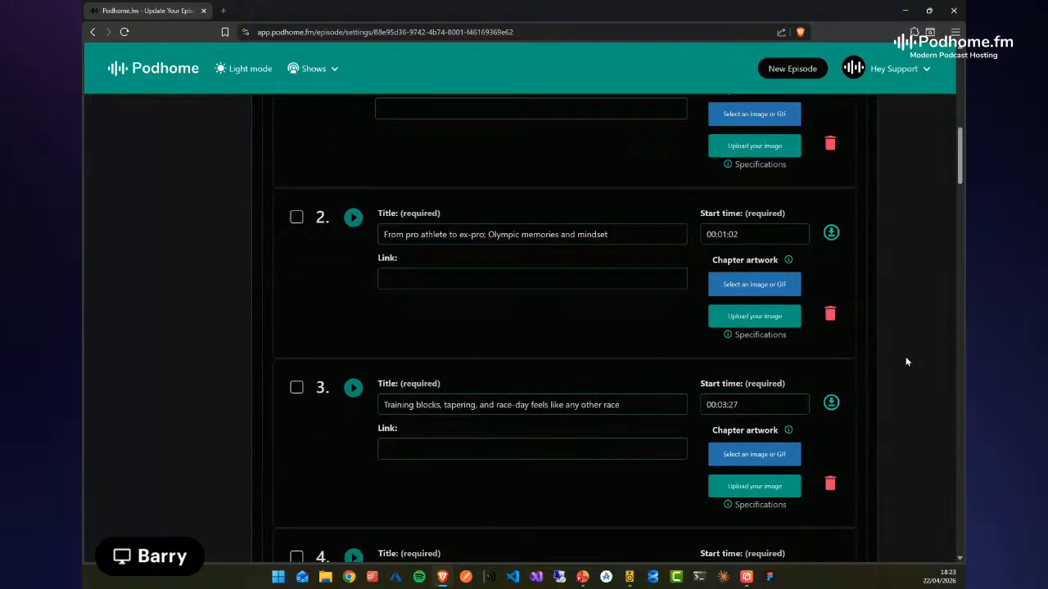
scroll(908, 413, down, 4)
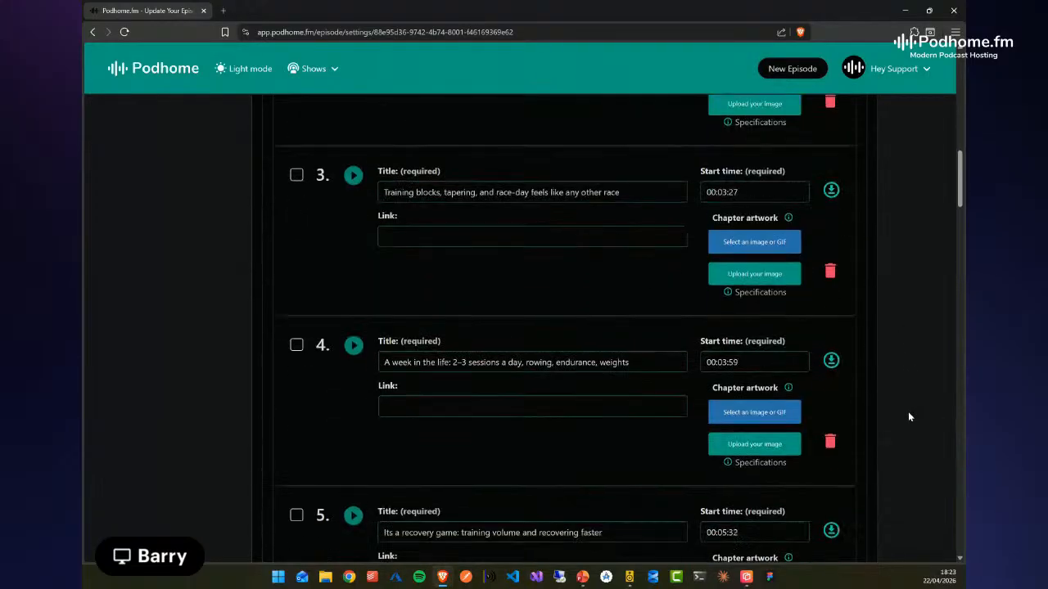
scroll(911, 409, up, 13)
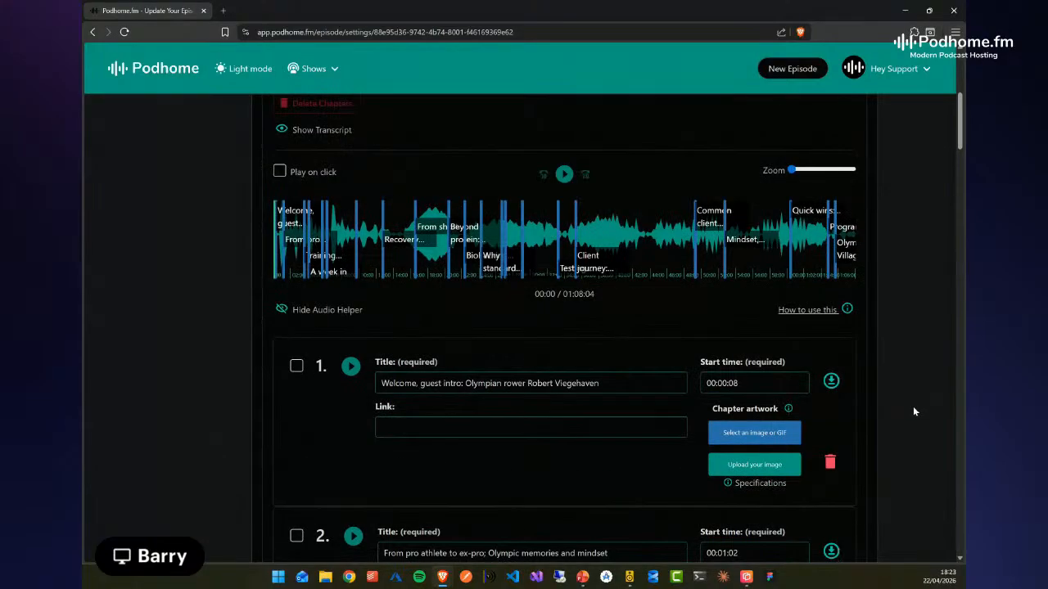
Show the chapter overview, read through the full list of chapters and close it
click(763, 246)
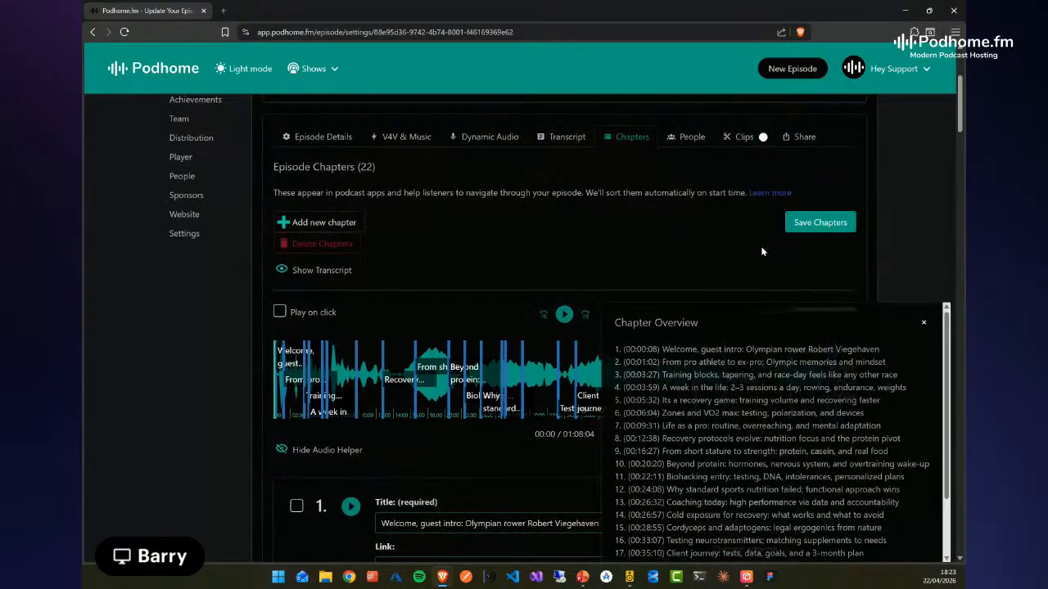
scroll(857, 458, down, 1)
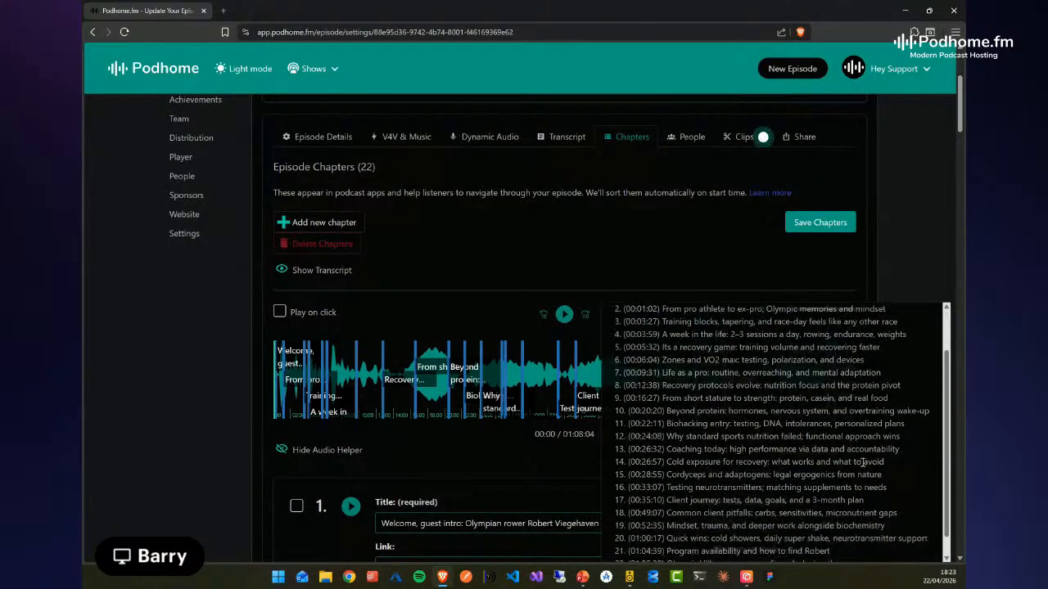
scroll(910, 259, down, 1)
scroll(901, 417, up, 1)
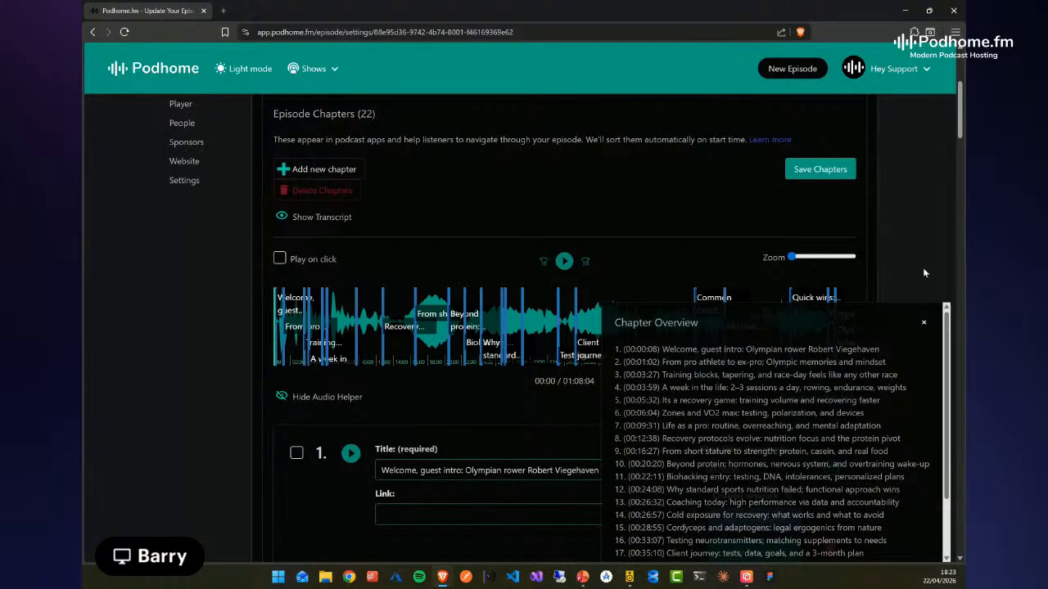
click(923, 323)
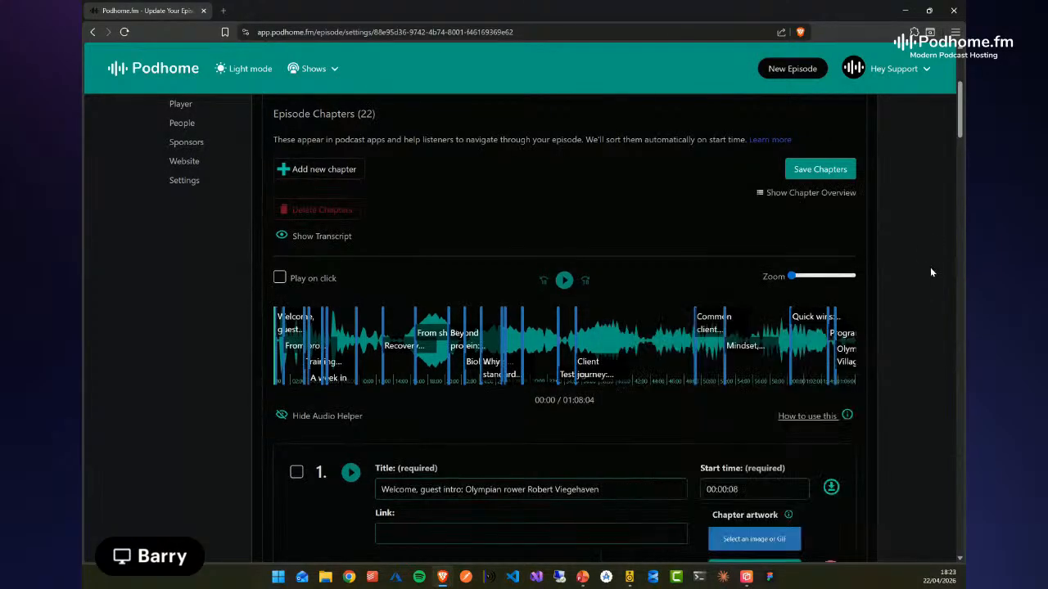
Jump from the waveform to the chapter "Cold exposure for recovery: what works and what to avoid" and delete it
scroll(133, 395, down, 2)
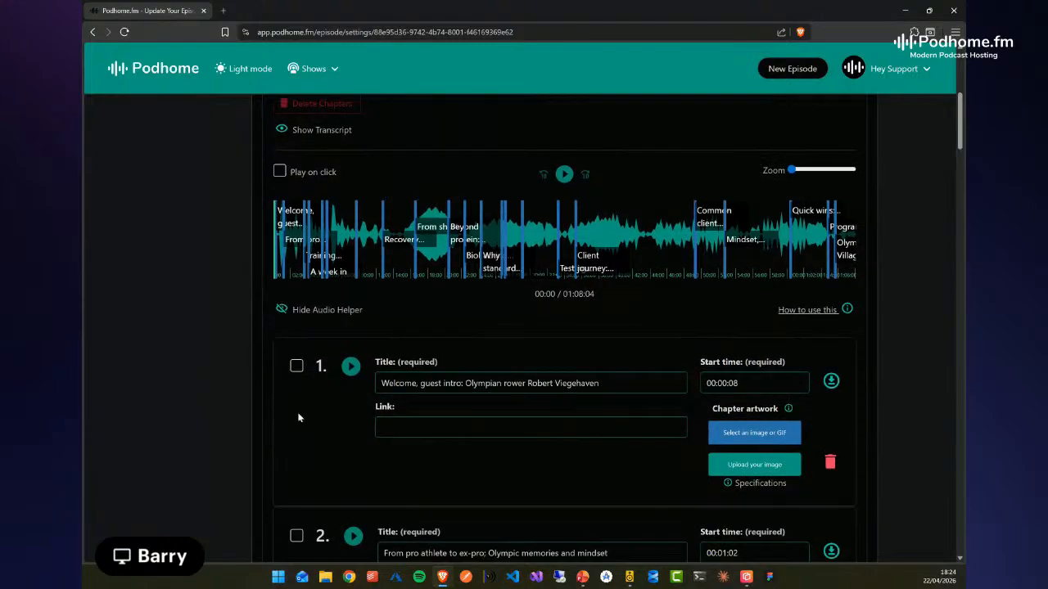
click(505, 253)
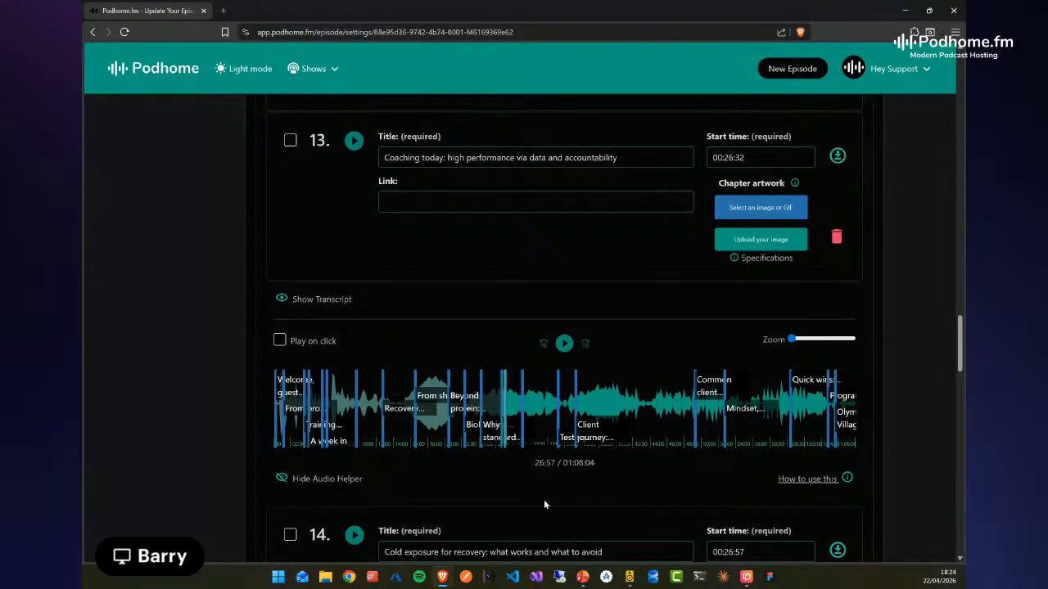
scroll(556, 518, down, 2)
scroll(555, 520, down, 1)
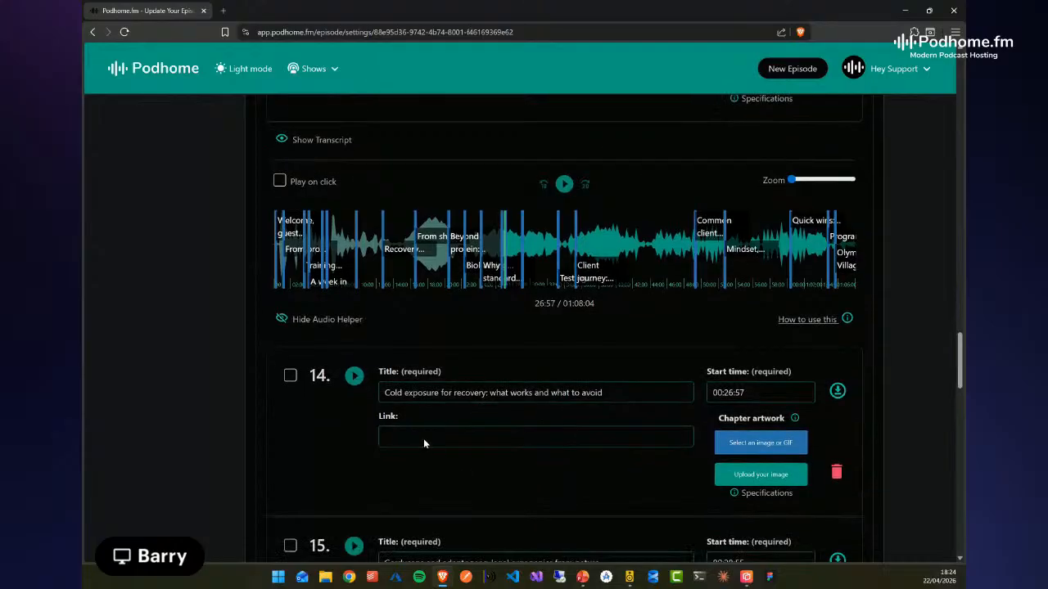
click(836, 473)
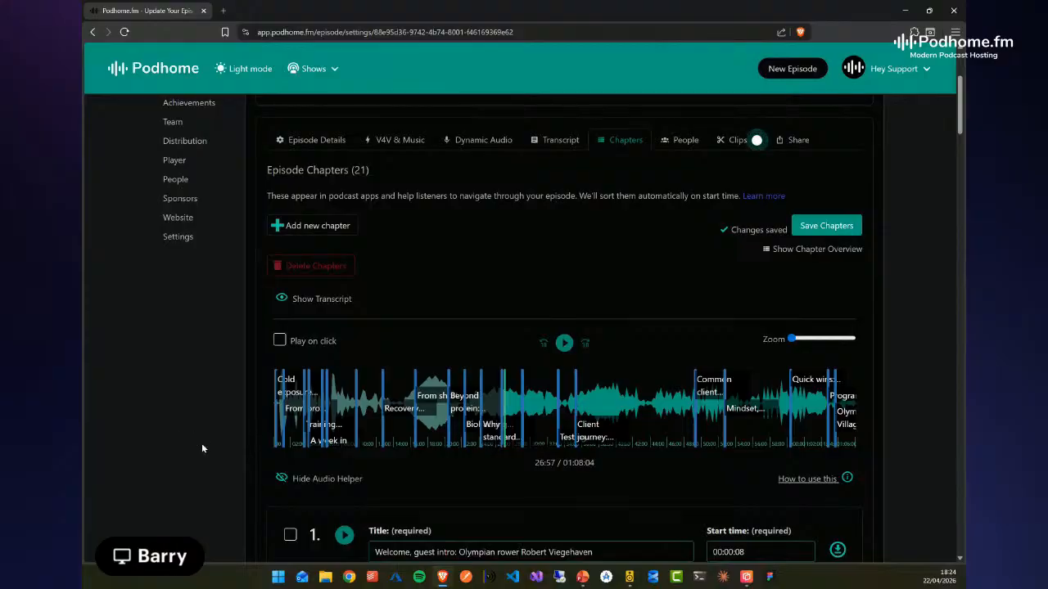
Add a chapter at about 40:21 on the audio waveform and title it "new vhapter"
click(618, 402)
double_click(620, 402)
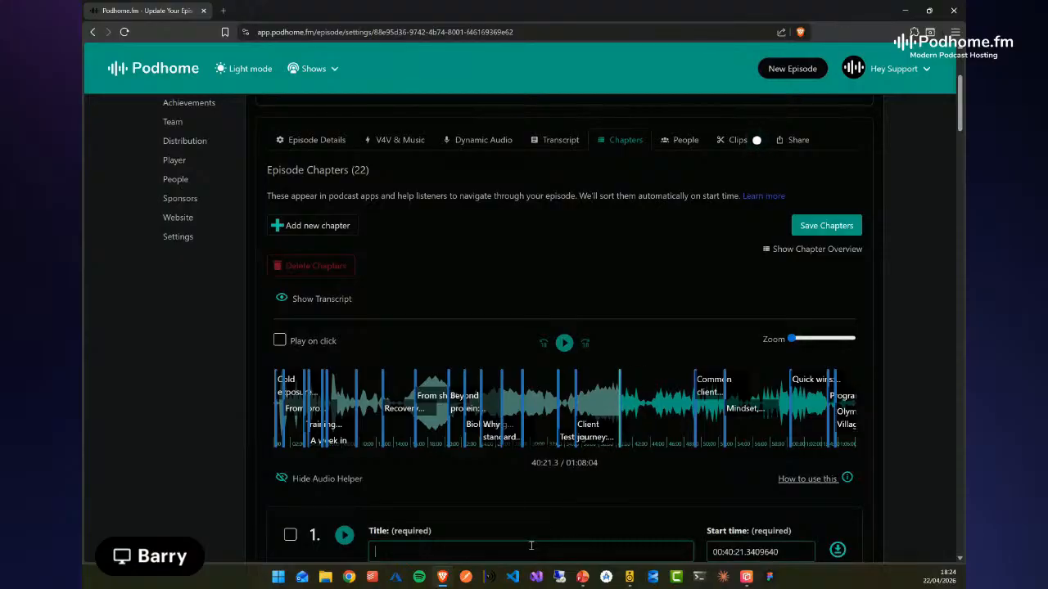
text(w vhapter)
Check that the added chapter is marked on the waveform and save the episode's chapters
scroll(664, 496, down, 4)
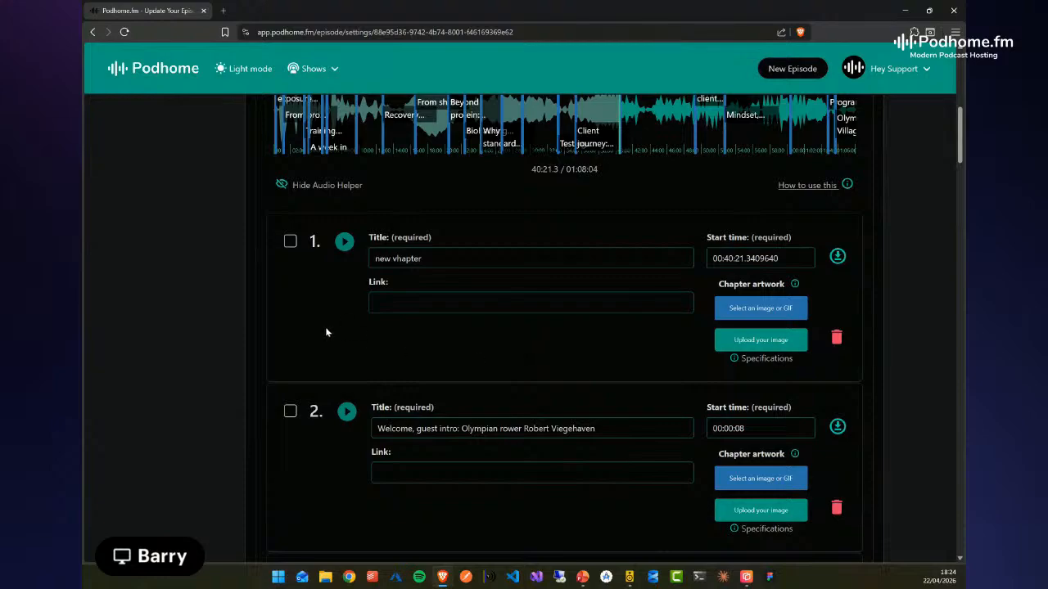
click(795, 254)
click(627, 427)
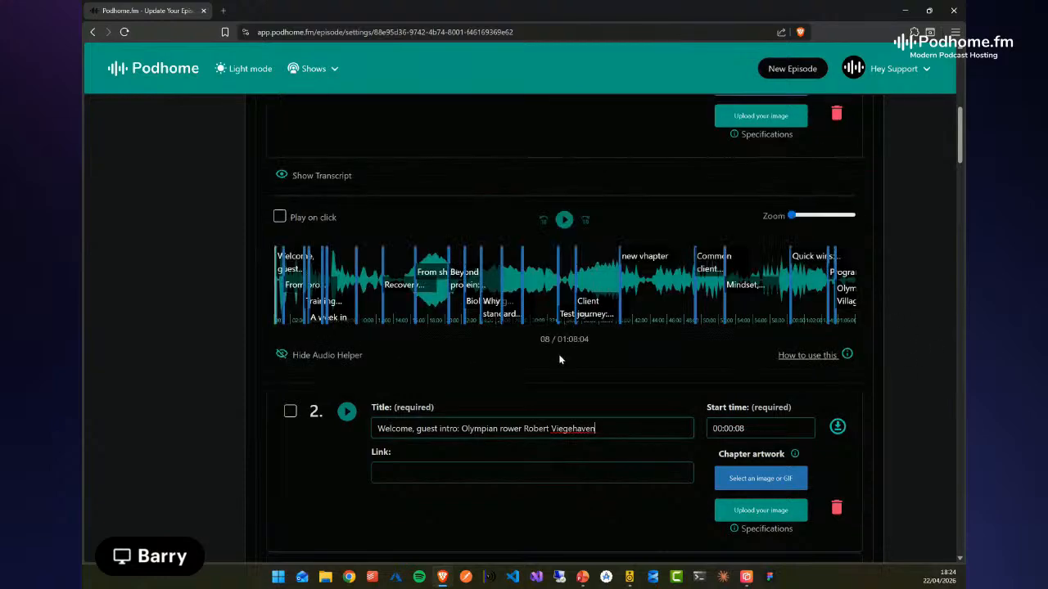
scroll(194, 442, up, 3)
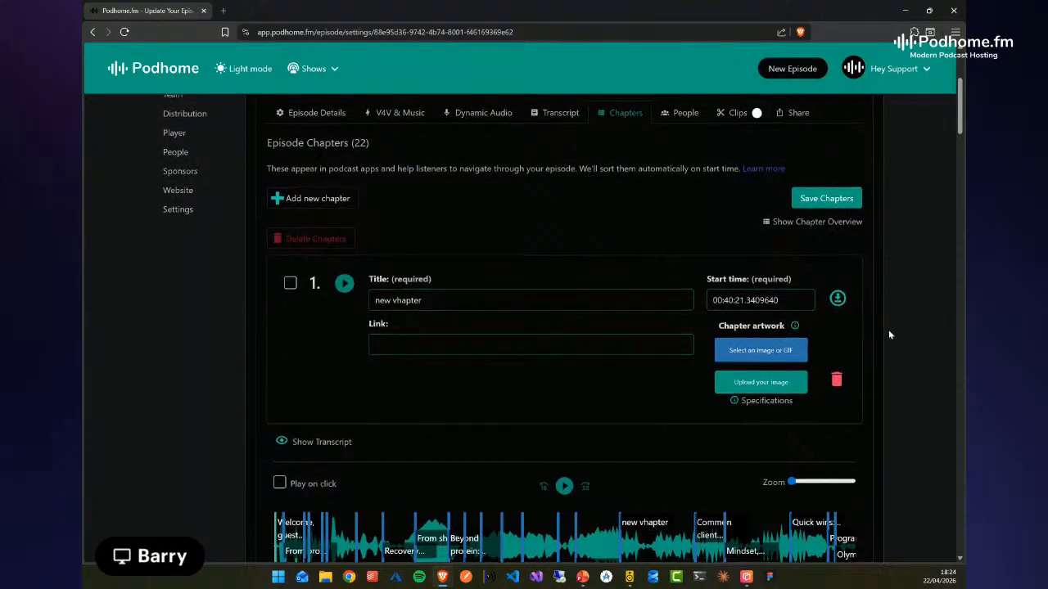
scroll(346, 311, up, 3)
click(841, 416)
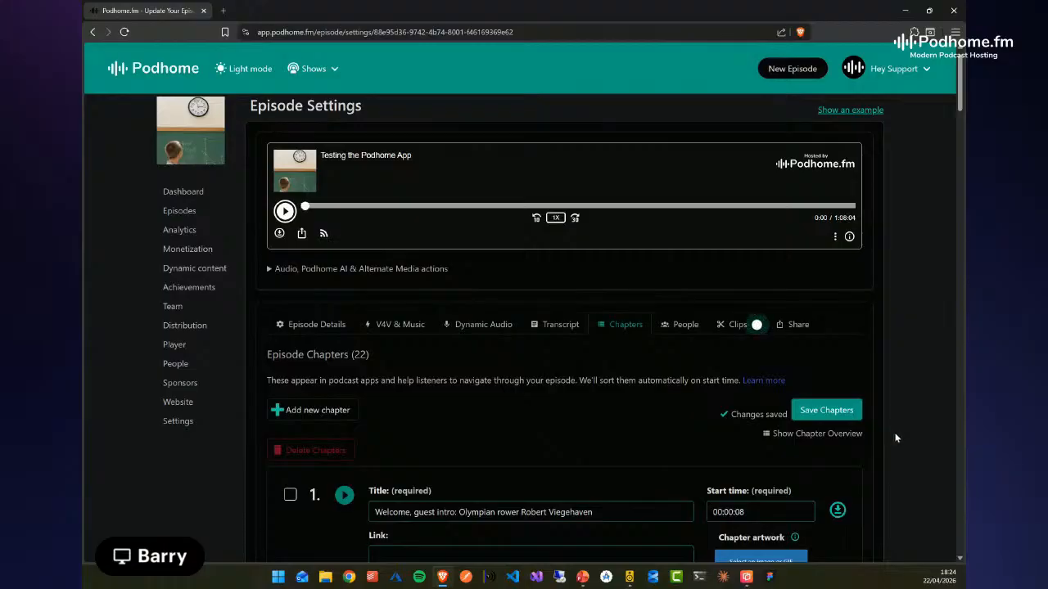
Jump from the waveform marker to the "new vhapter" entry and check its place, start time and artwork options
scroll(896, 434, down, 2)
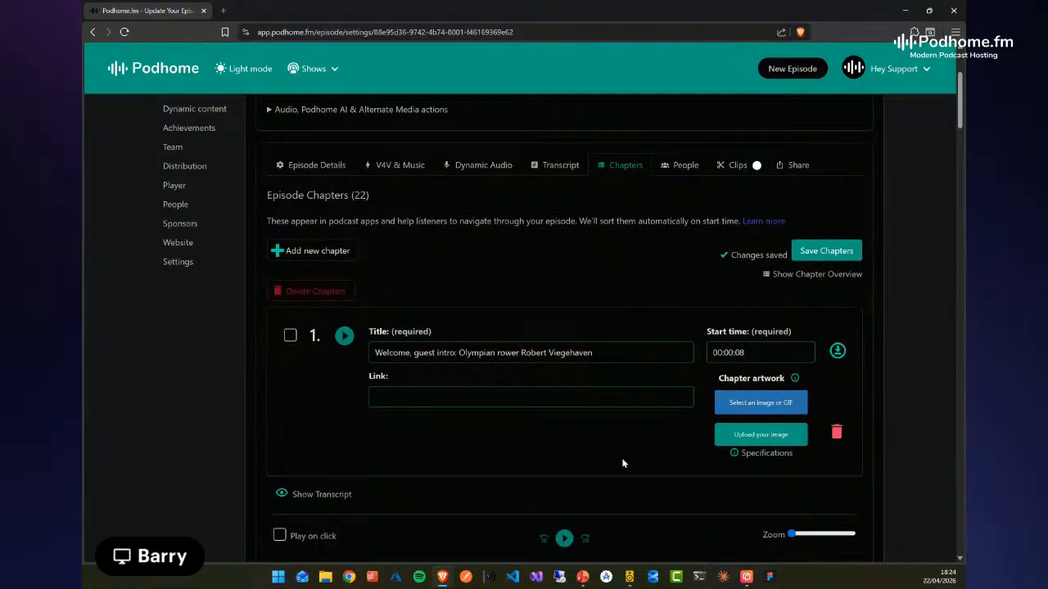
scroll(136, 479, down, 3)
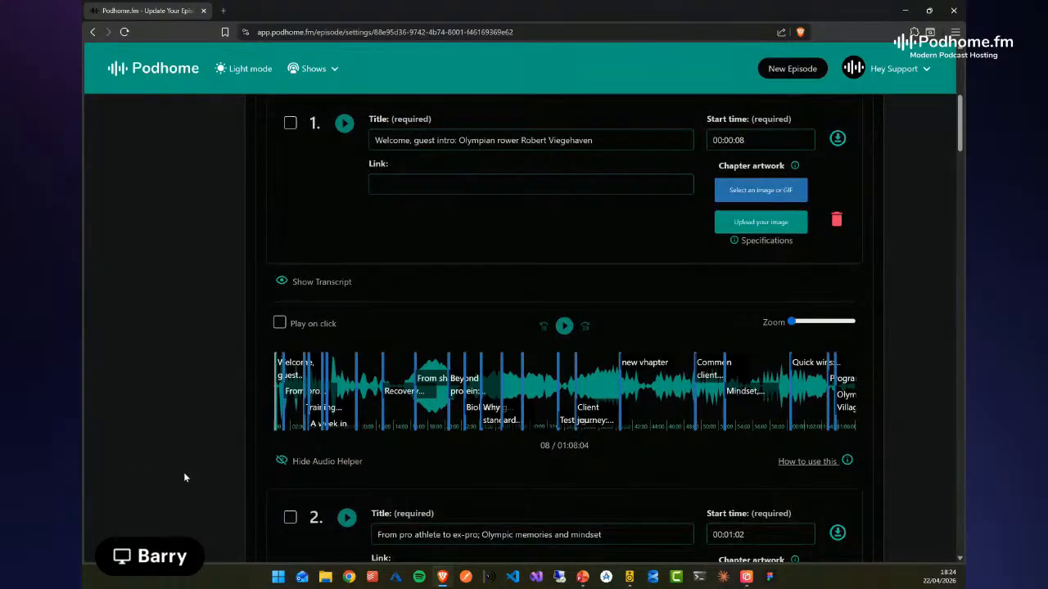
click(620, 396)
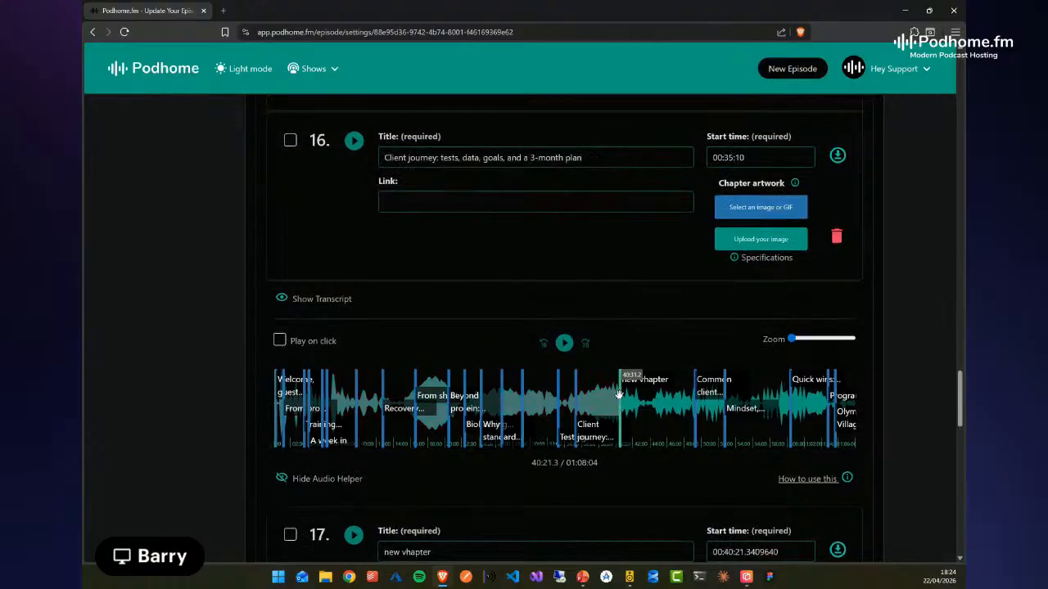
scroll(921, 420, down, 1)
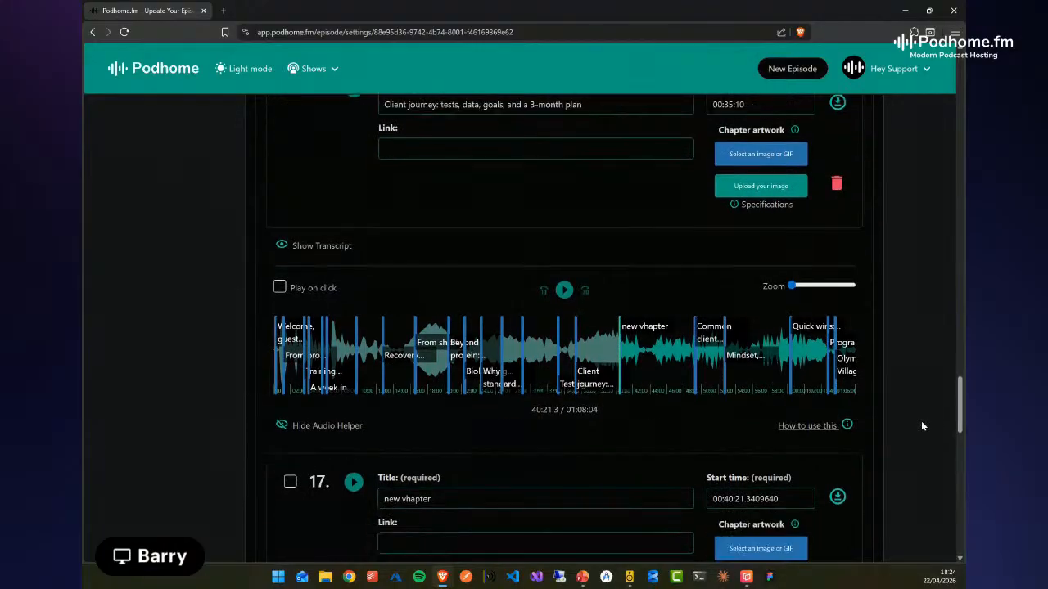
scroll(920, 421, down, 1)
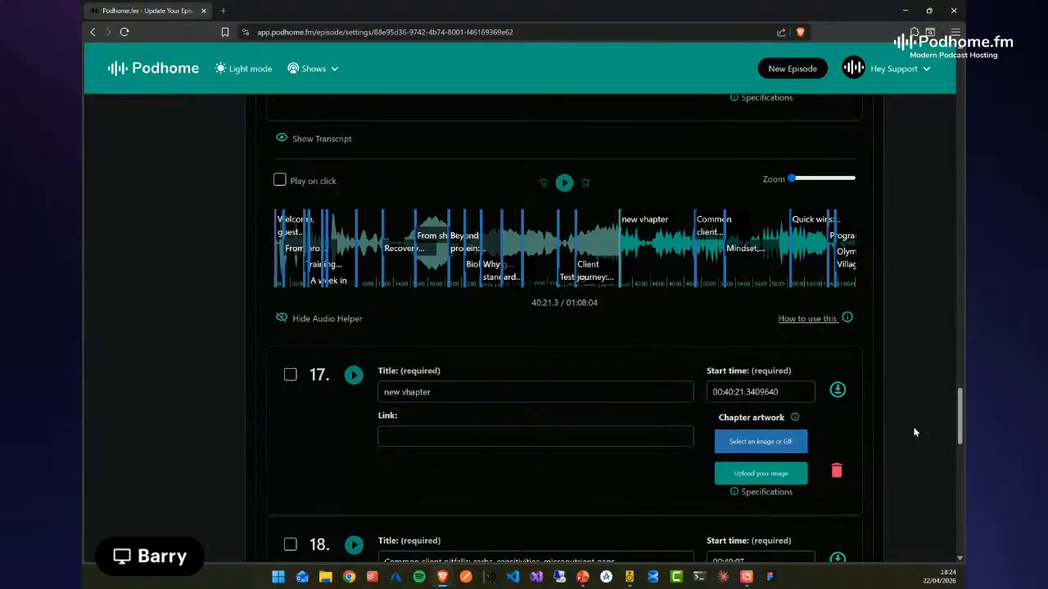
scroll(921, 435, down, 1)
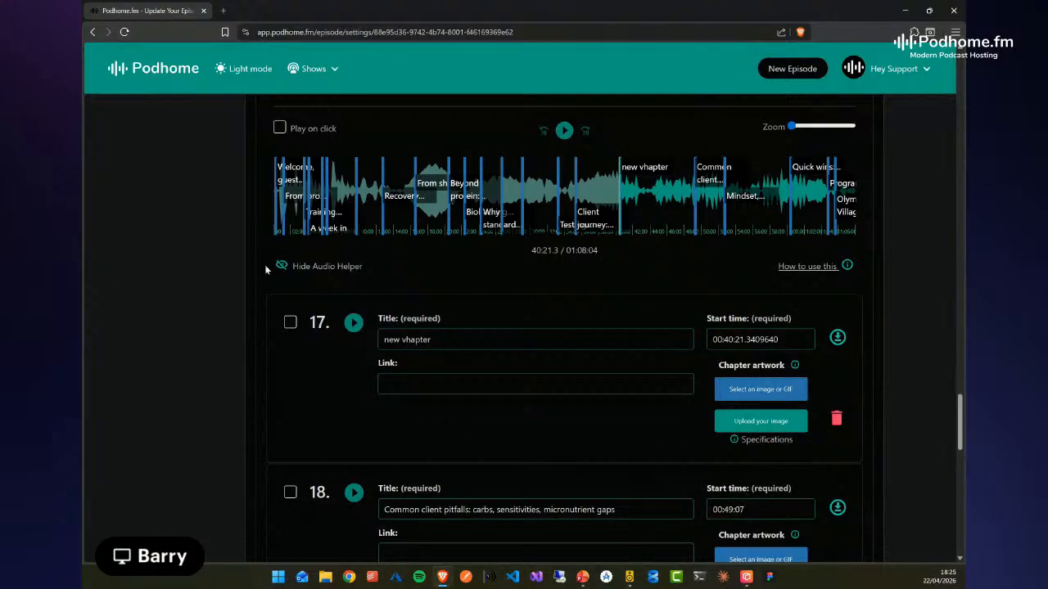
Search GIPHY for "cat" and set the GIF of the chocolate-smeared face as artwork for the "new vhapter" chapter
click(779, 394)
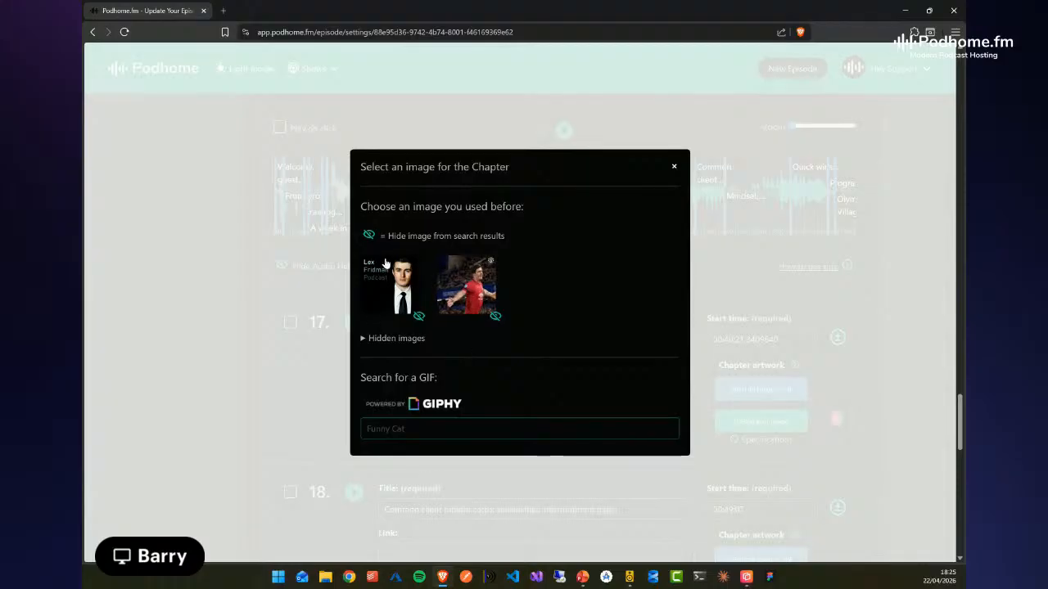
click(437, 430)
text(cat)
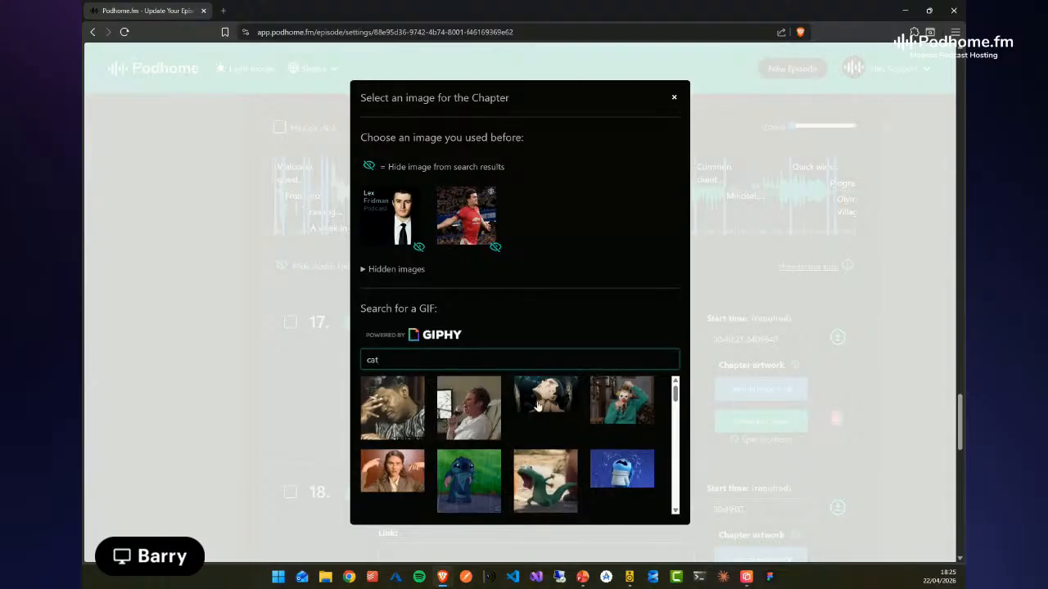
scroll(539, 409, down, 1)
scroll(539, 409, down, 6)
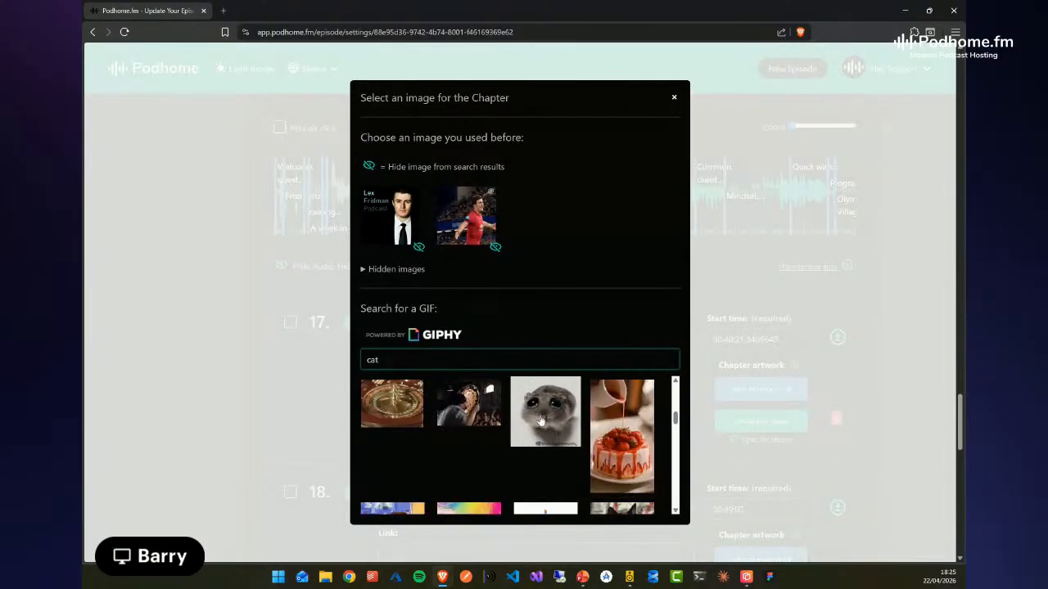
scroll(536, 417, up, 1)
scroll(554, 425, up, 2)
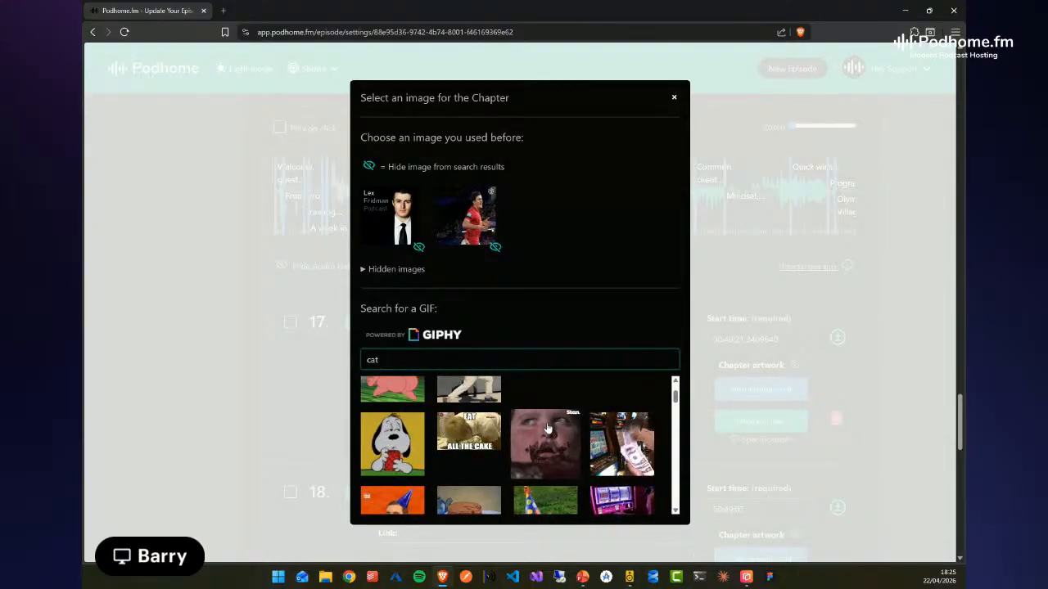
click(544, 436)
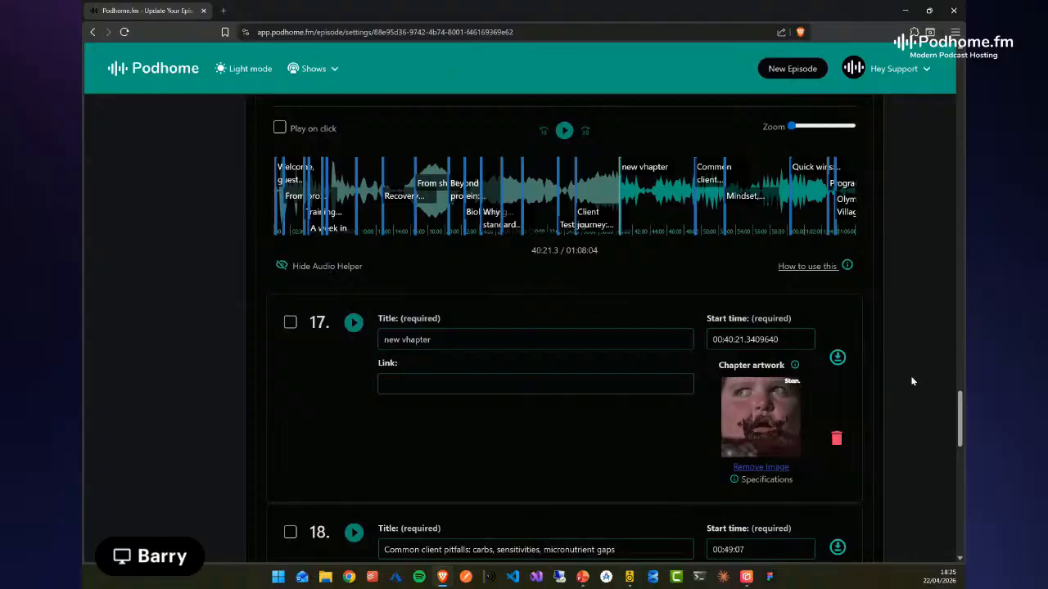
scroll(912, 381, up, 4)
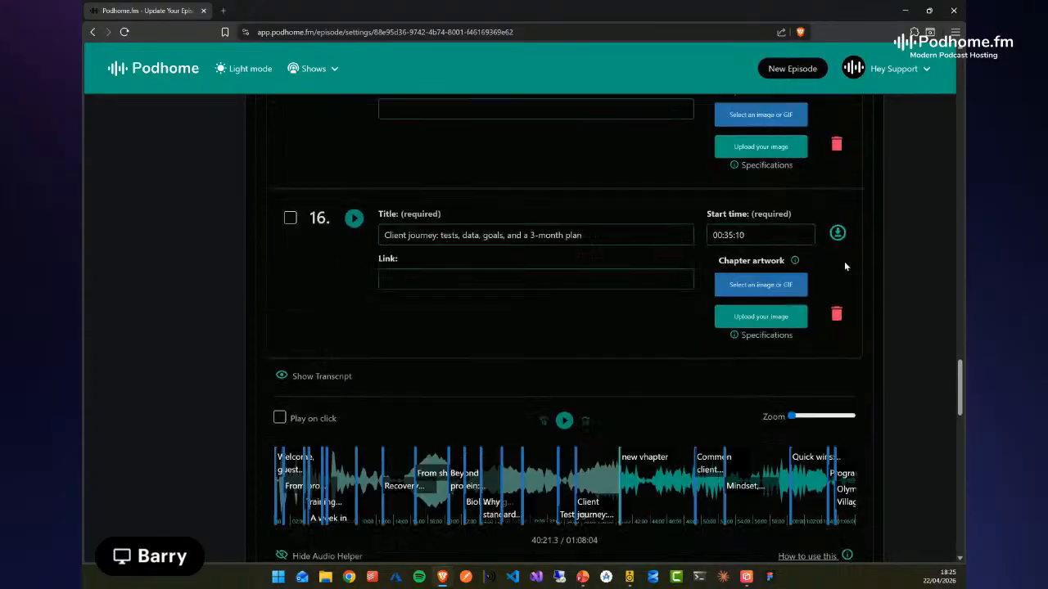
Save the episode's chapters and set the previously used image of the red-shirted footballer as the first chapter's artwork
scroll(900, 244, up, 20)
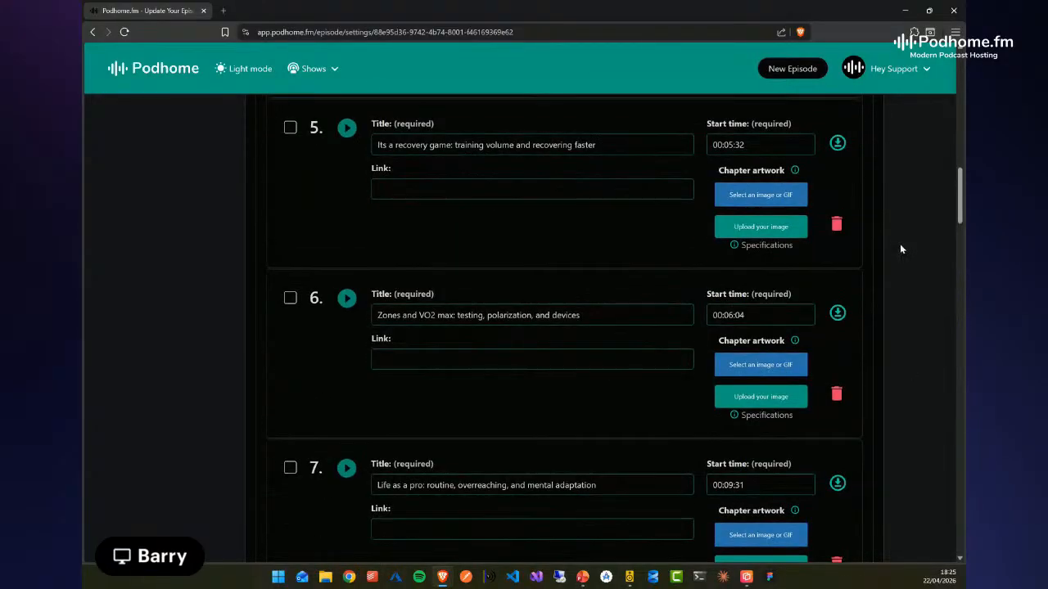
scroll(901, 248, up, 12)
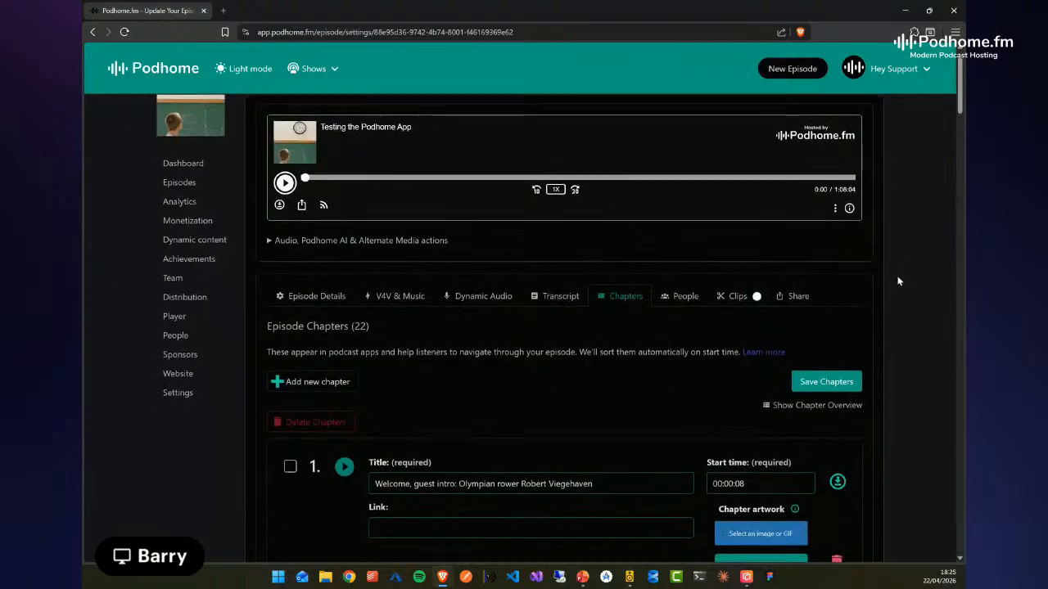
click(826, 381)
scroll(901, 447, down, 1)
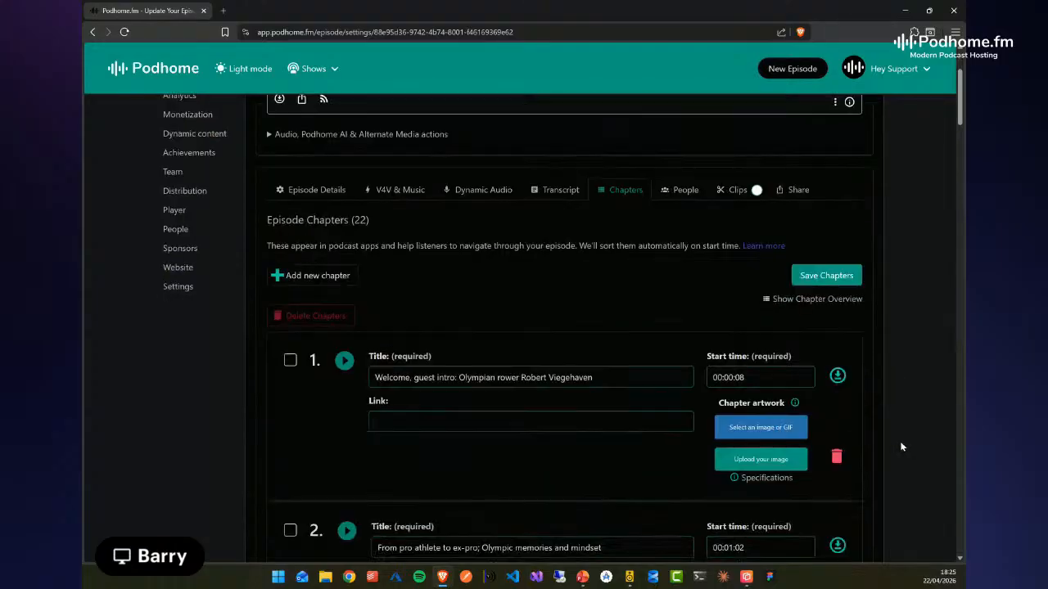
click(761, 427)
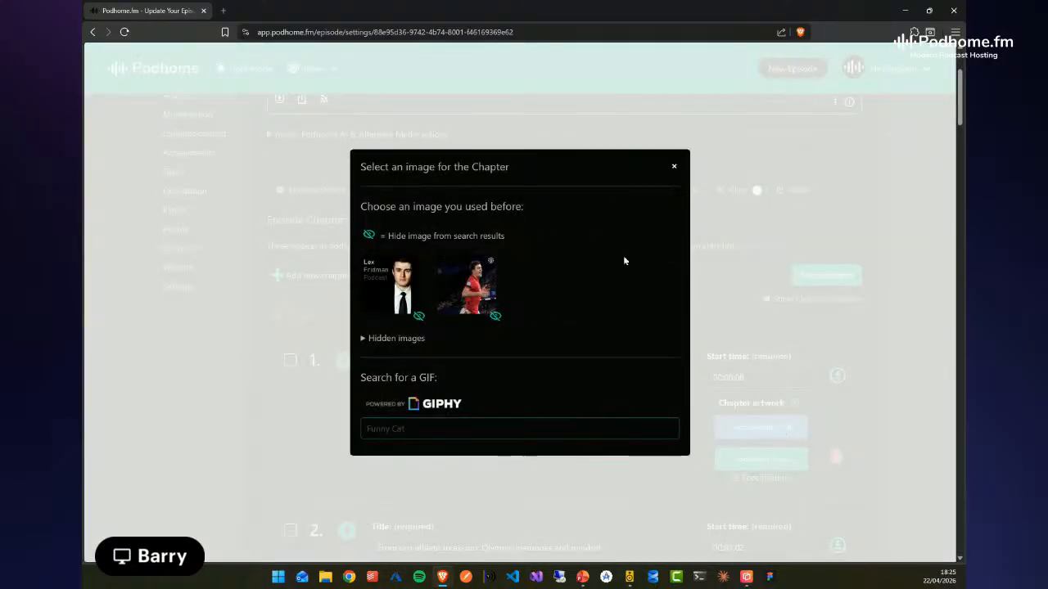
click(479, 290)
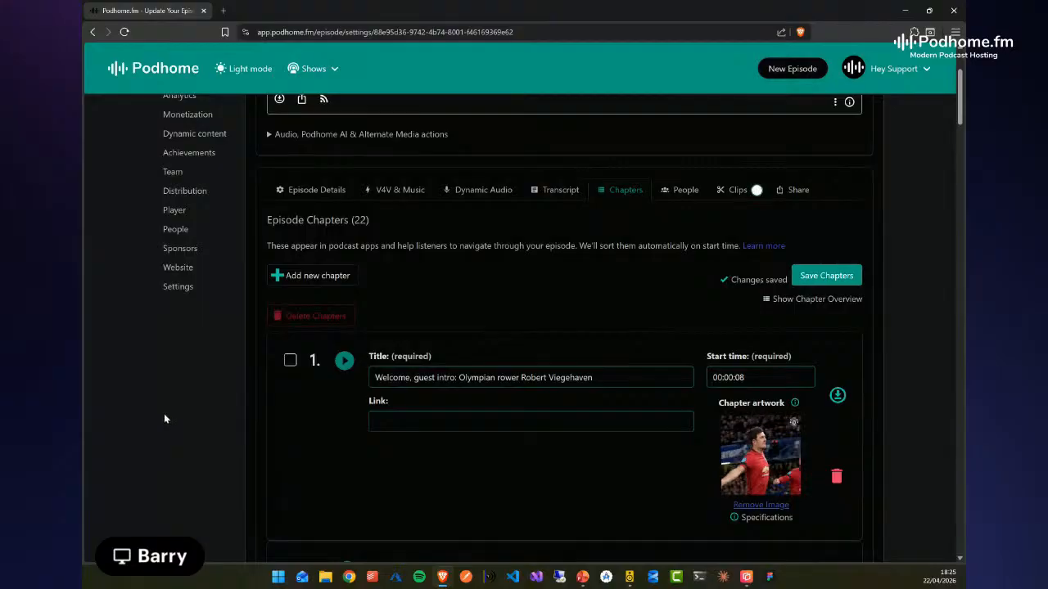
Open the episode's clips and examine the generated clips' titles, start times, durations, and audio and video options
scroll(184, 428, down, 20)
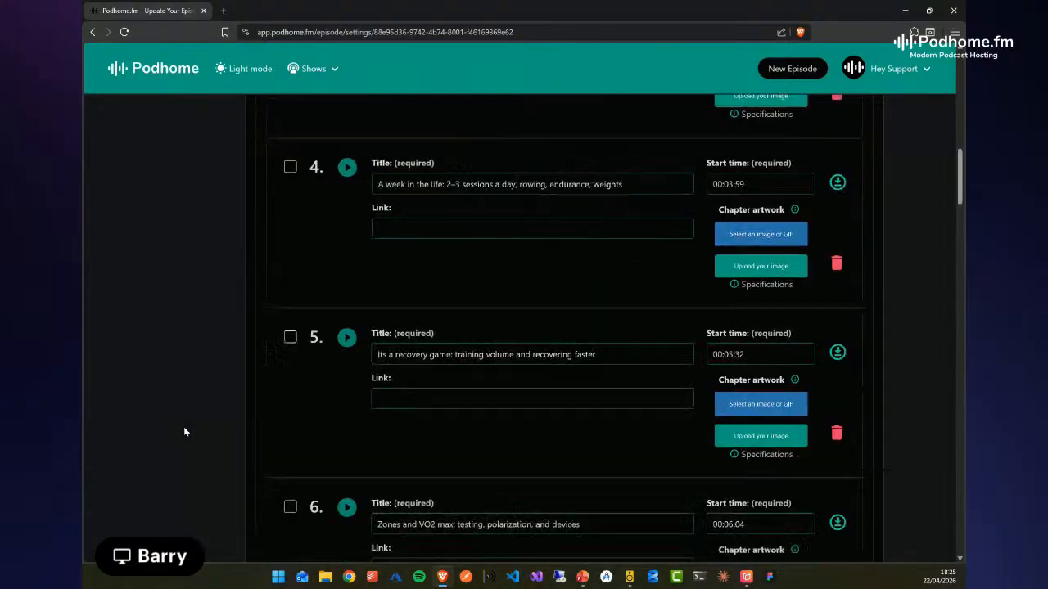
scroll(185, 431, up, 1)
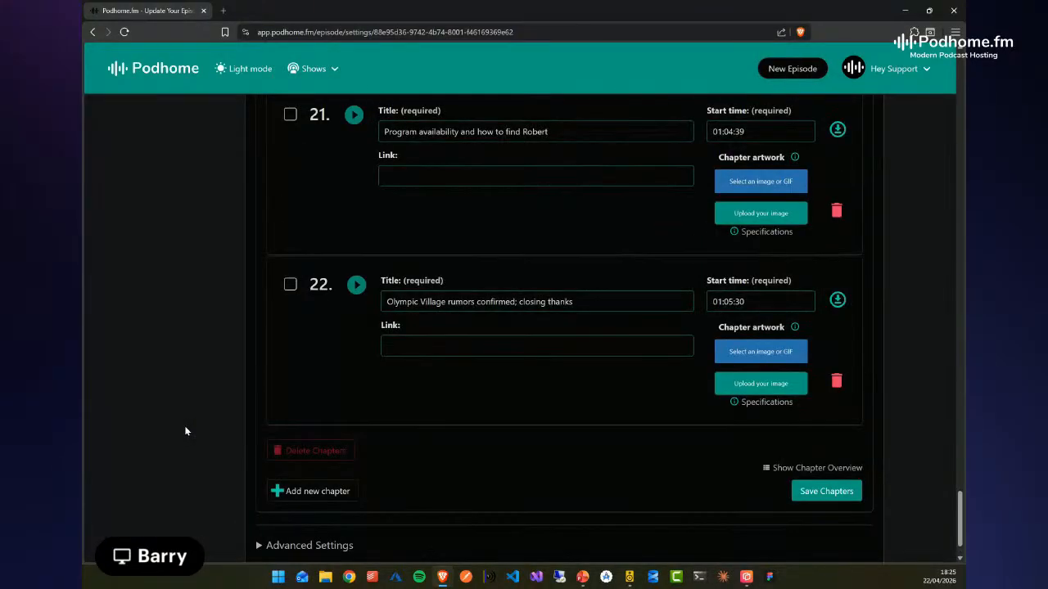
scroll(176, 402, up, 4)
scroll(175, 405, up, 20)
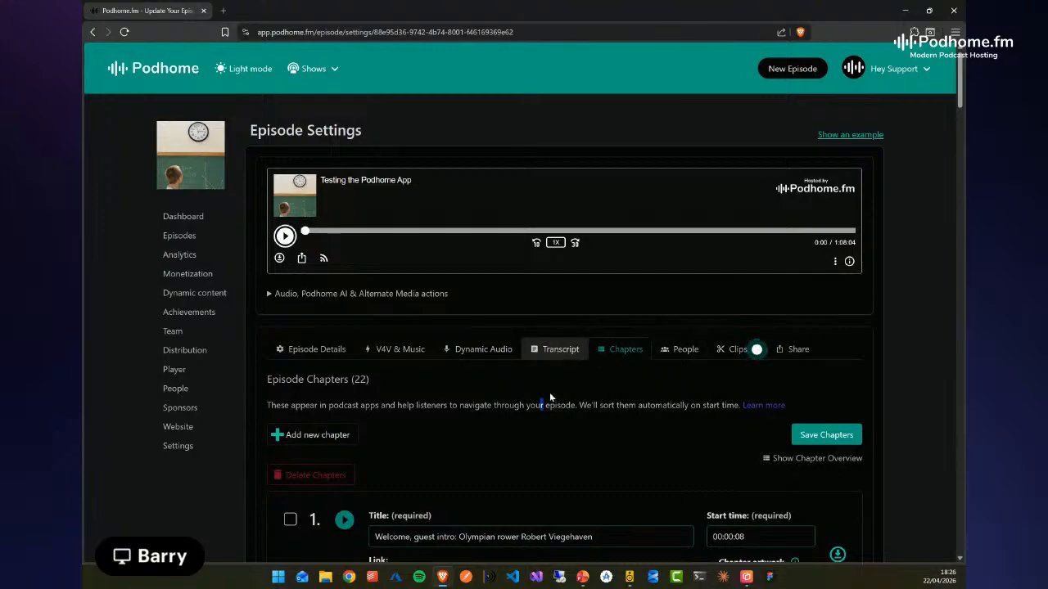
click(737, 349)
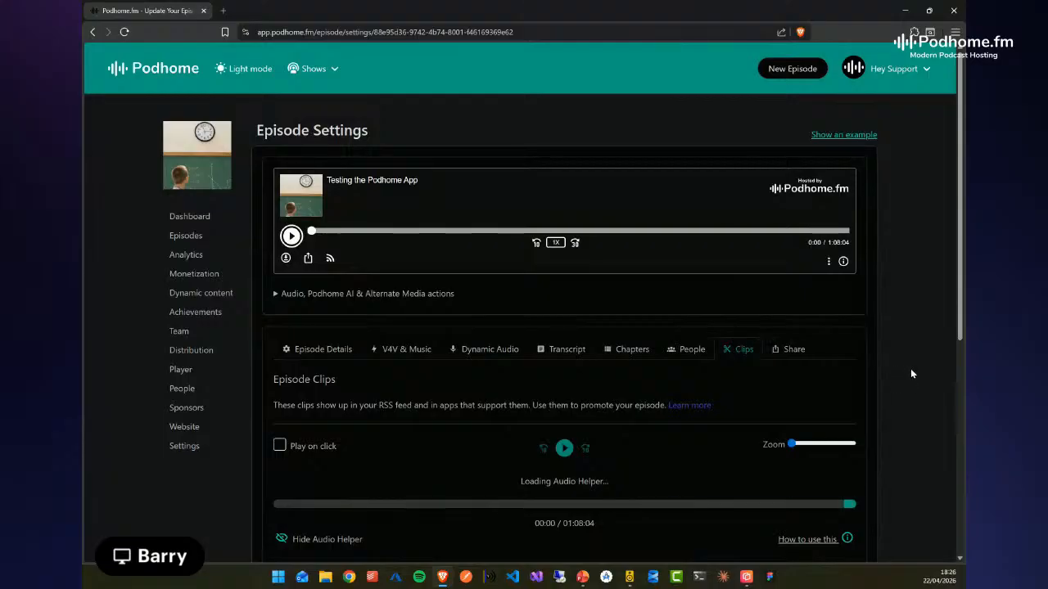
scroll(911, 367, down, 3)
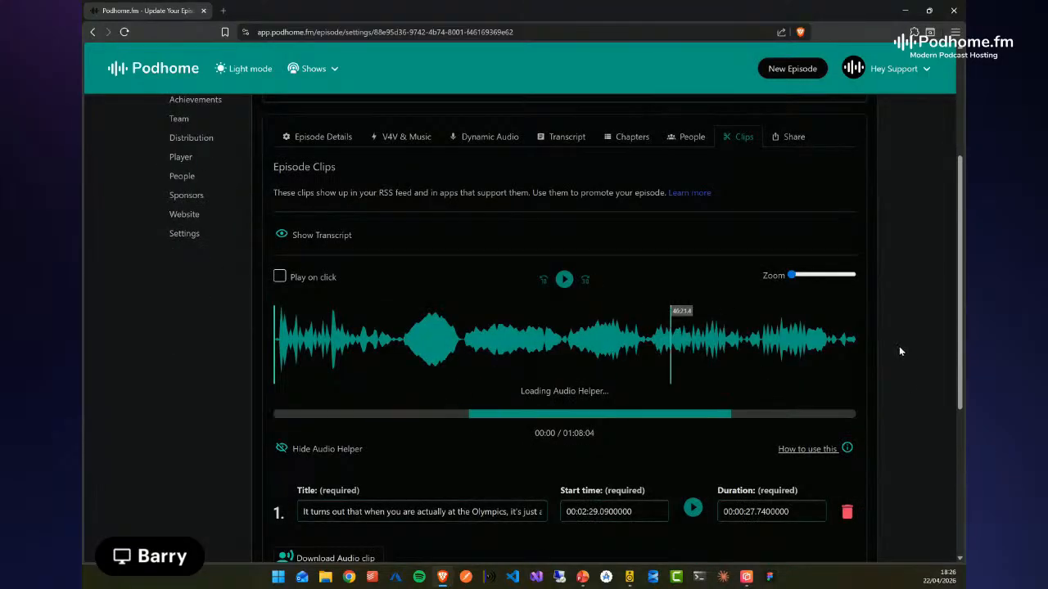
scroll(898, 345, down, 2)
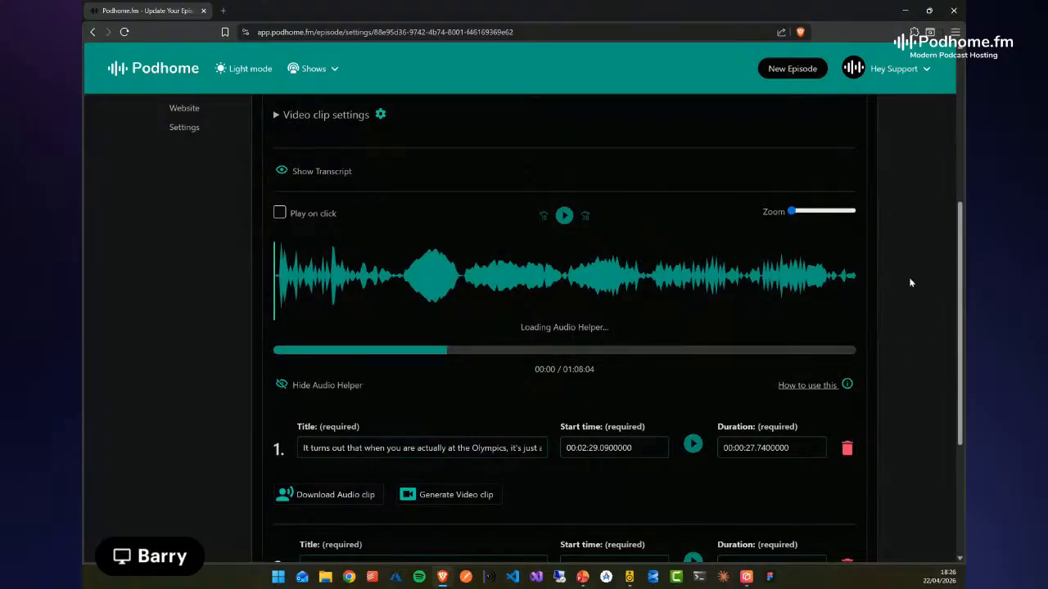
scroll(915, 291, down, 3)
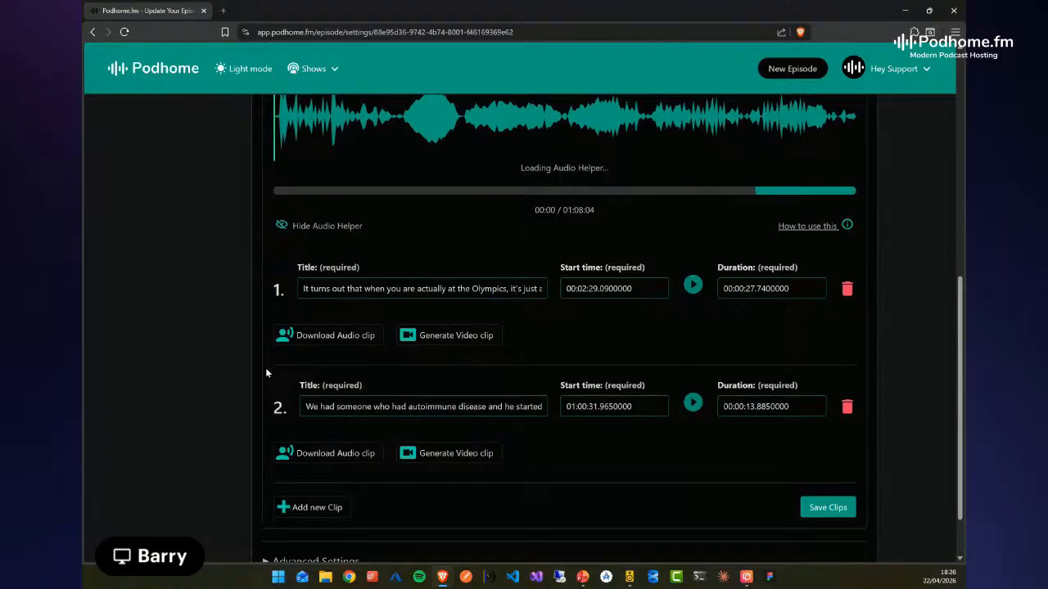
scroll(174, 313, up, 1)
scroll(175, 312, up, 1)
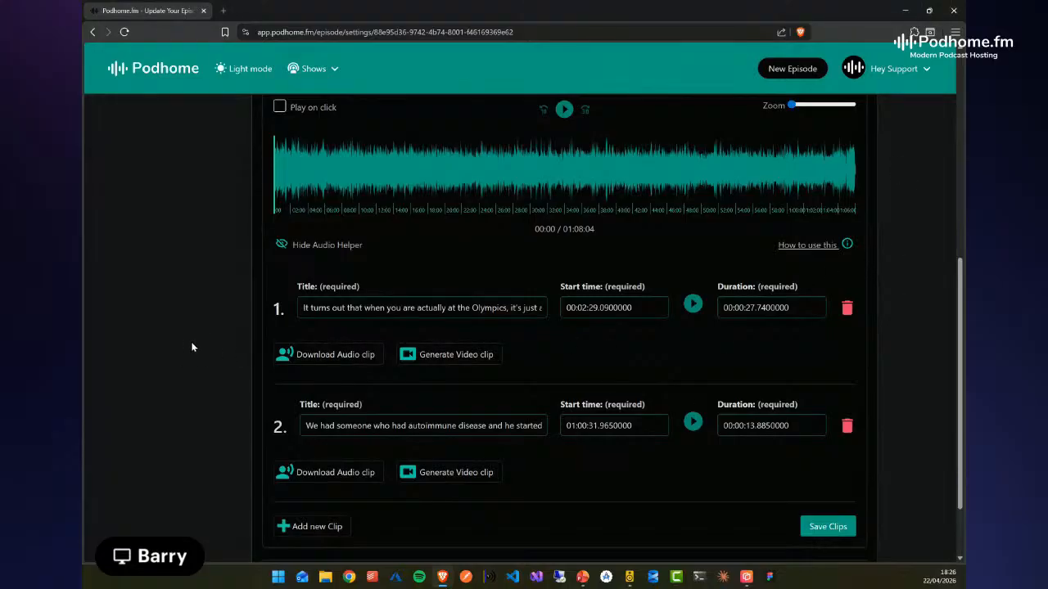
scroll(171, 338, up, 1)
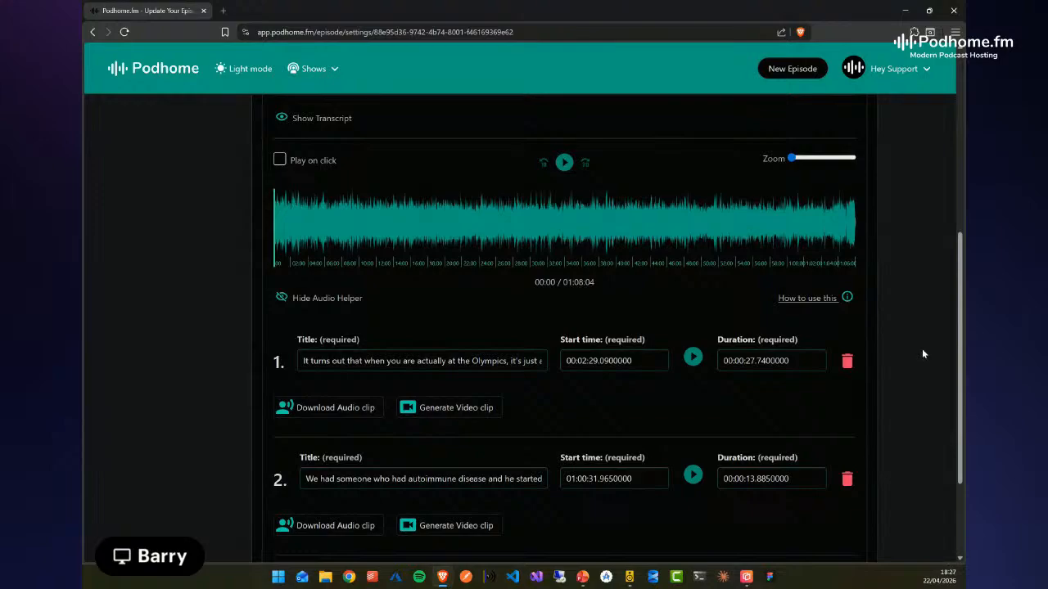
scroll(180, 401, down, 1)
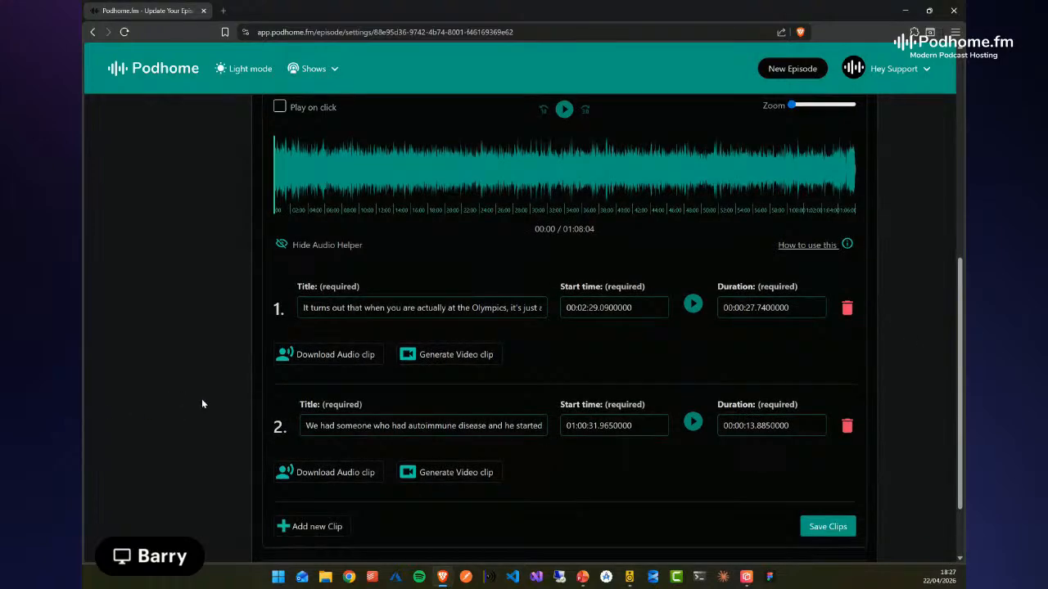
Preview the first clip's audio and extend its end on the waveform to a duration of about 39.5 seconds
click(329, 302)
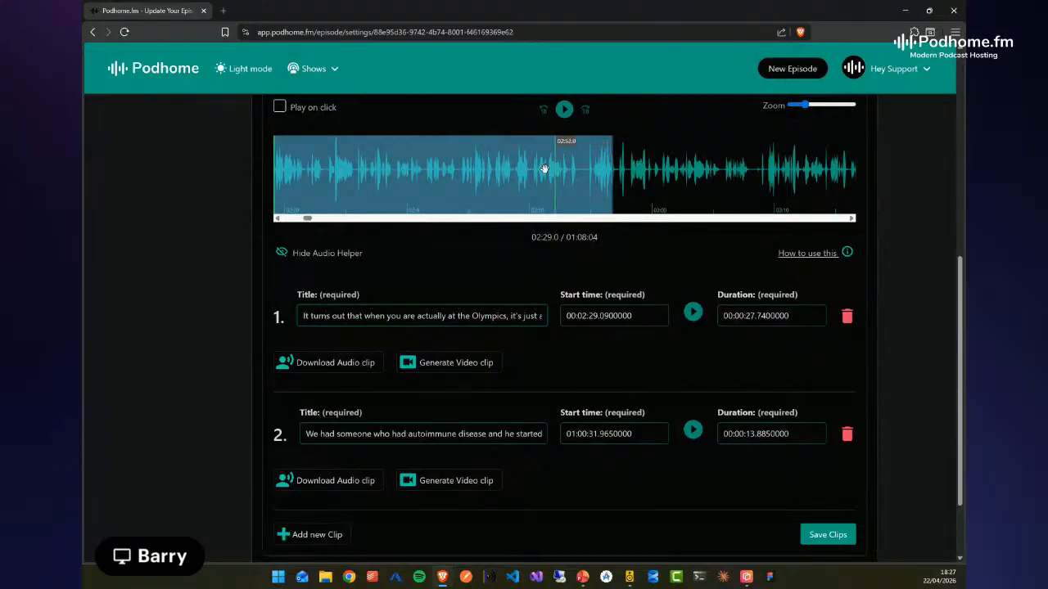
click(693, 314)
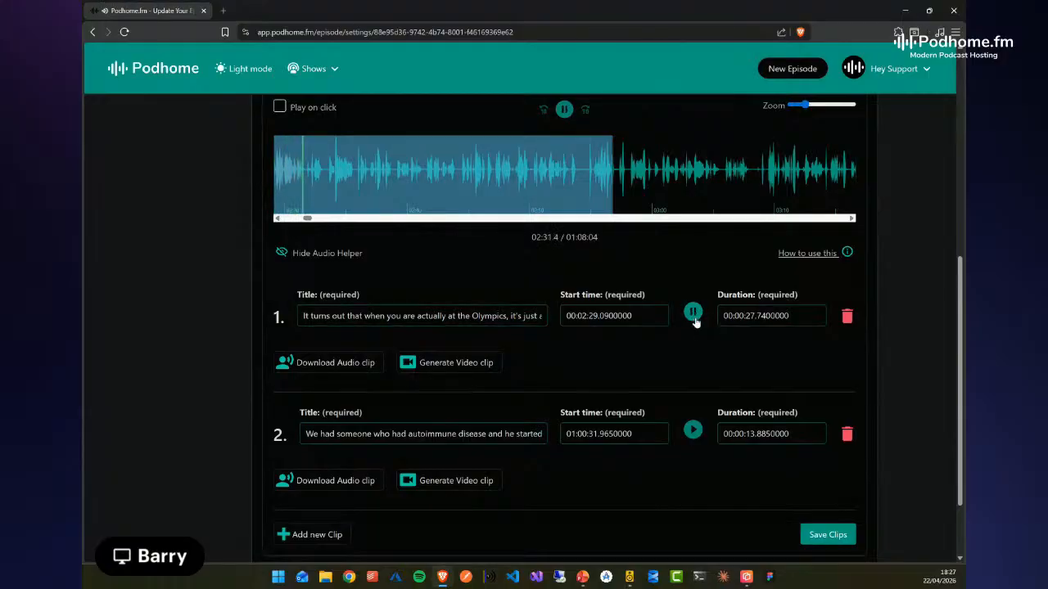
click(693, 316)
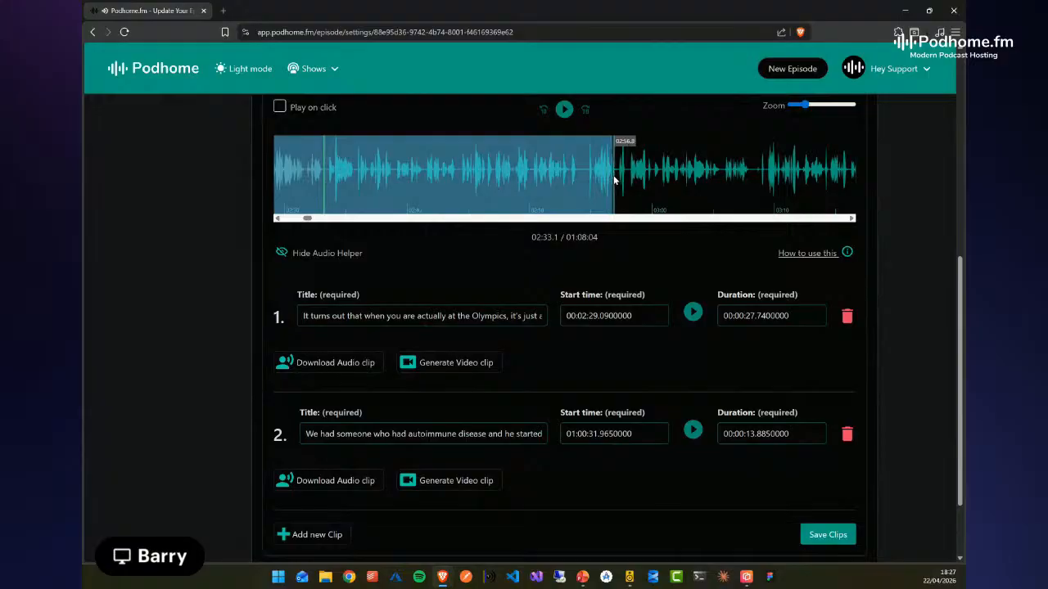
drag(684, 176, 755, 179)
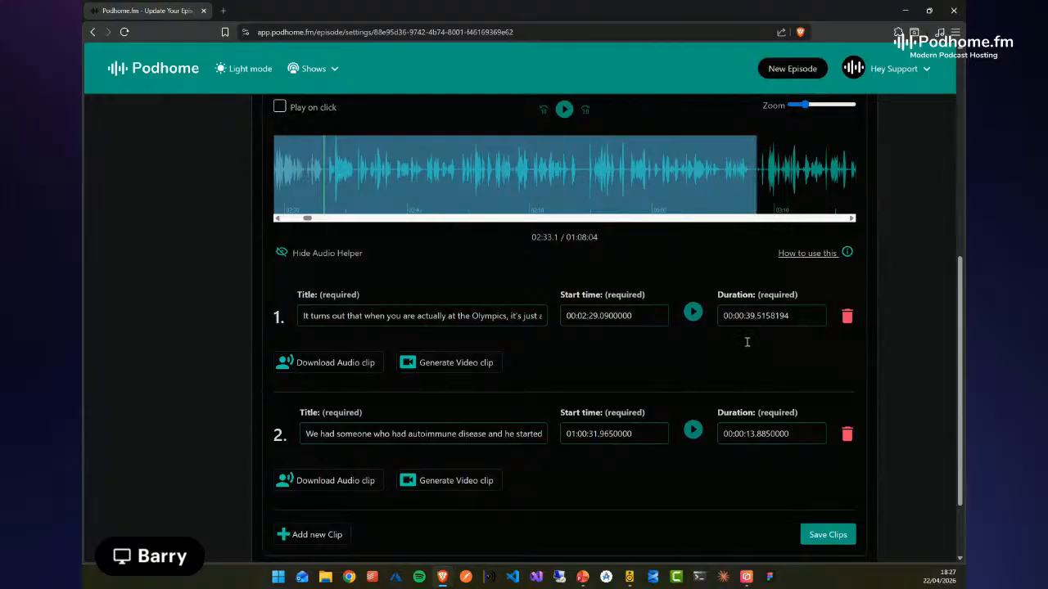
Generate a video clip from the first episode clip
scroll(651, 341, down, 1)
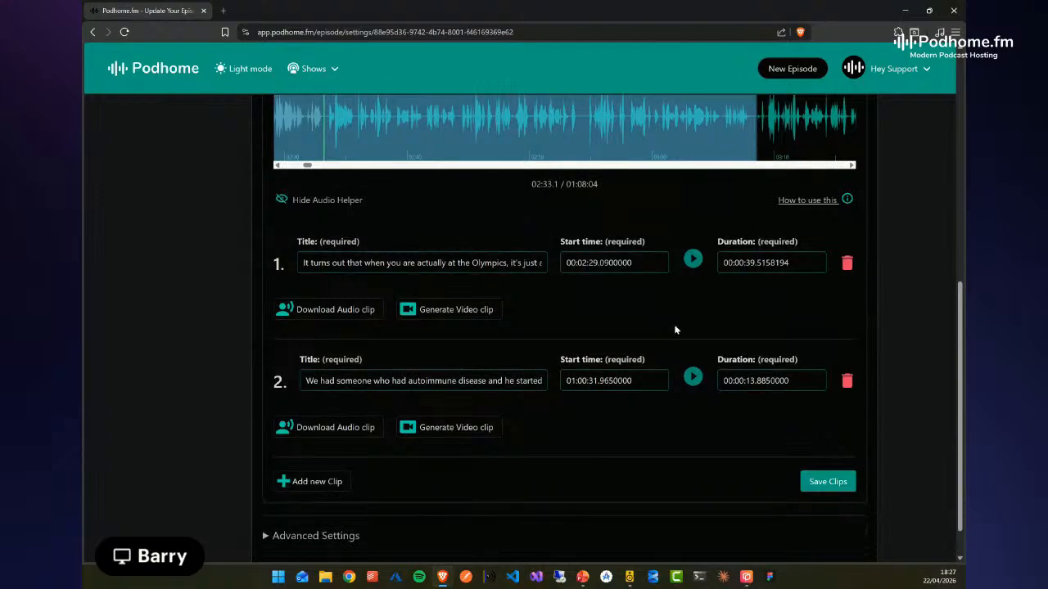
scroll(651, 311, up, 1)
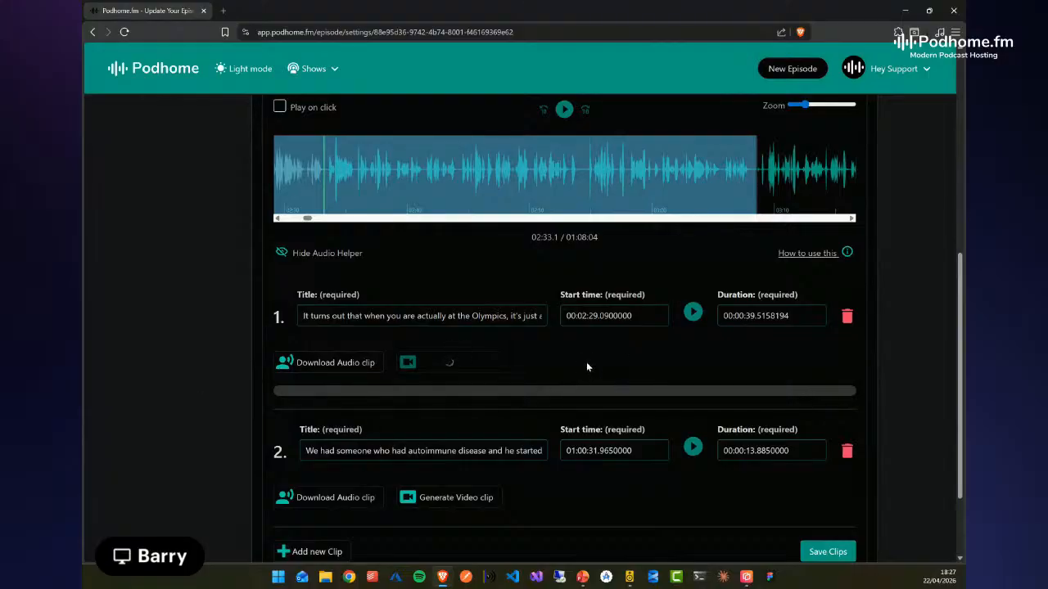
Expand the video clip settings and examine the subtitle, soundwave, custom artwork and available resolution options
scroll(577, 365, up, 3)
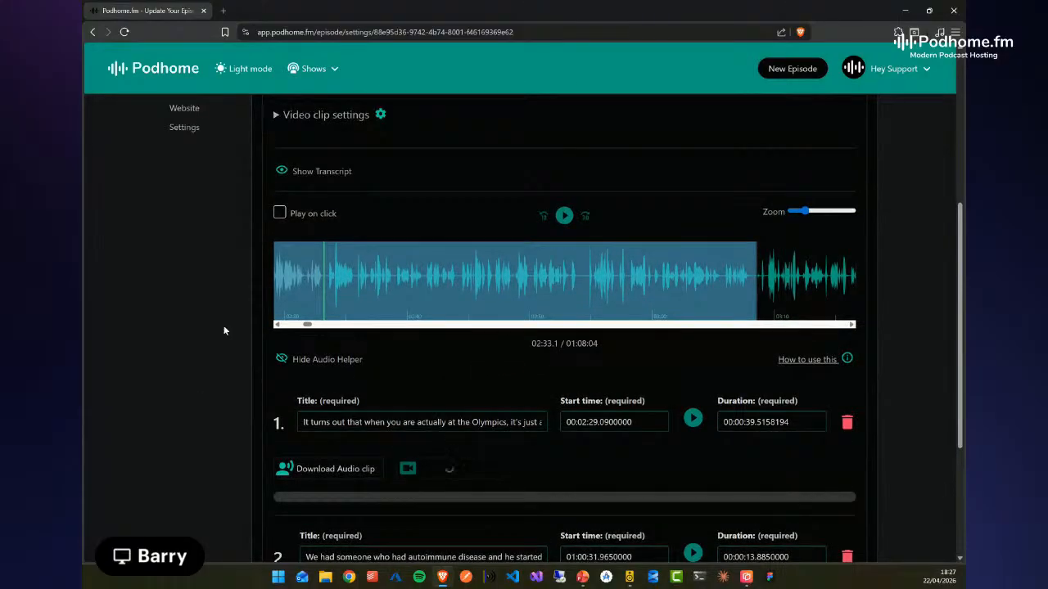
scroll(145, 241, up, 1)
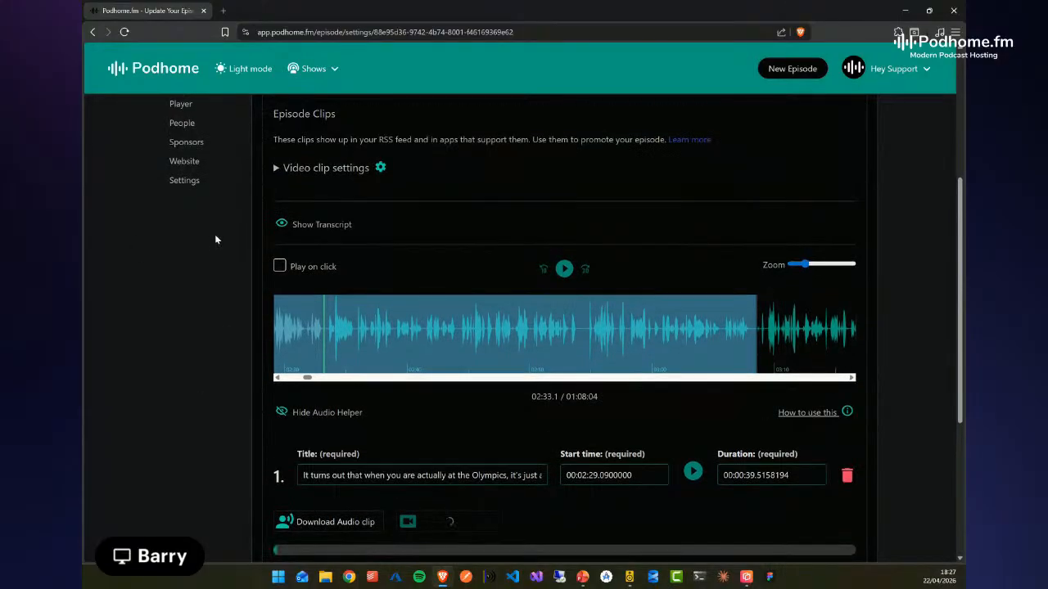
click(276, 169)
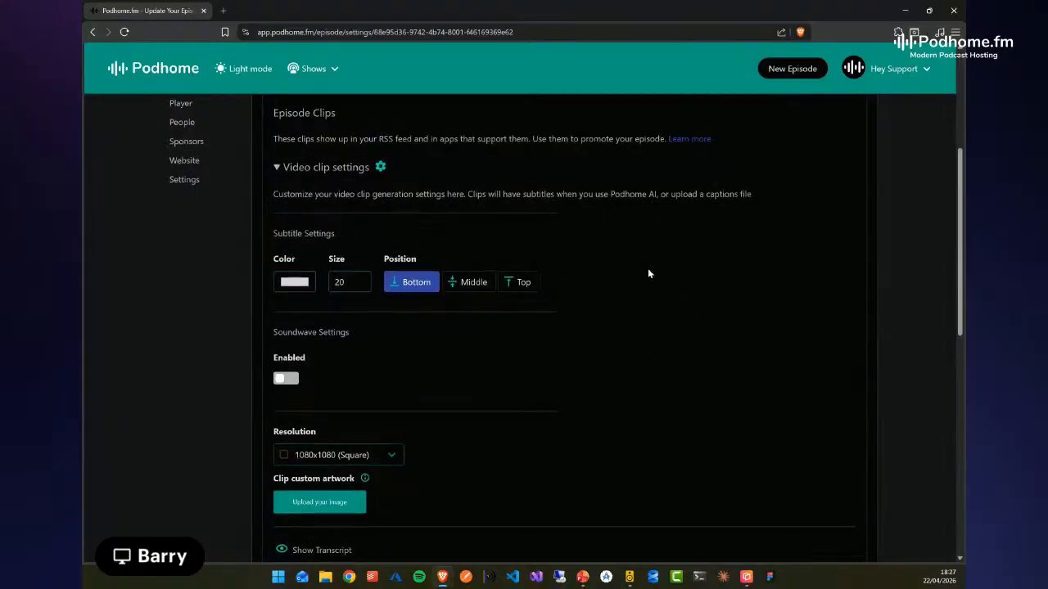
scroll(648, 270, down, 3)
scroll(652, 273, up, 4)
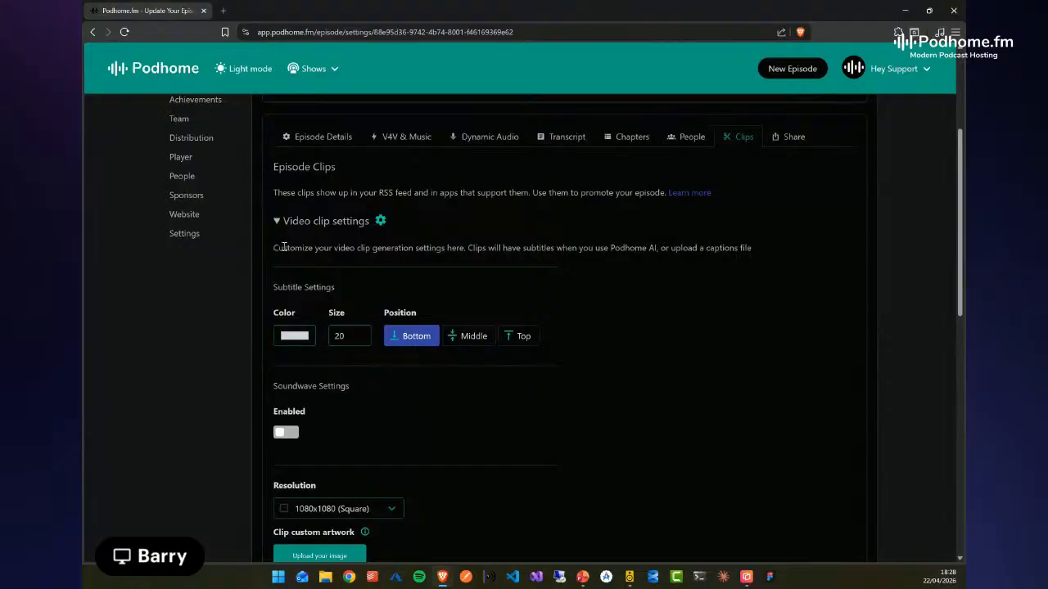
drag(283, 247, 303, 248)
scroll(717, 434, down, 1)
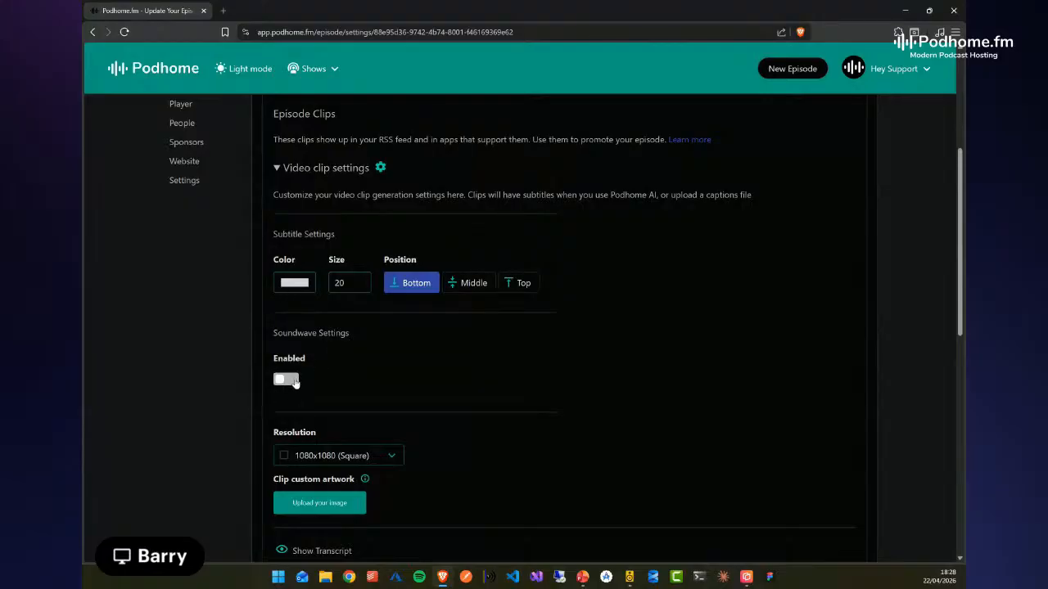
click(391, 460)
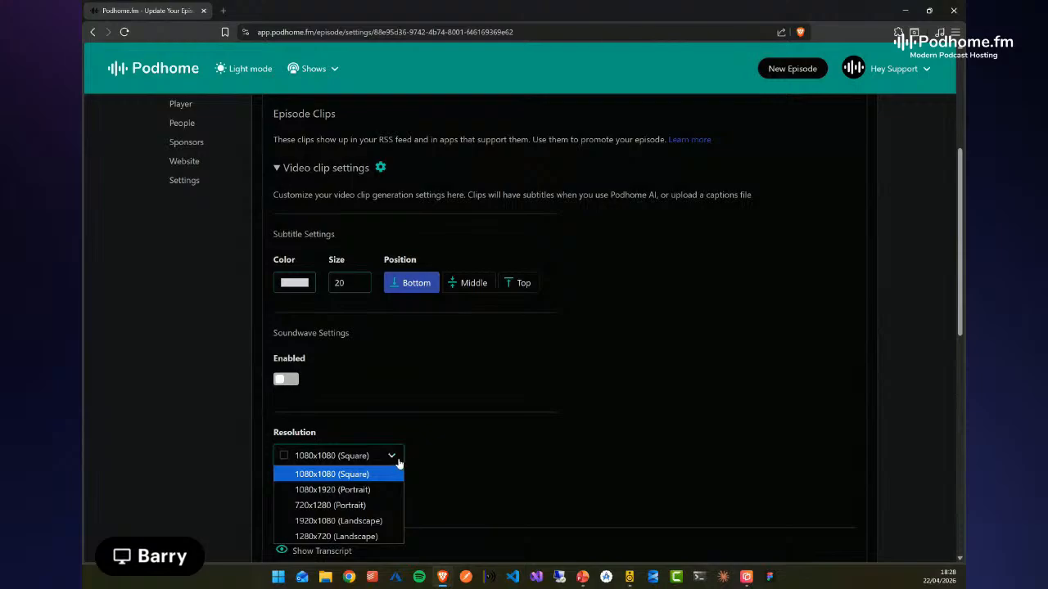
click(398, 462)
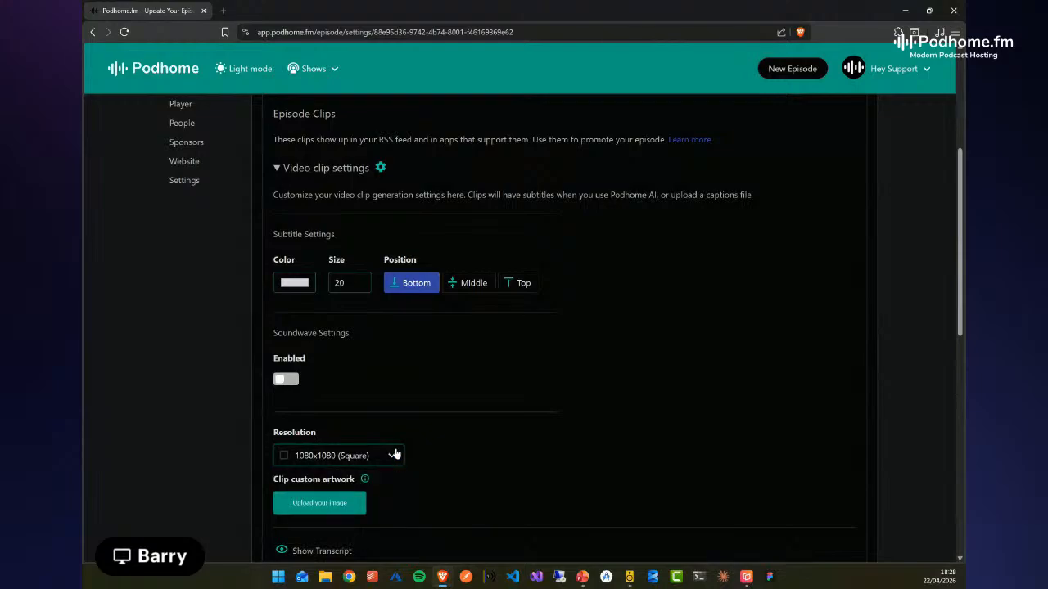
Return to the first clip, focus its duration field and check the progress of its video generation
scroll(160, 435, down, 3)
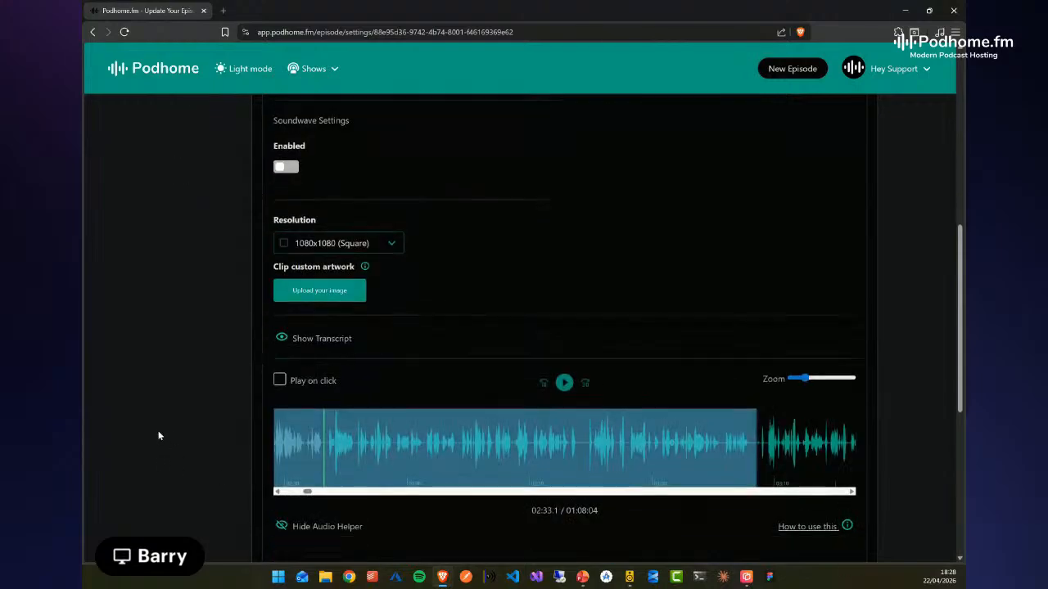
scroll(164, 437, down, 3)
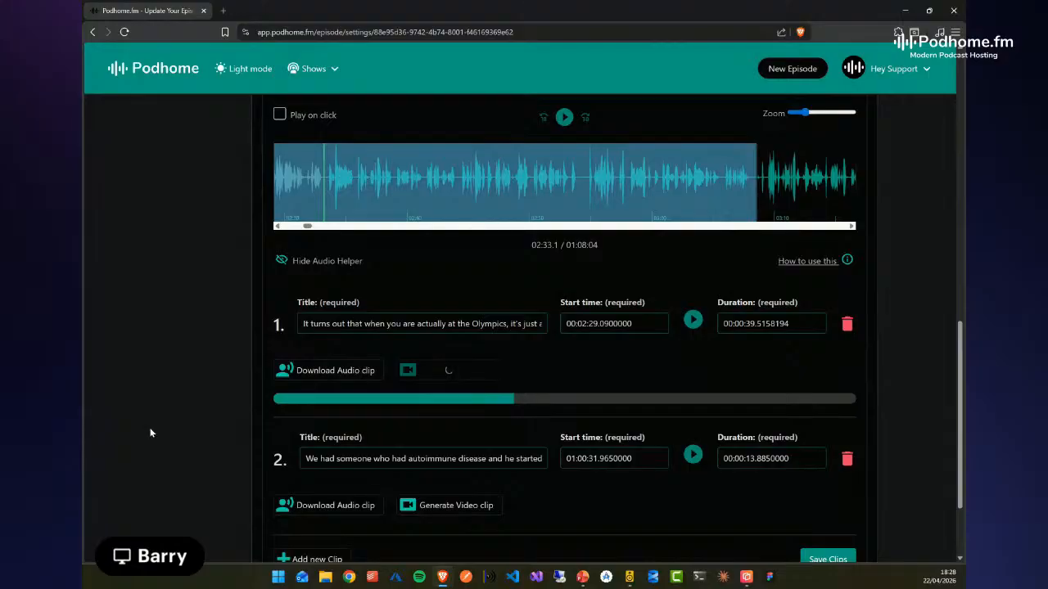
click(755, 323)
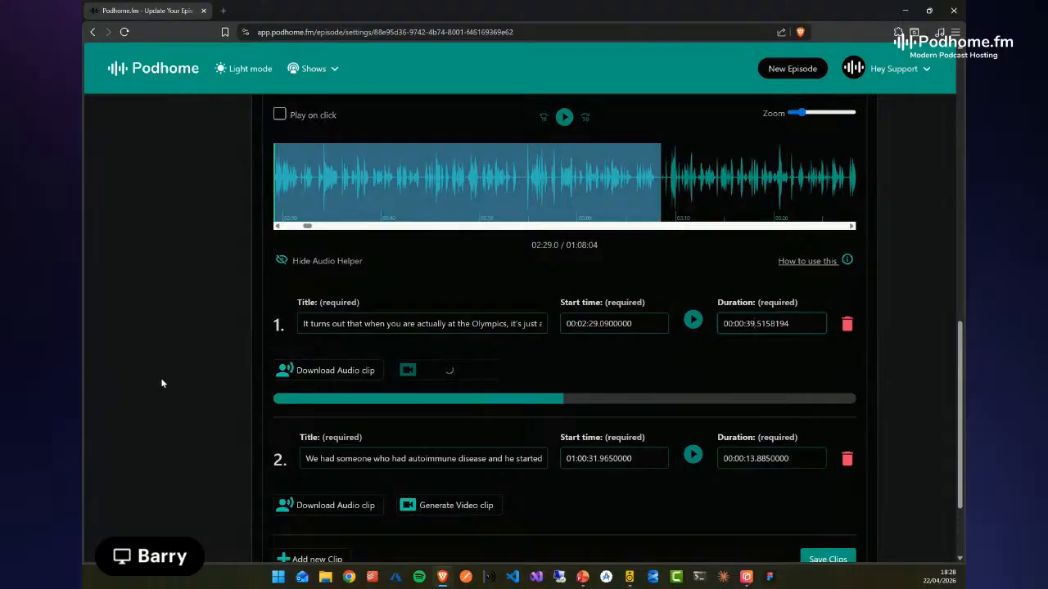
scroll(160, 384, down, 1)
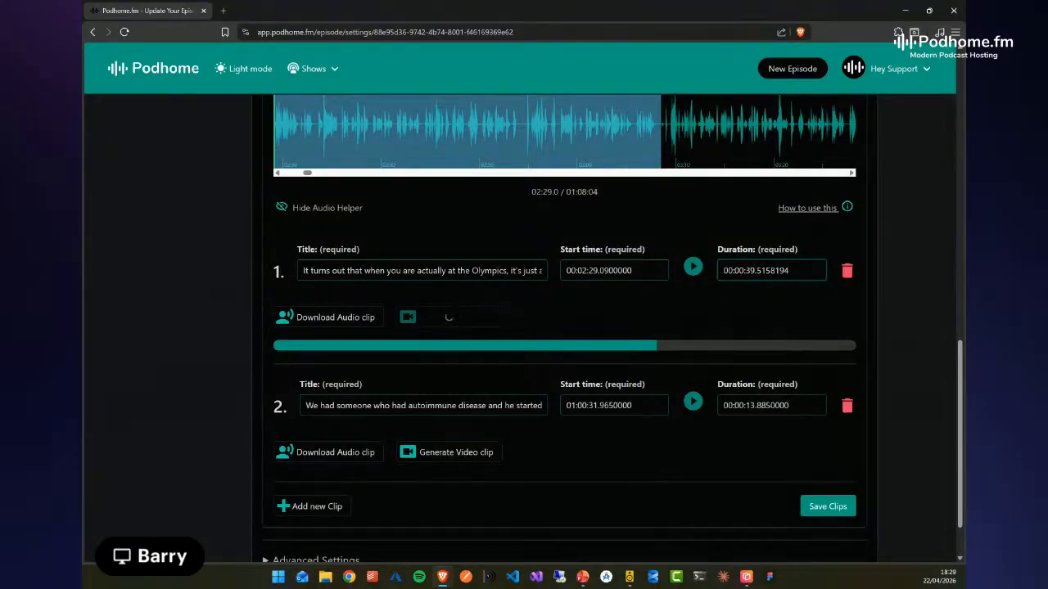
Look over the list of video clip resolutions again, close it and return to the first clip's generation progress
scroll(143, 289, up, 3)
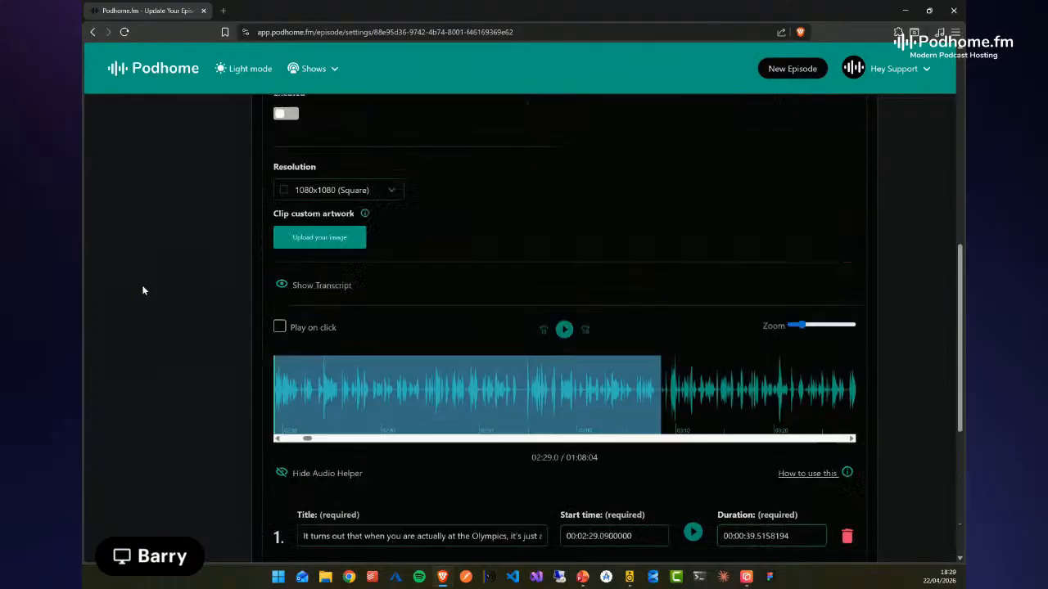
click(391, 192)
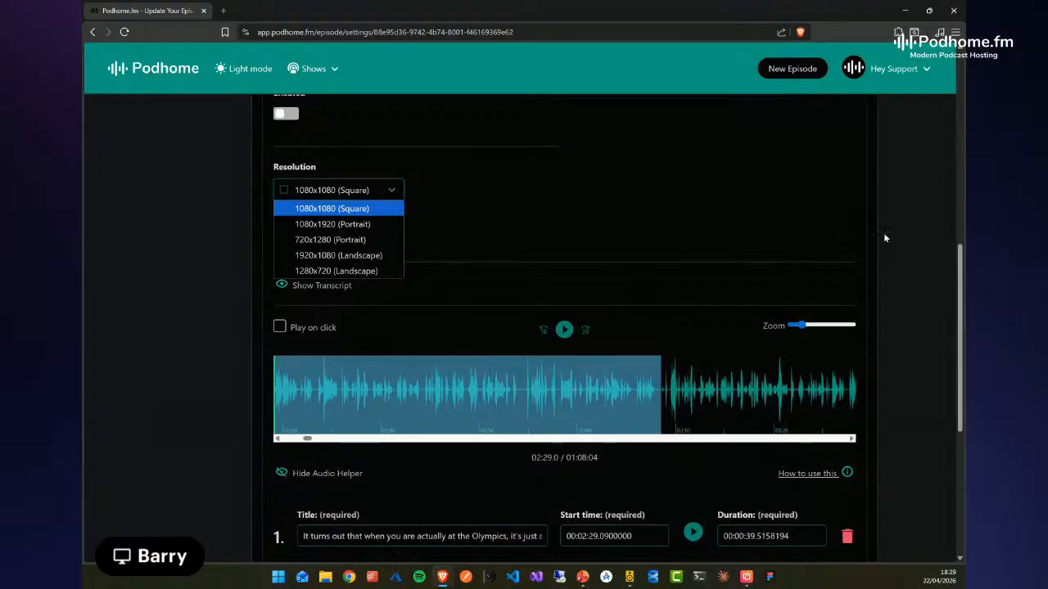
click(916, 268)
scroll(914, 279, down, 3)
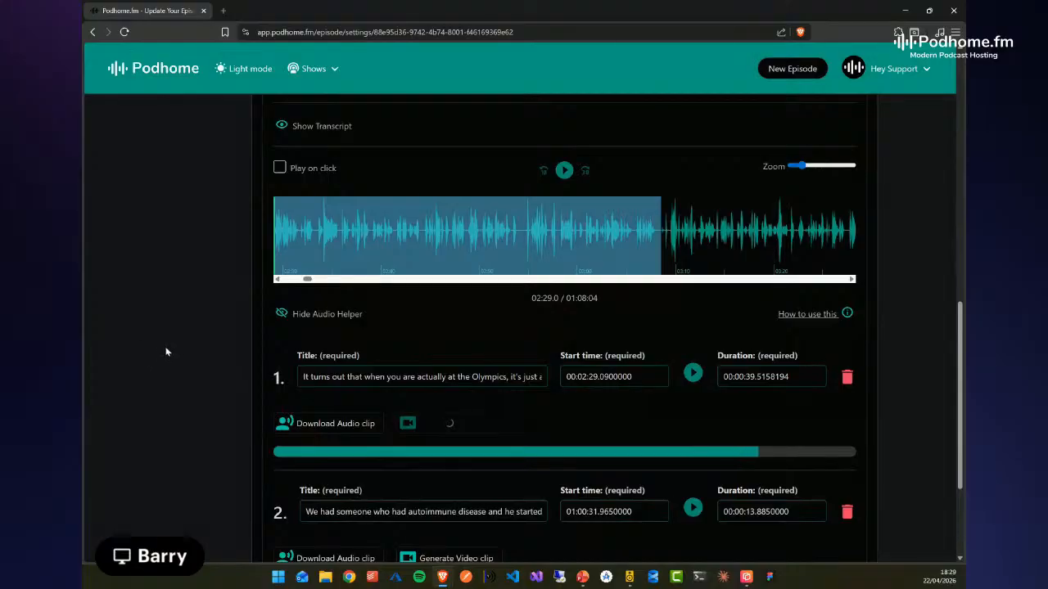
Follow the first clip's video generation and watch the generated video with its subtitles
scroll(167, 352, down, 1)
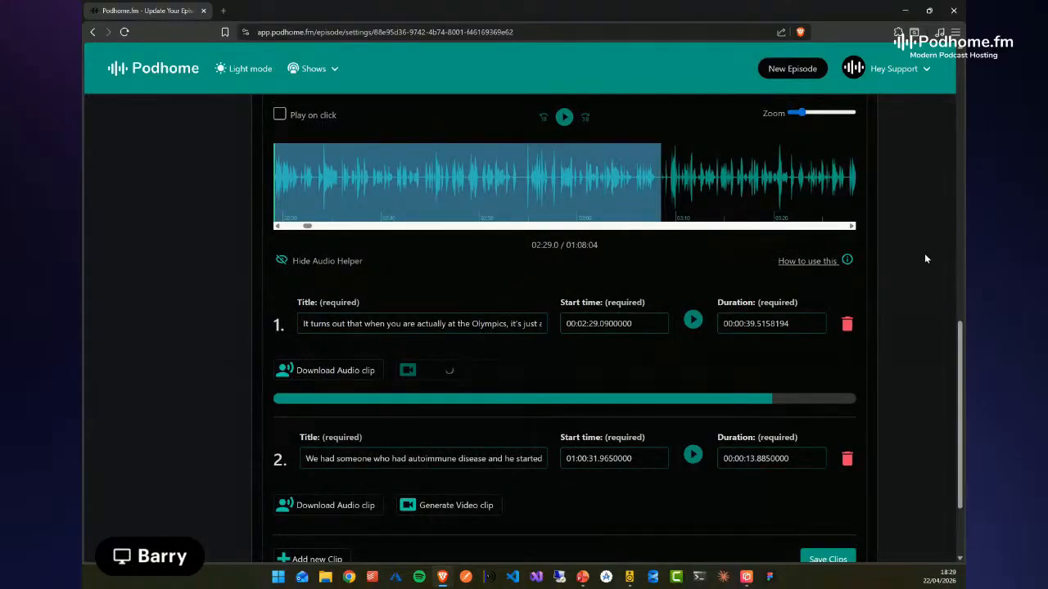
scroll(919, 256, down, 1)
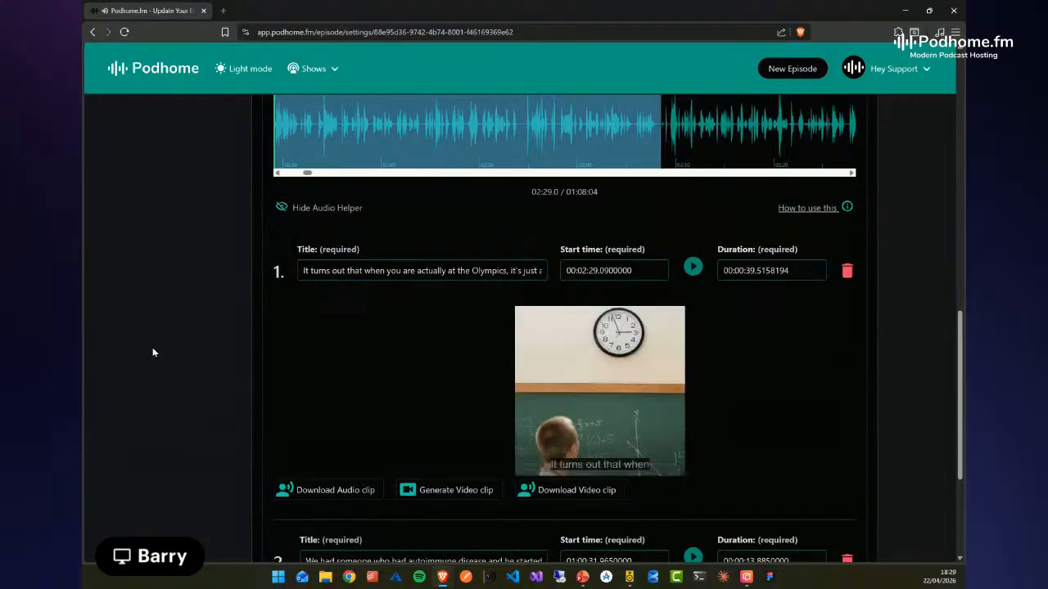
scroll(947, 424, down, 1)
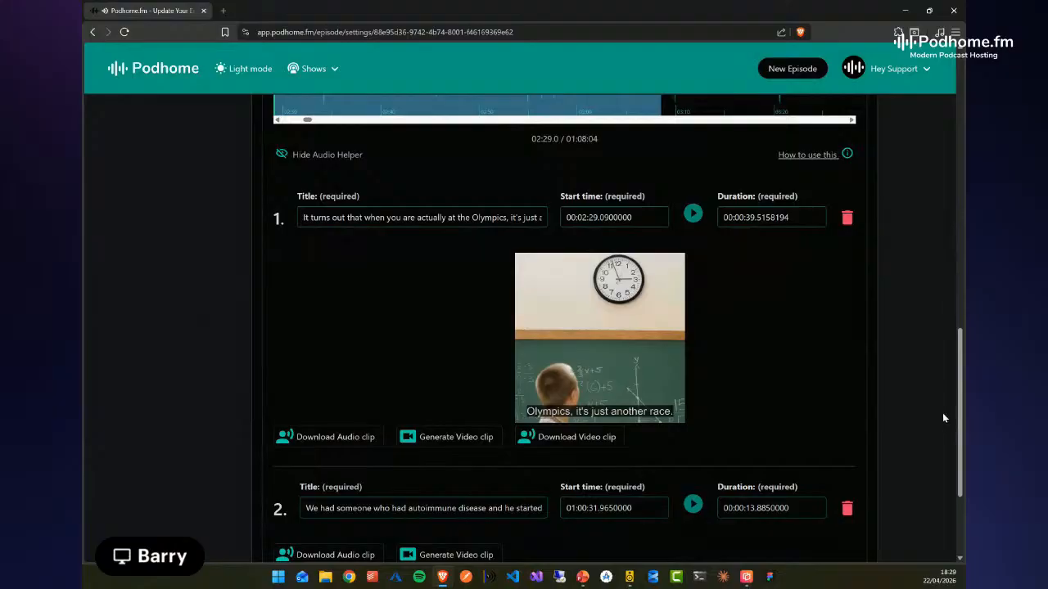
mouse_move(622, 372)
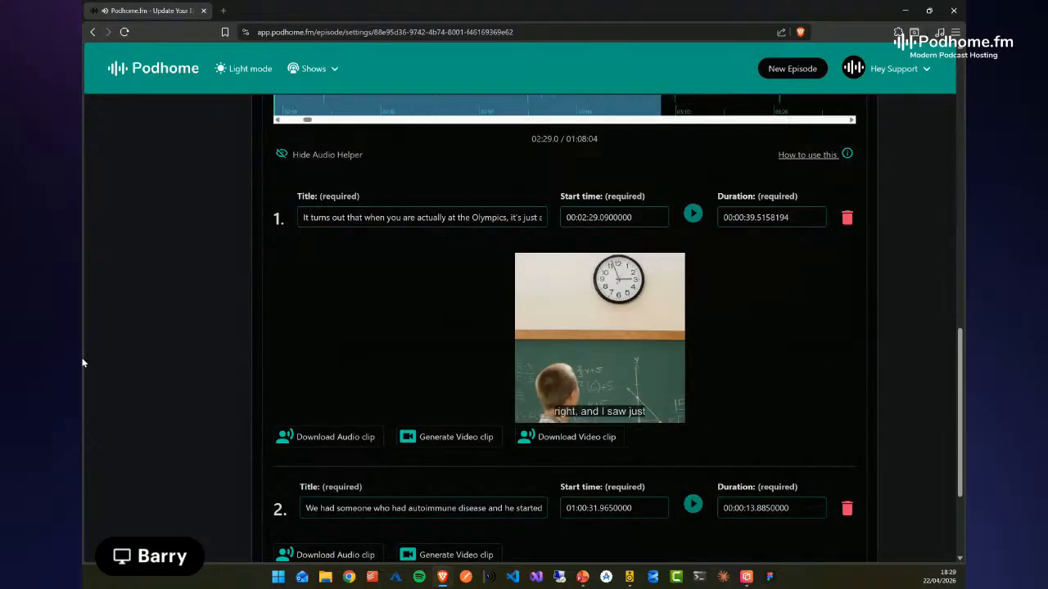
Enable the soundwave in the video clip settings and set the subtitle position to Middle
scroll(85, 357, up, 3)
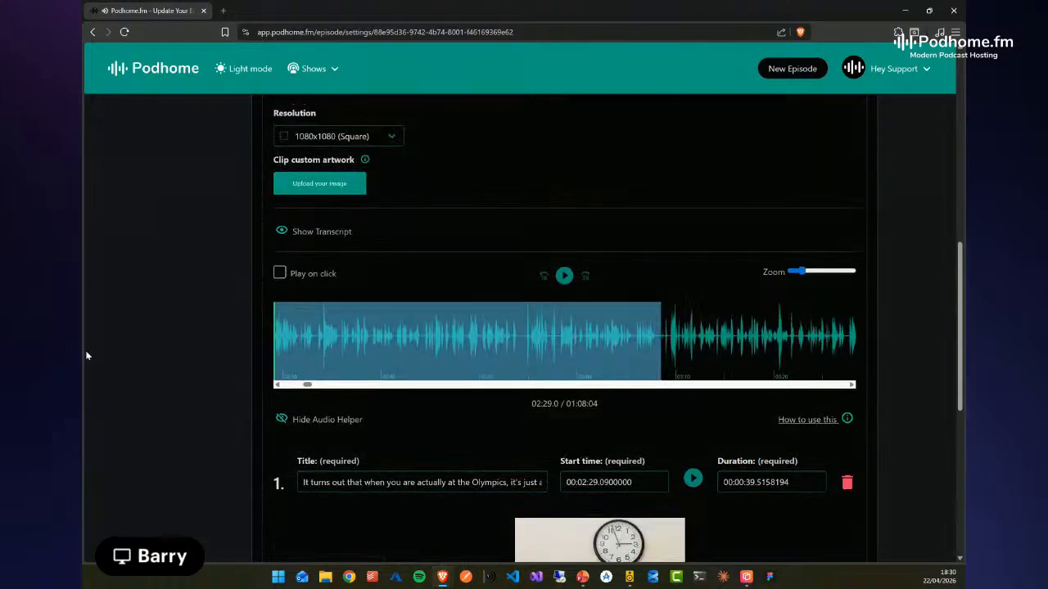
scroll(94, 350, up, 2)
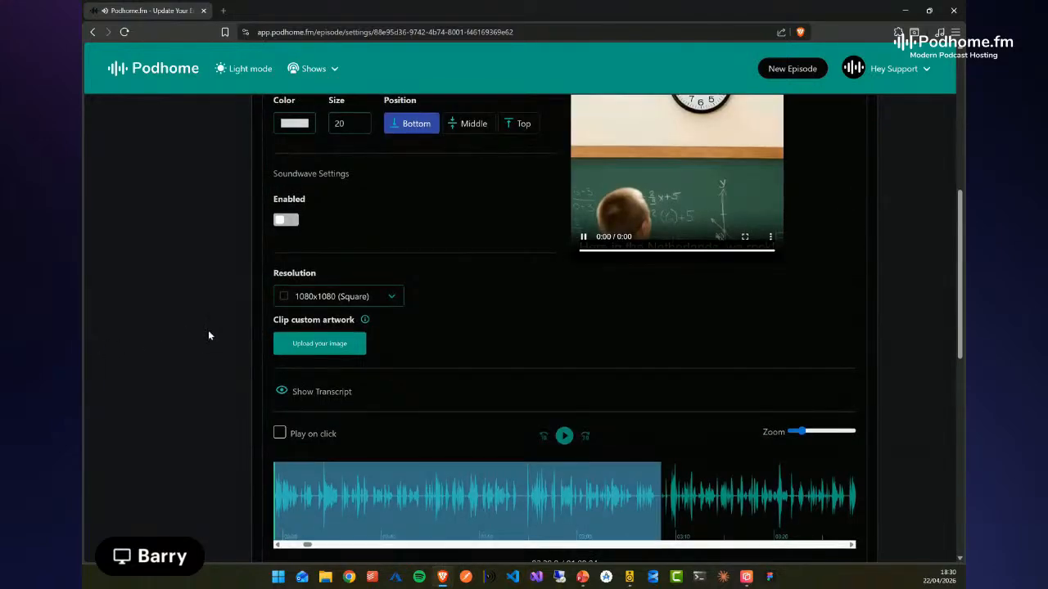
scroll(208, 330, up, 2)
click(288, 329)
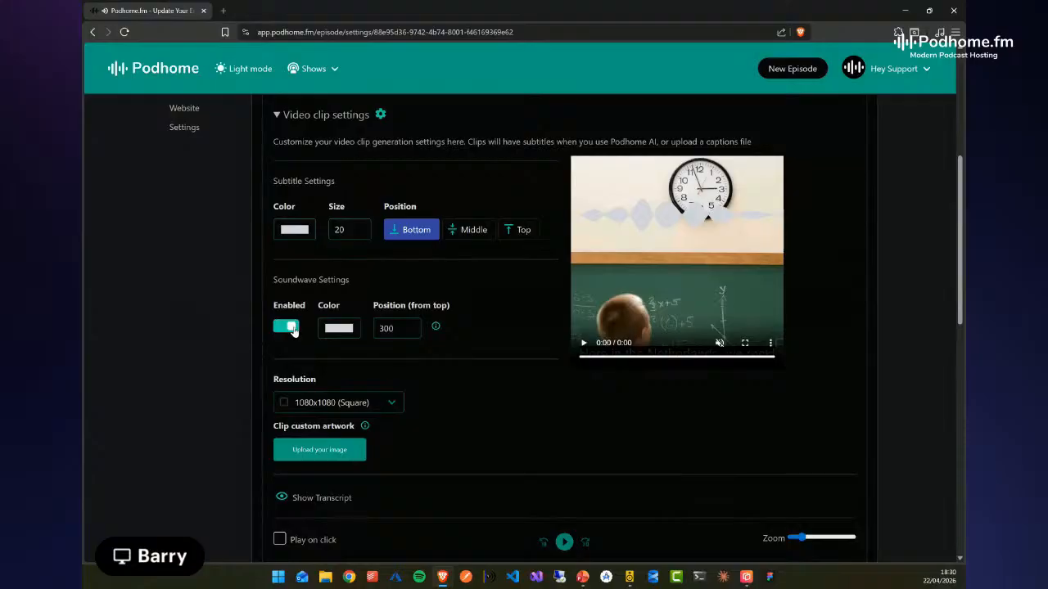
click(479, 232)
Try dark blue (RGB 13, 13, 171) as the subtitle color
click(299, 234)
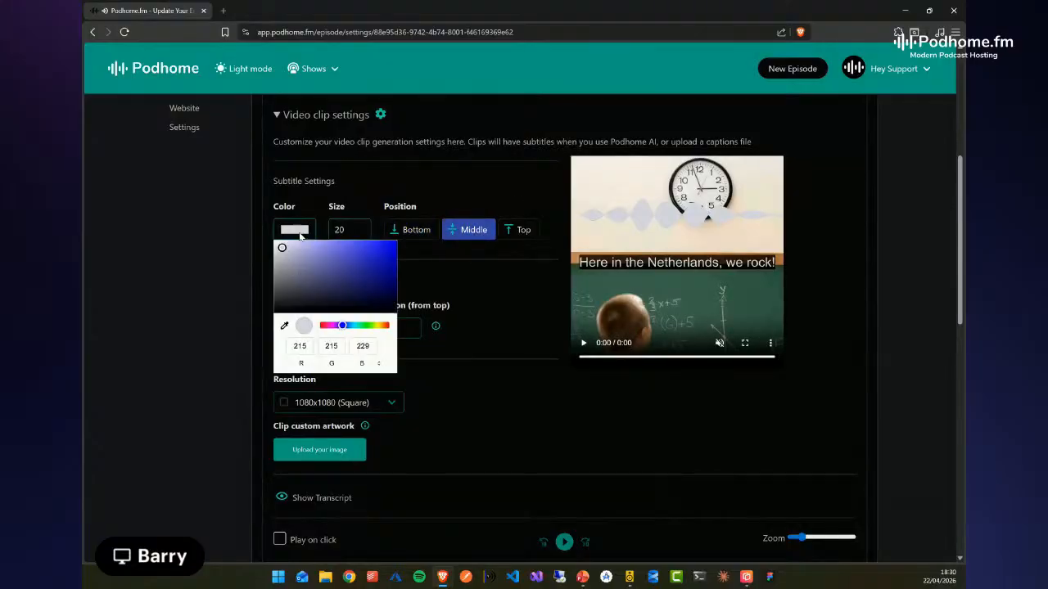
mouse_move(357, 290)
mouse_down()
mouse_move(364, 275)
mouse_move(389, 271)
mouse_up()
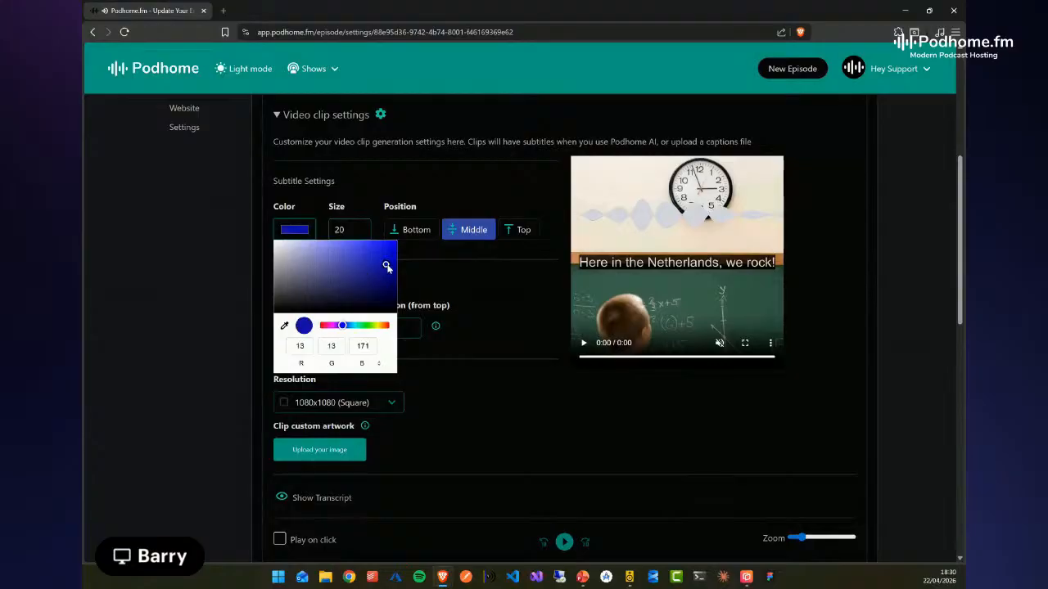
click(487, 293)
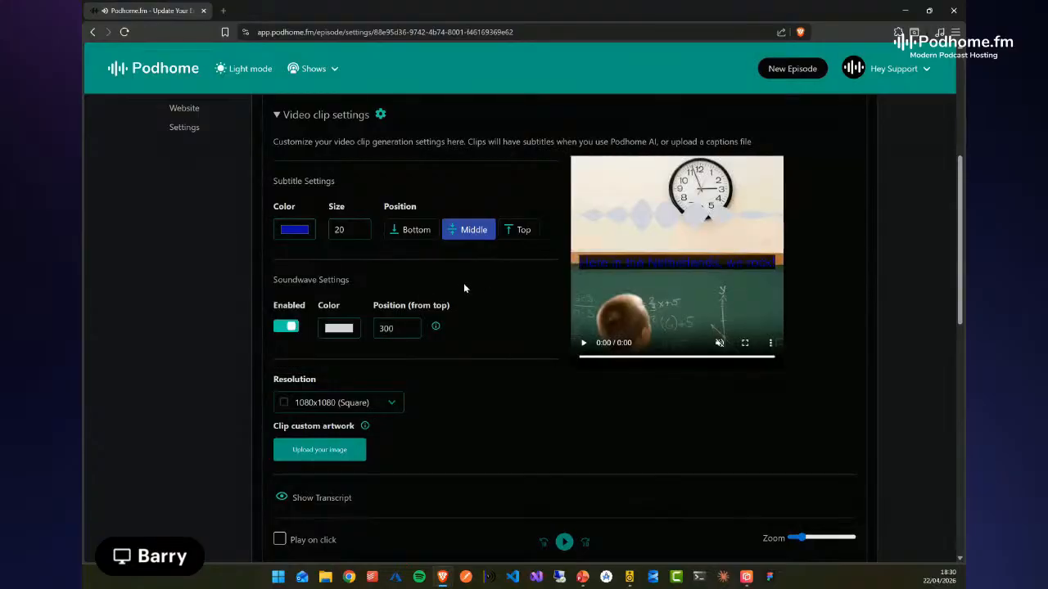
Set the subtitle color to near-white
click(298, 235)
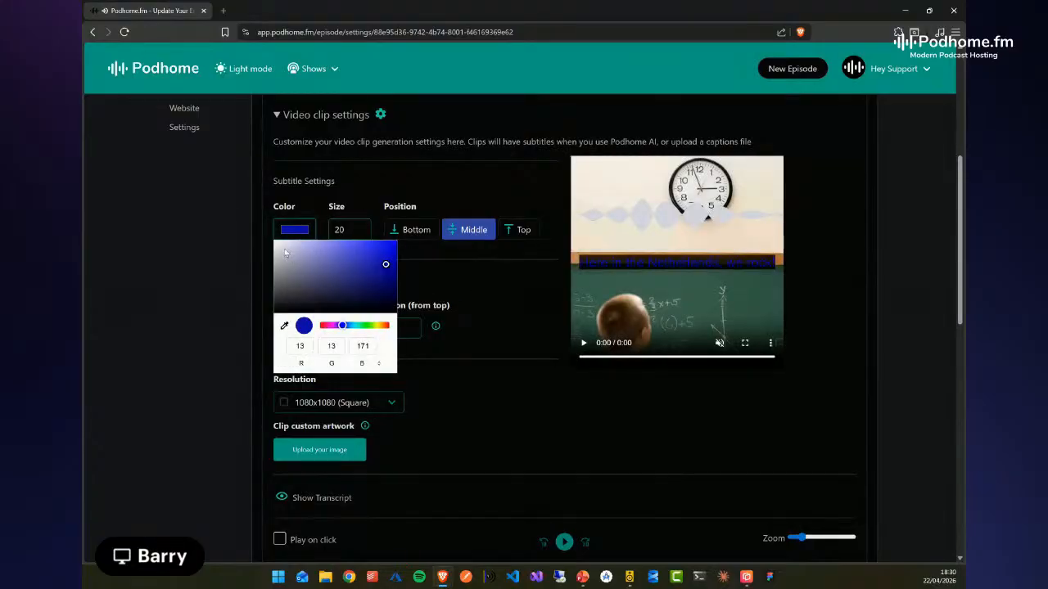
click(283, 243)
click(474, 287)
Set the soundwave color to dark blue
click(332, 330)
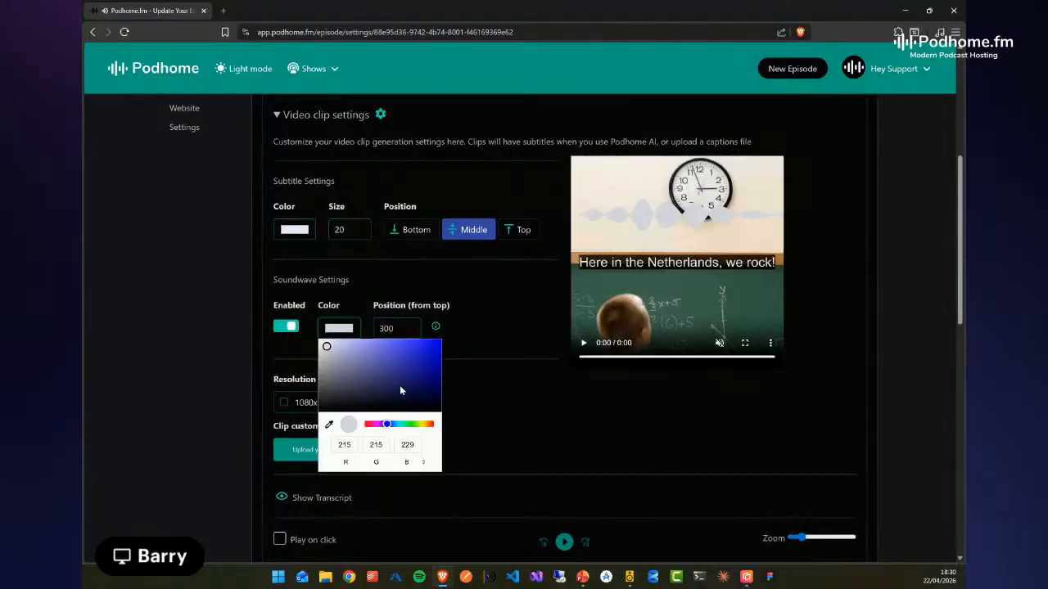
click(416, 375)
click(508, 310)
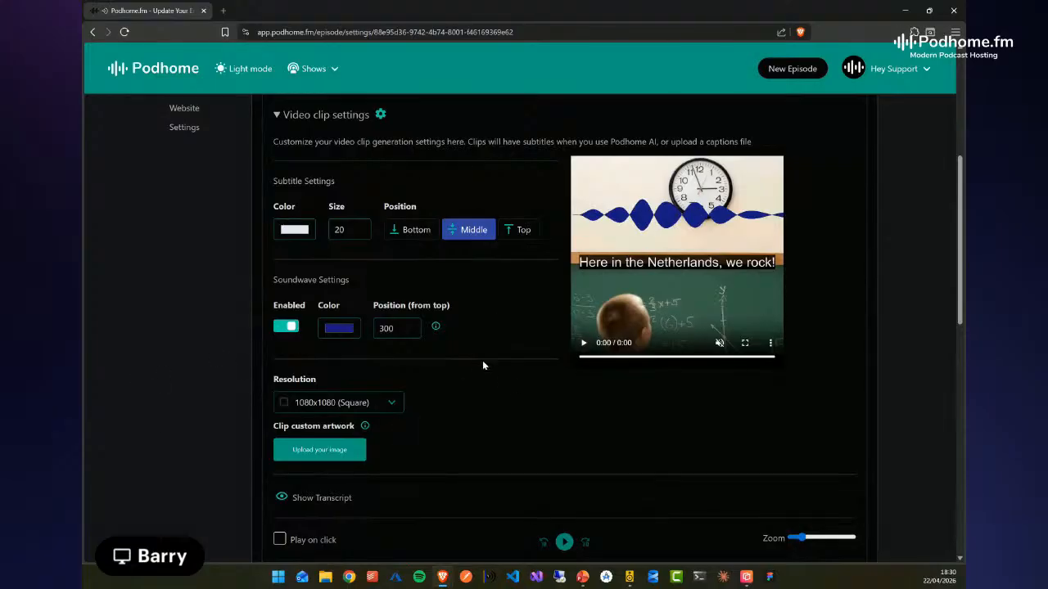
In the episode details, insert the chapters dynamic text on a new line at the end of the description
scroll(485, 365, down, 1)
scroll(181, 394, up, 3)
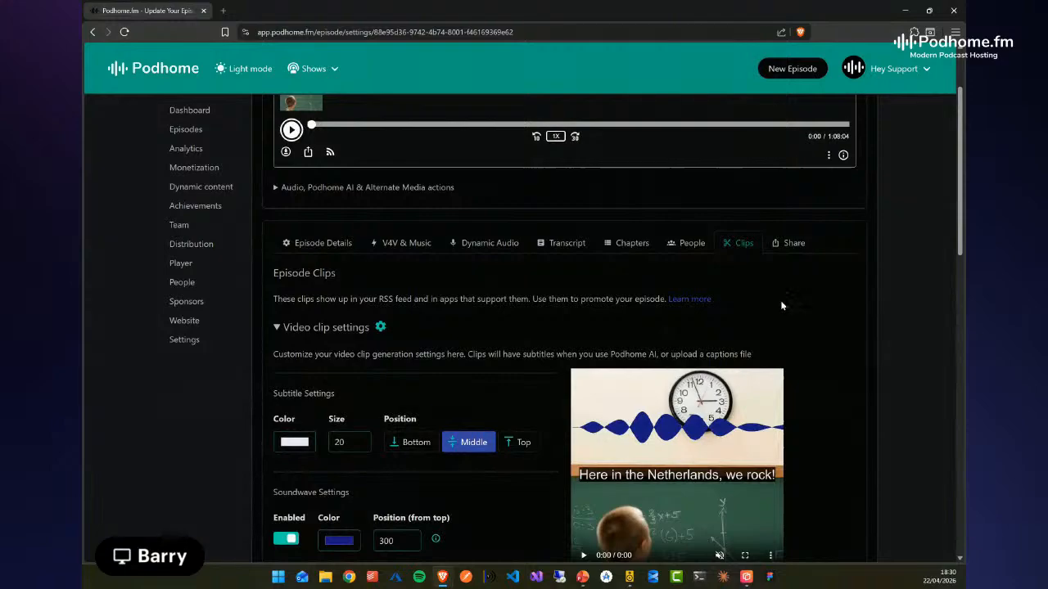
click(321, 243)
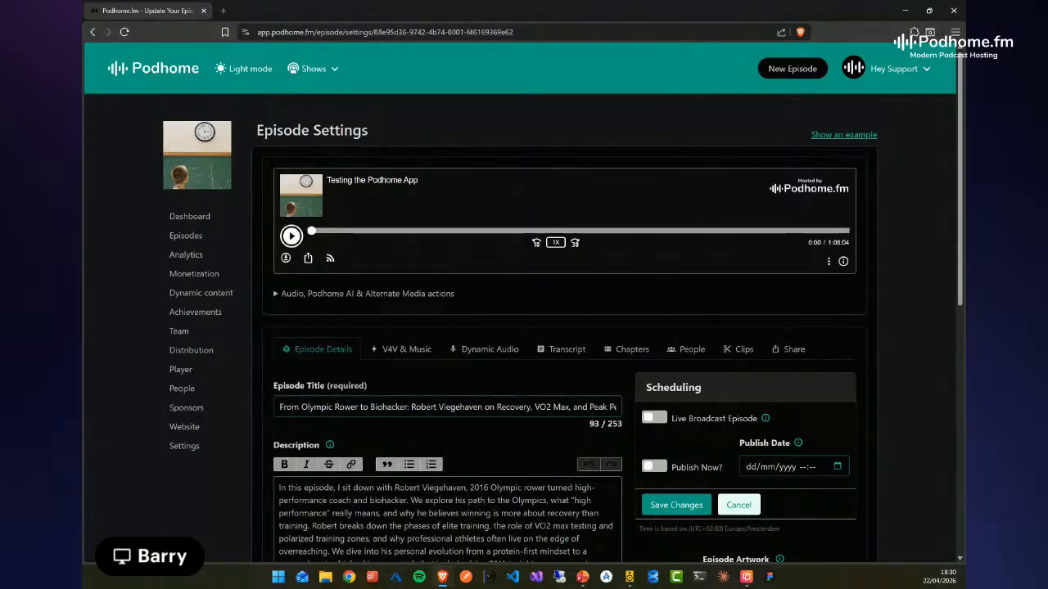
scroll(191, 505, down, 2)
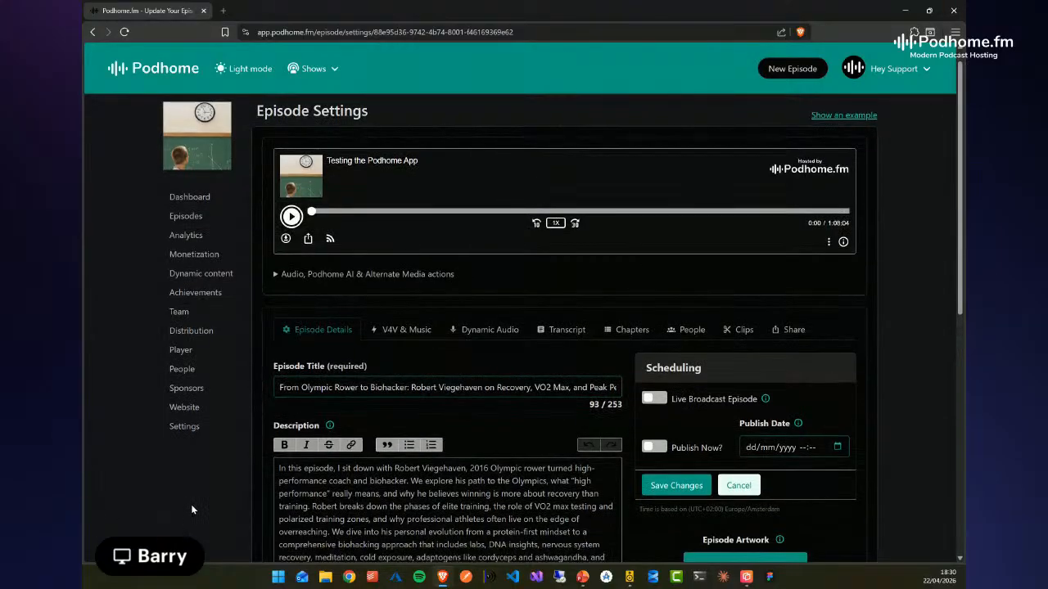
click(506, 431)
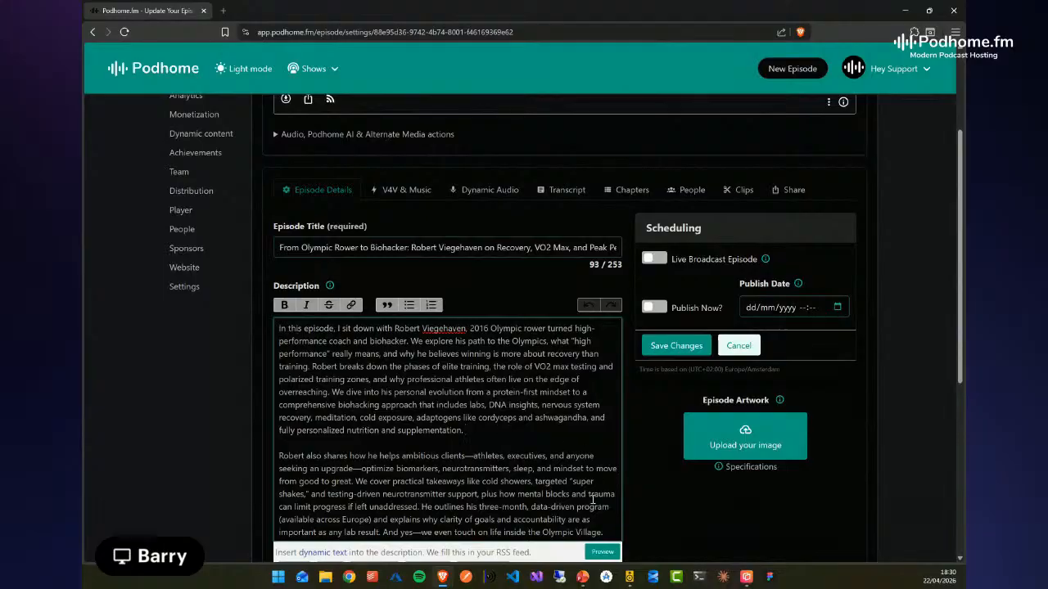
click(607, 532)
key(Return)
key(Return)
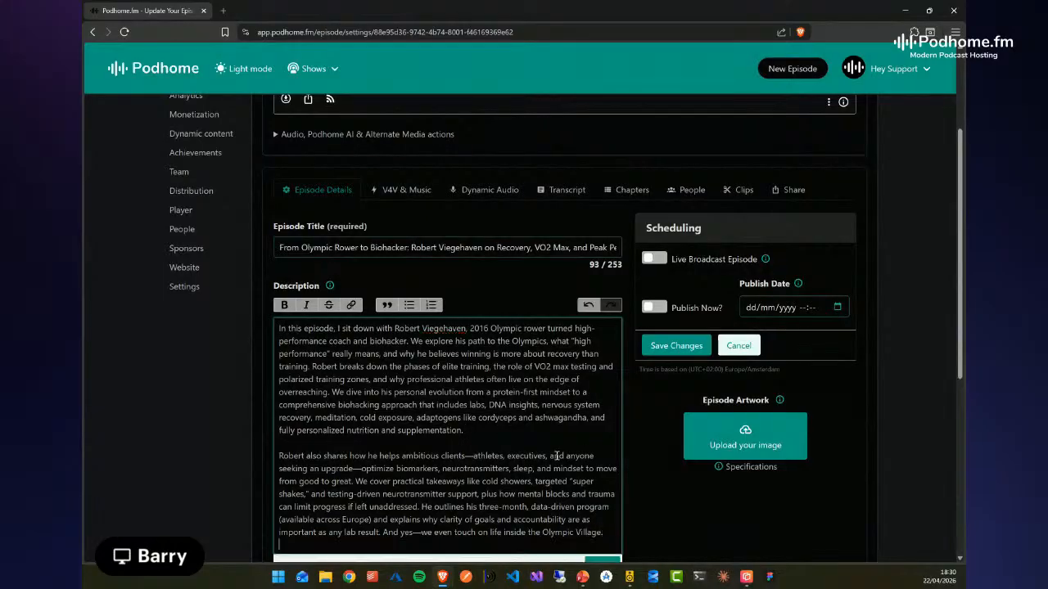
scroll(425, 453, down, 2)
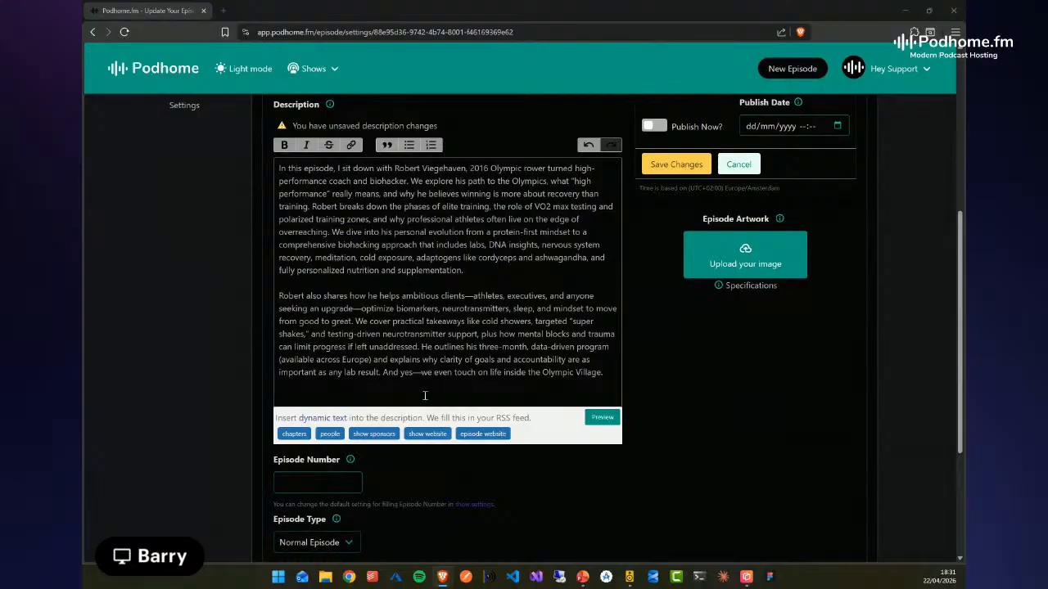
click(305, 397)
click(296, 435)
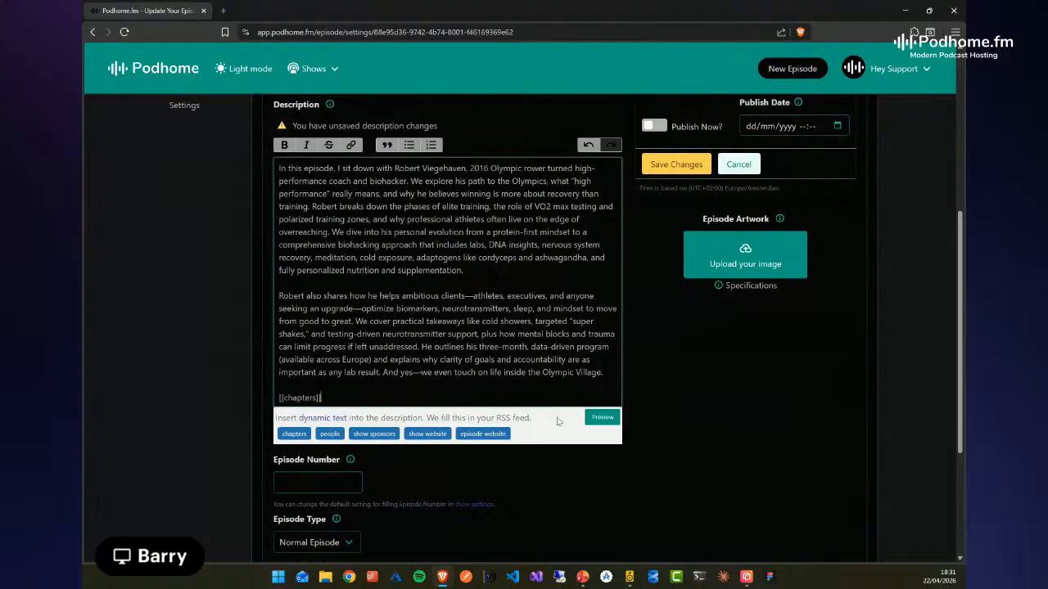
Preview the episode description through to its last chapter, close the preview and save the episode changes
click(605, 418)
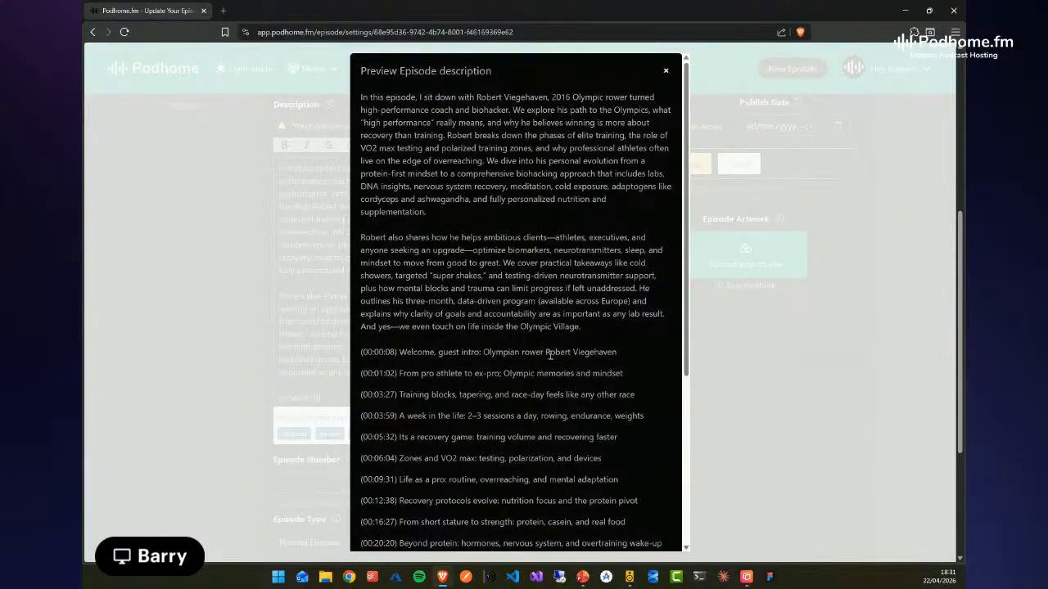
scroll(549, 353, down, 3)
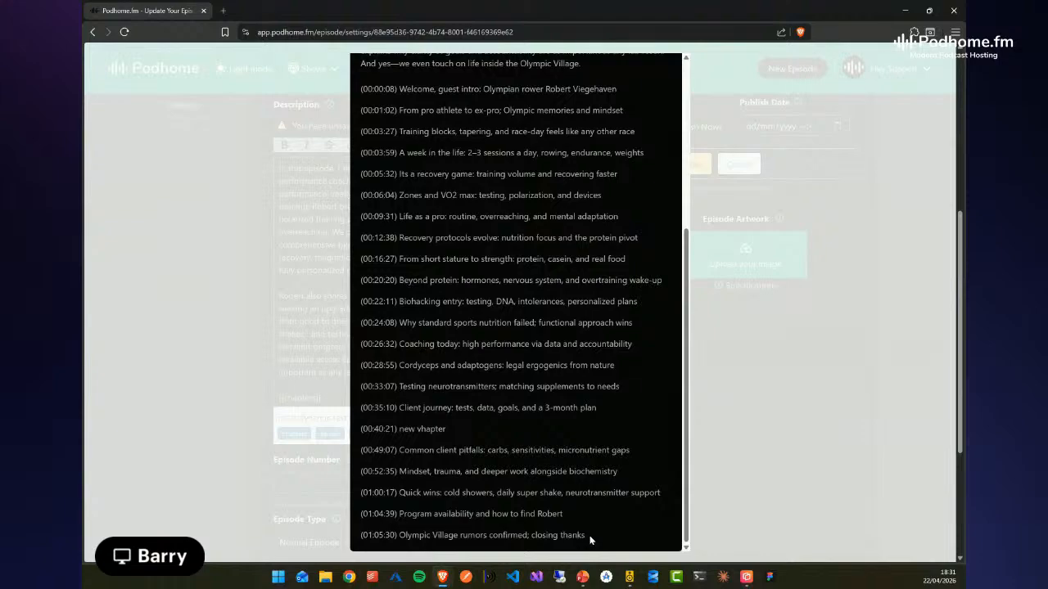
drag(589, 538, 363, 386)
click(479, 325)
scroll(479, 325, up, 3)
scroll(479, 322, up, 3)
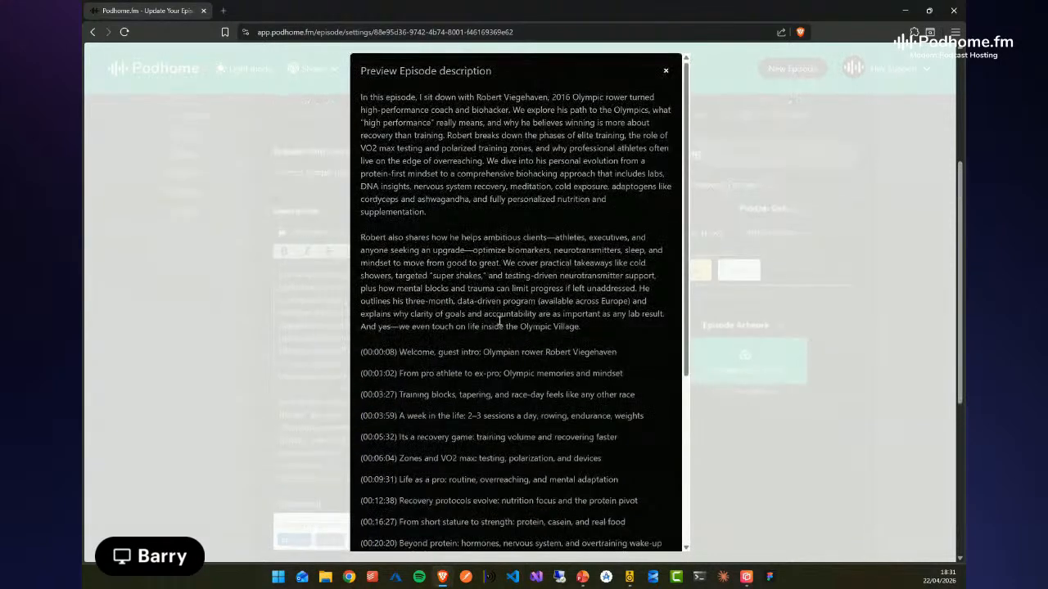
click(667, 74)
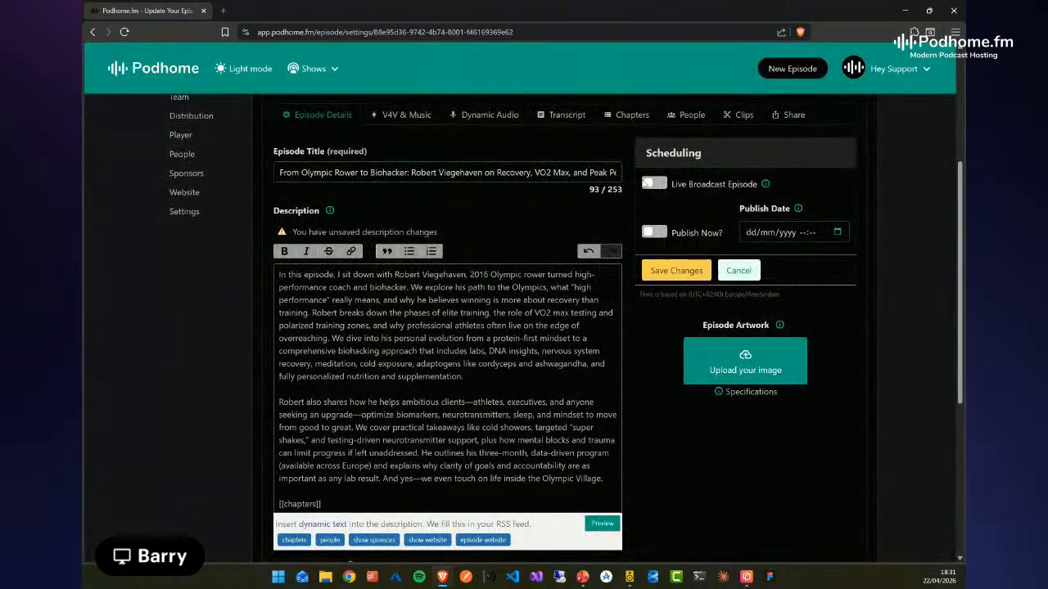
click(392, 485)
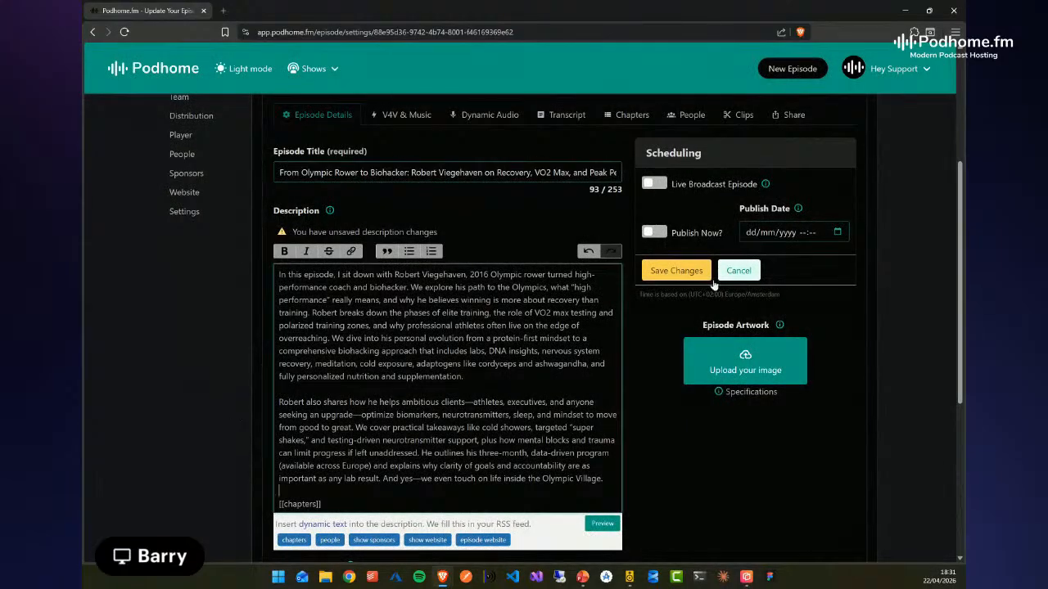
click(669, 270)
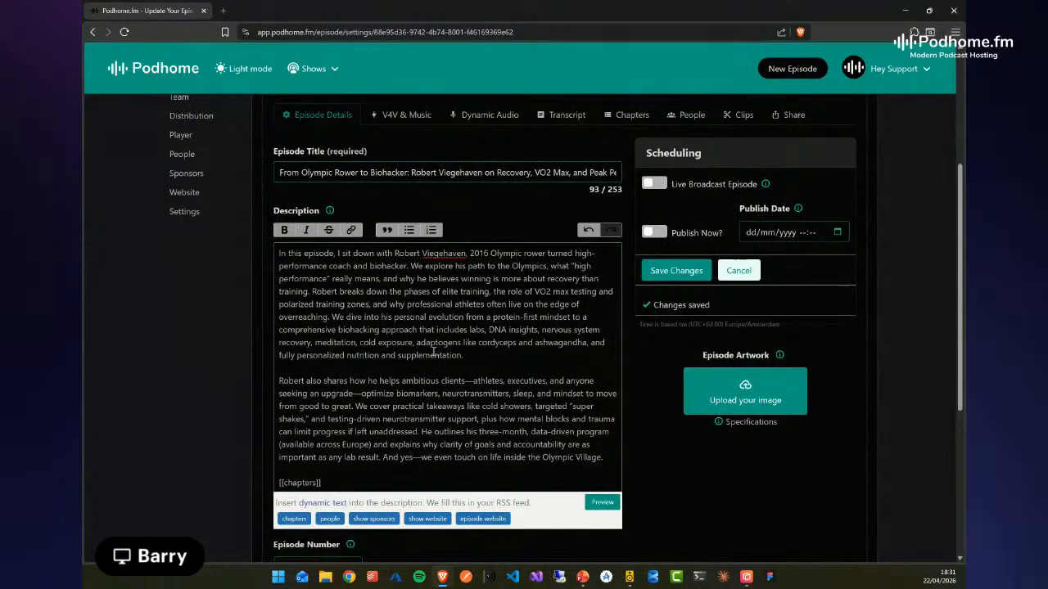
Open the show's dynamic content and add a new dynamic text
scroll(271, 345, up, 3)
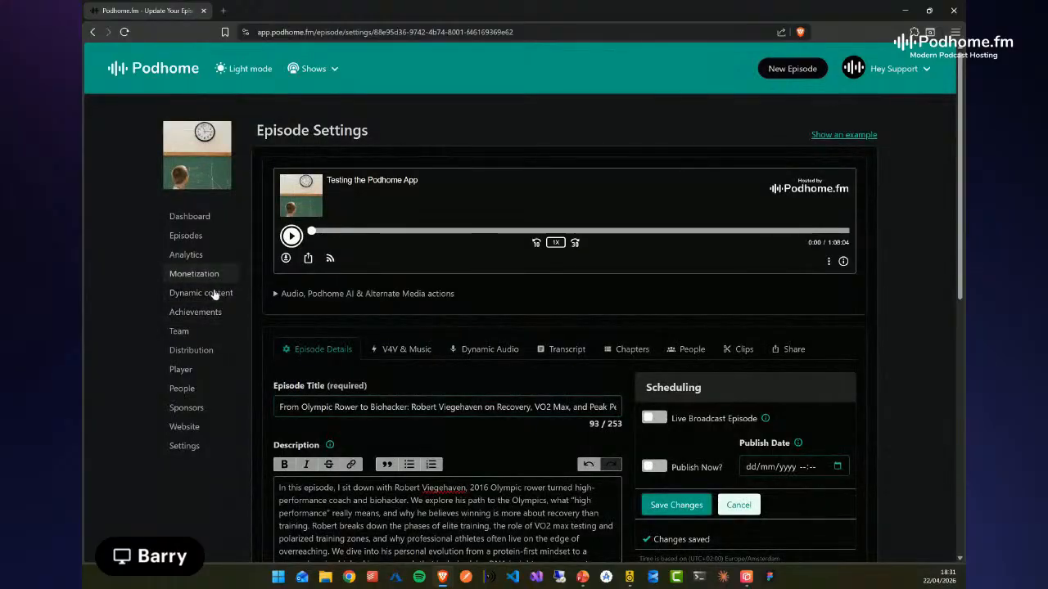
click(211, 293)
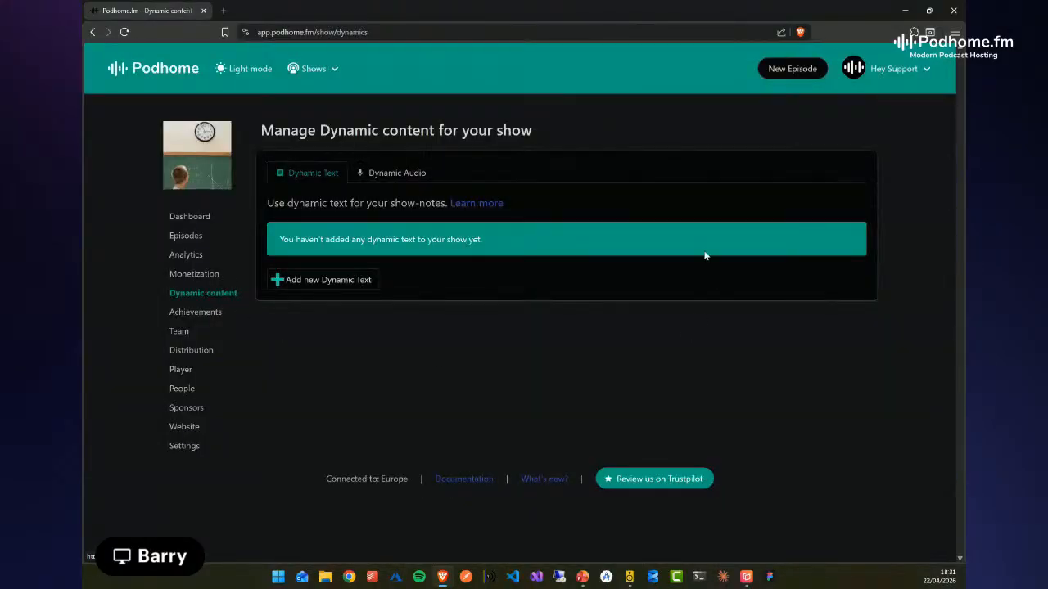
click(319, 280)
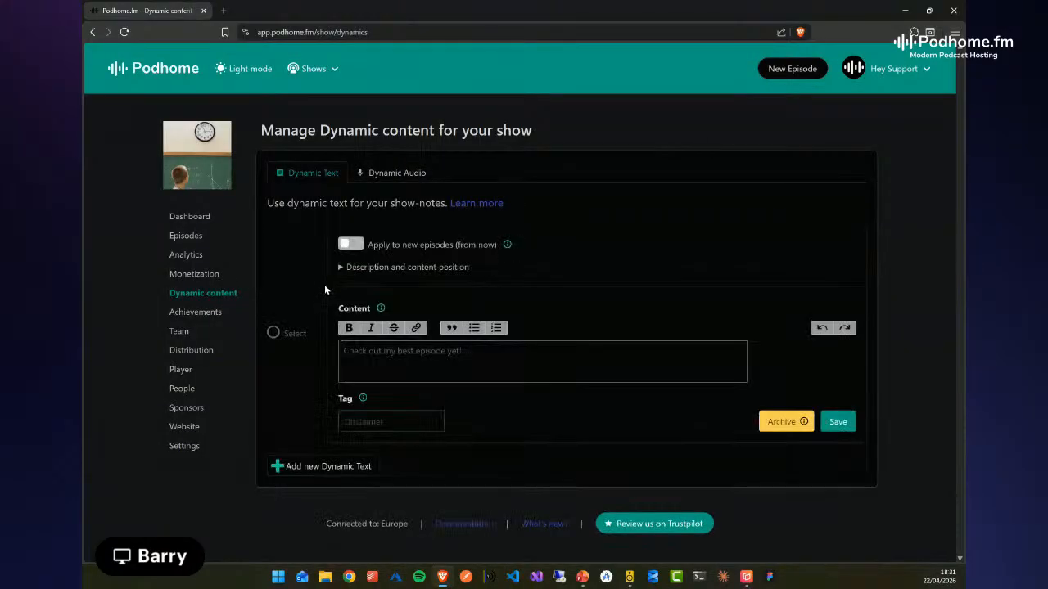
Fill the dynamic text's content with the separate lines "my links", "social1", "social2" and "instagram"
click(432, 364)
text(my links)
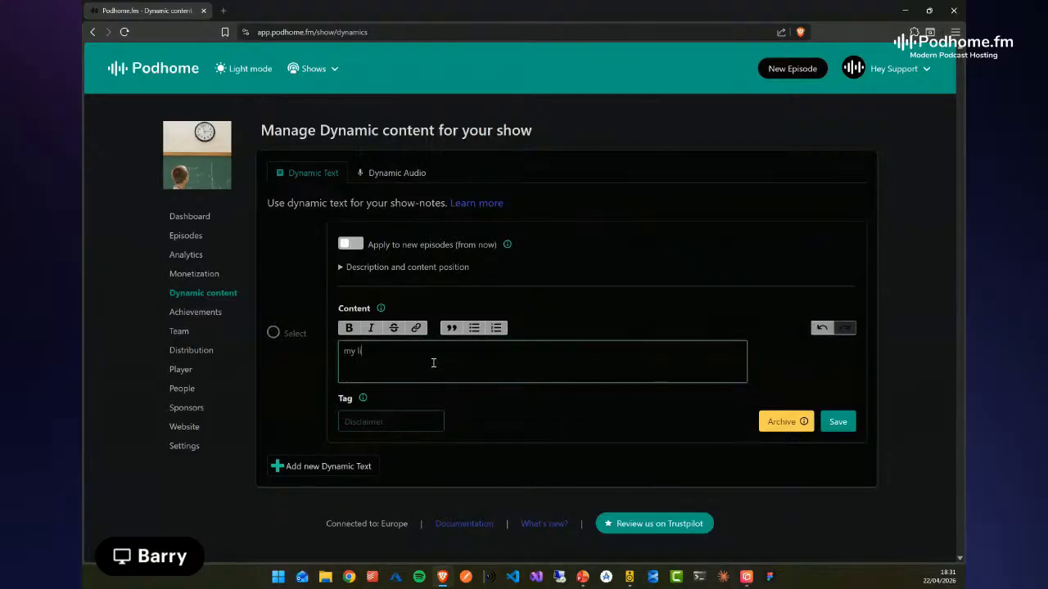
key(Return)
key(Return)
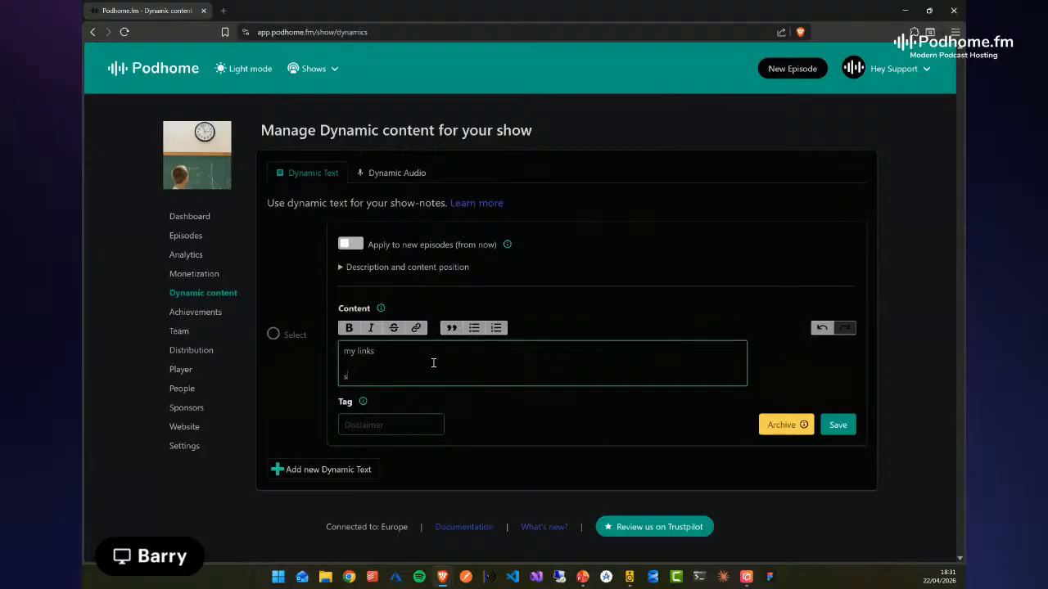
text(social1)
key(Return)
text(soc)
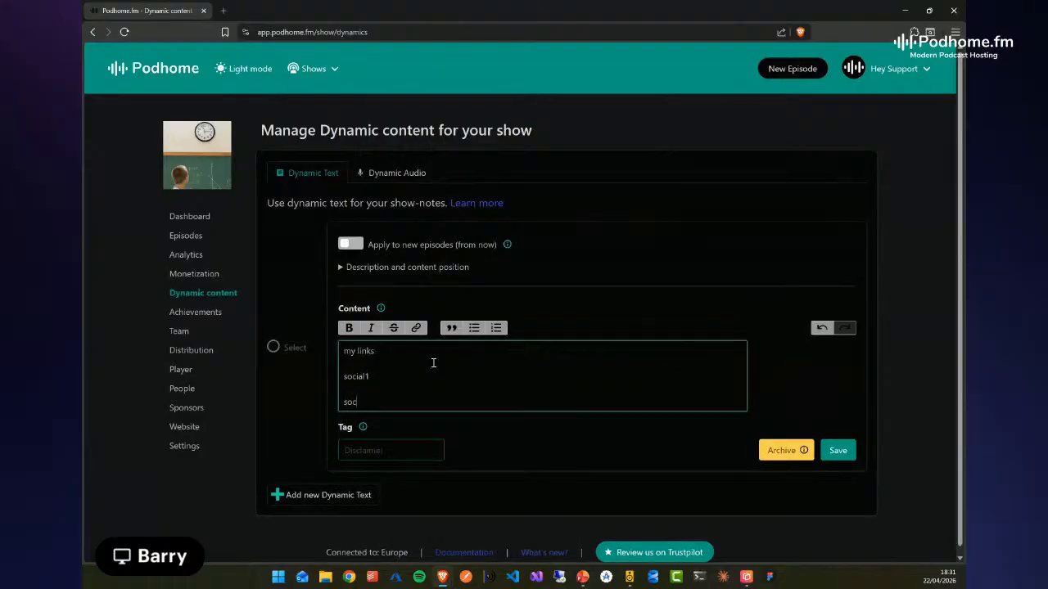
text(ial2)
key(Return)
text(in)
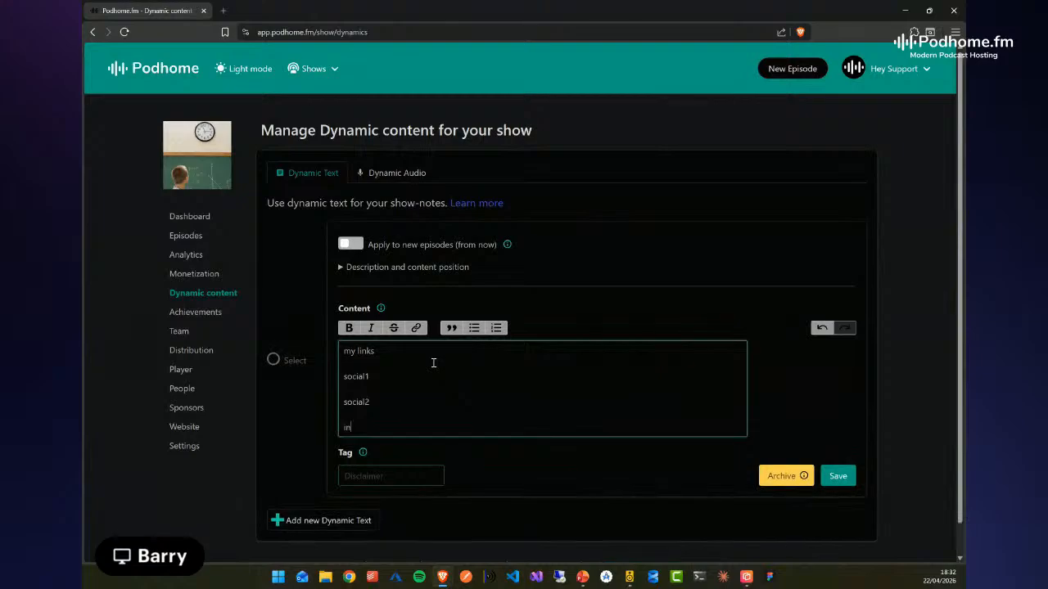
text(stagram)
key(Return)
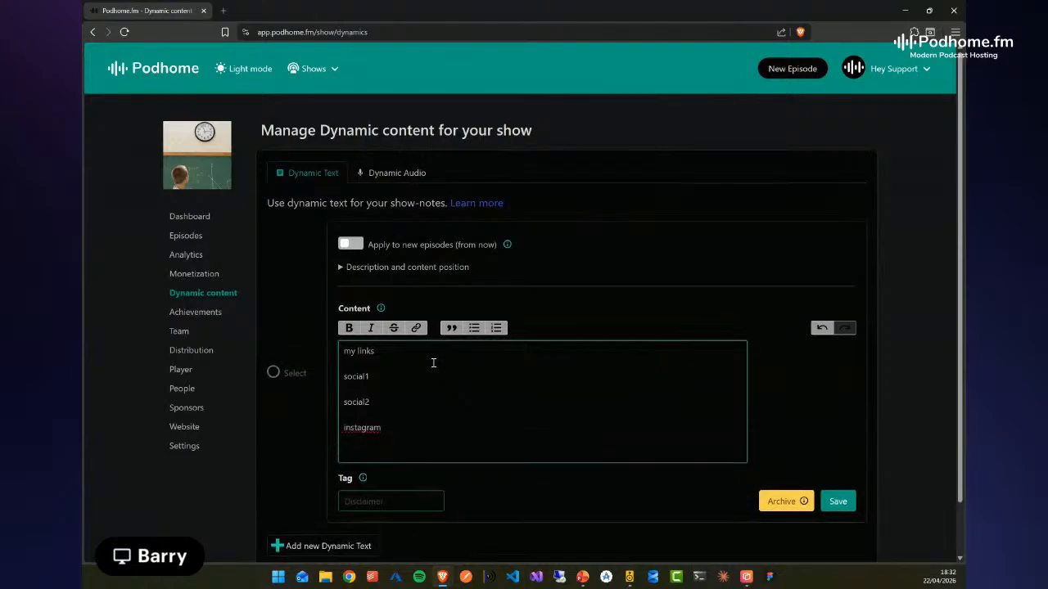
drag(395, 429, 326, 430)
key(ctrl+k)
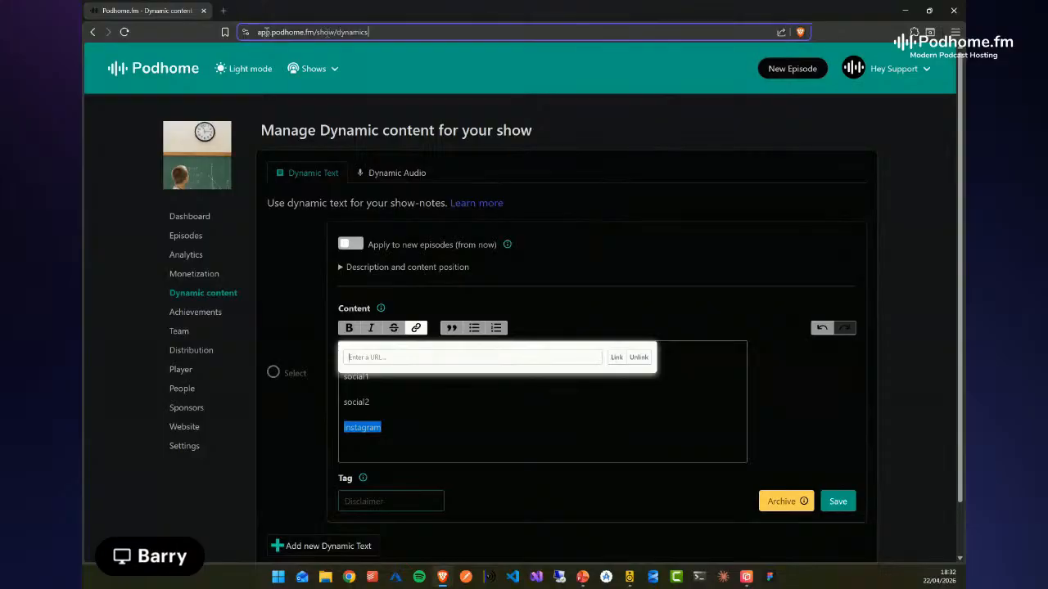
click(382, 32)
key(ctrl+c)
click(466, 355)
key(ctrl+v)
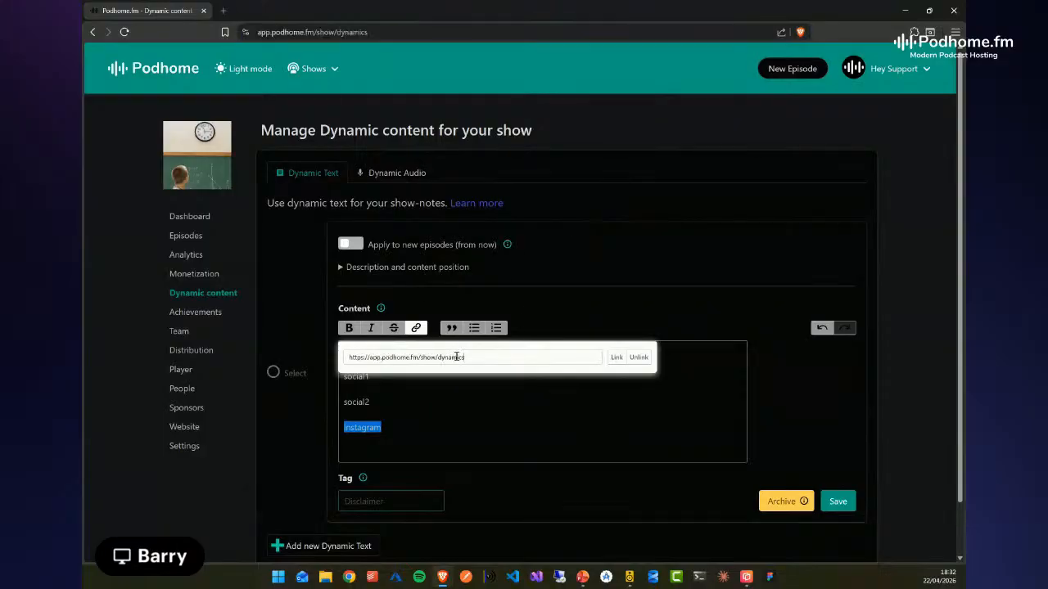
click(616, 357)
click(565, 405)
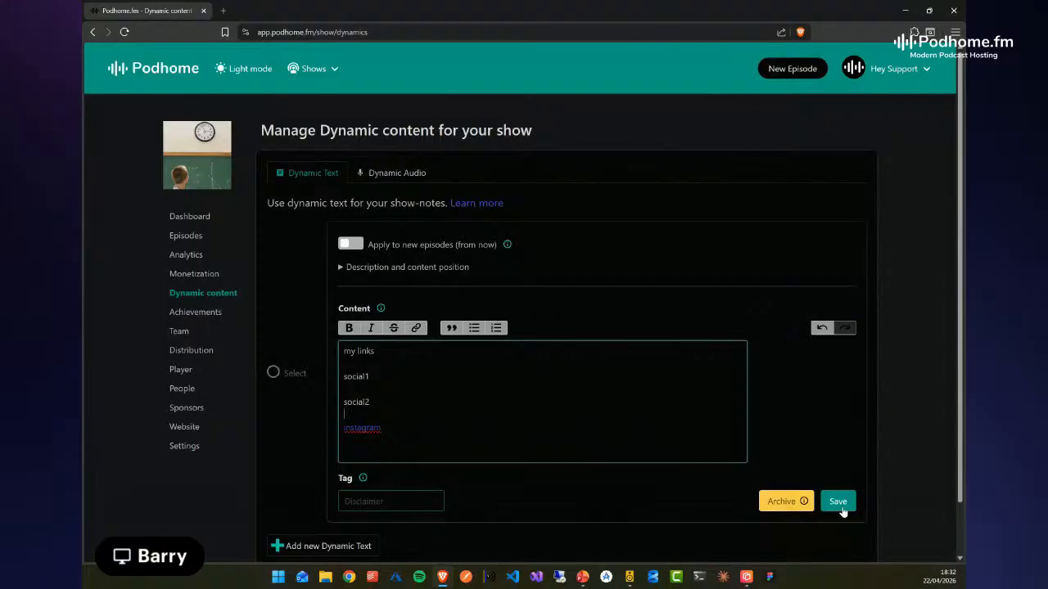
Set the dynamic text's tag to "mylink" and save the dynamic text
click(397, 502)
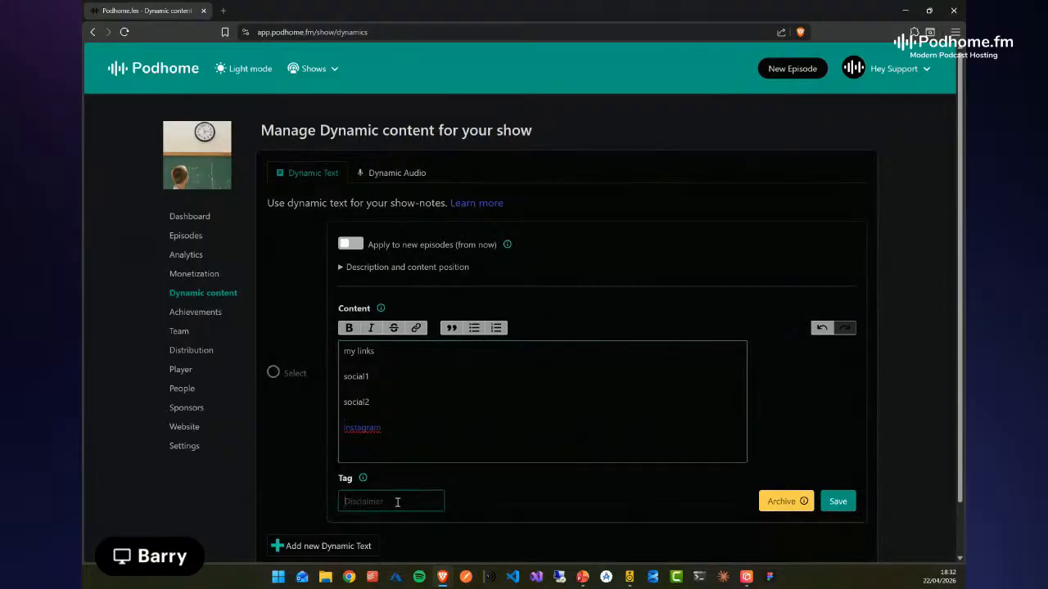
text(link)
key(Home)
text(my)
click(844, 509)
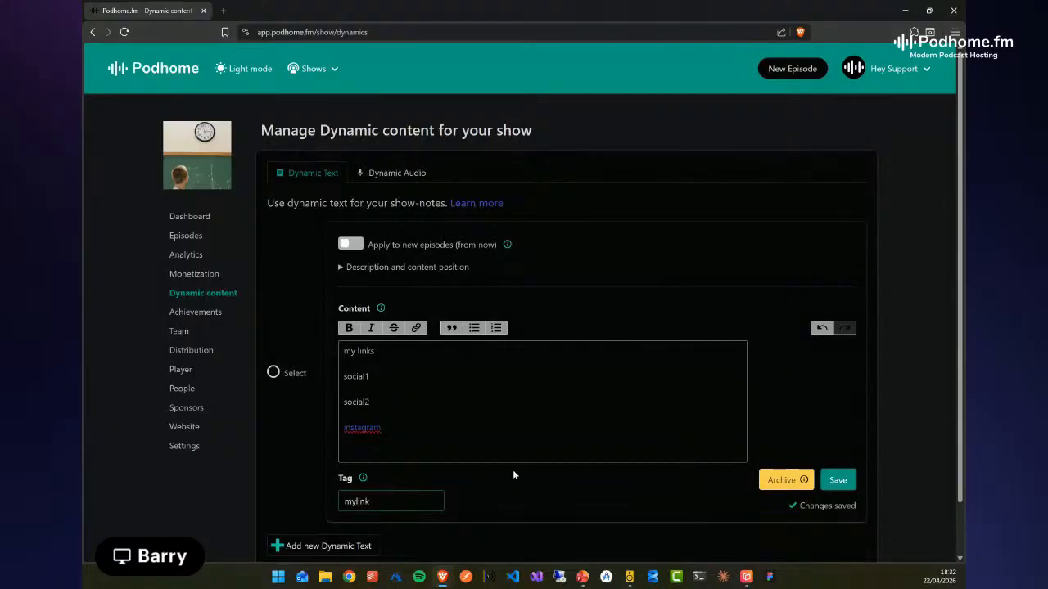
Try applying the dynamic text to new episodes, look over its description, date and content position settings, and turn the option off again
click(360, 246)
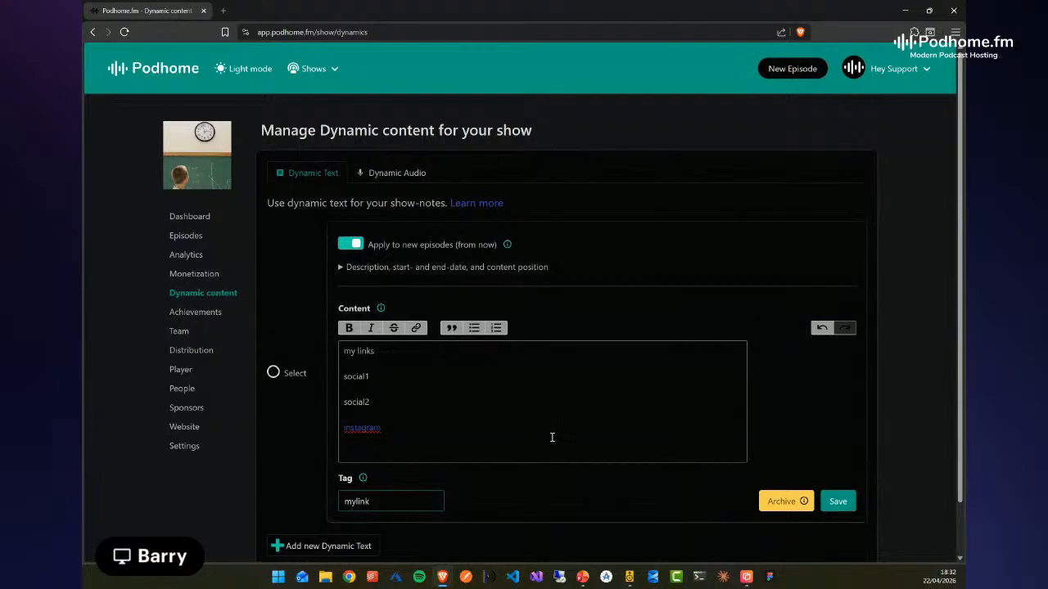
click(340, 266)
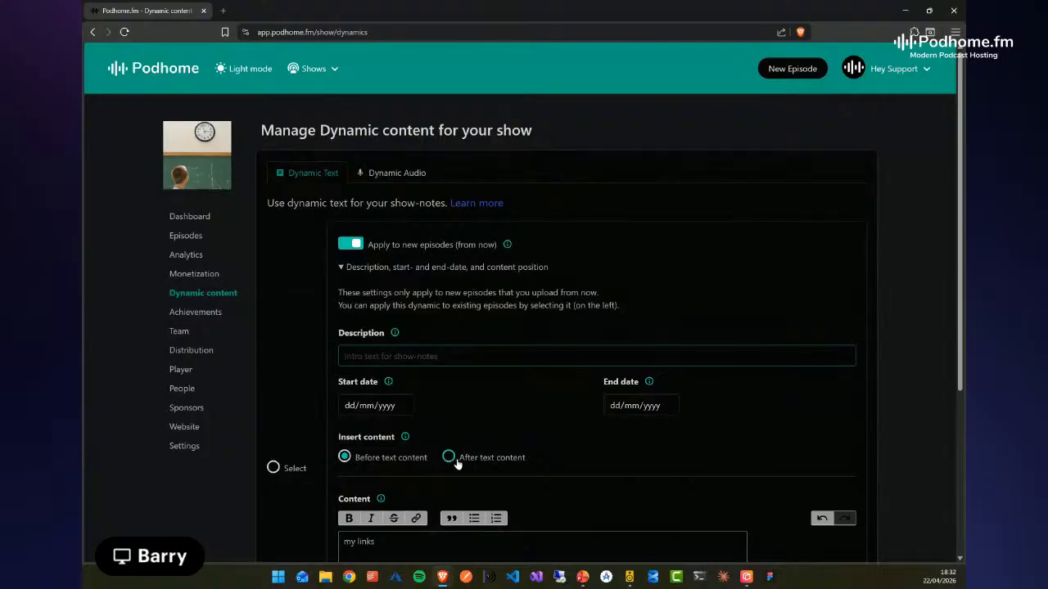
click(354, 245)
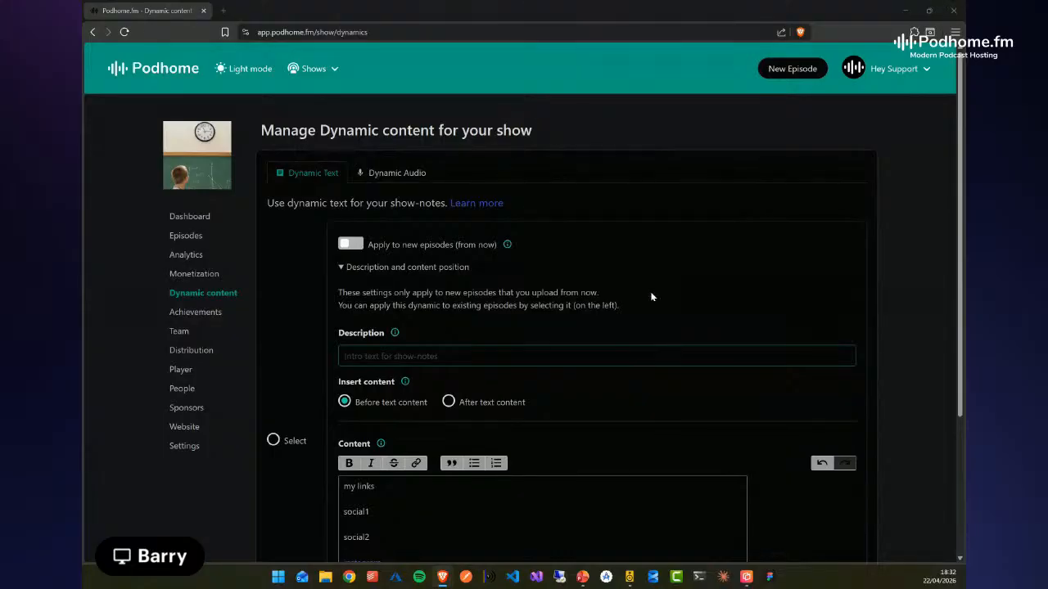
click(655, 410)
scroll(636, 451, down, 3)
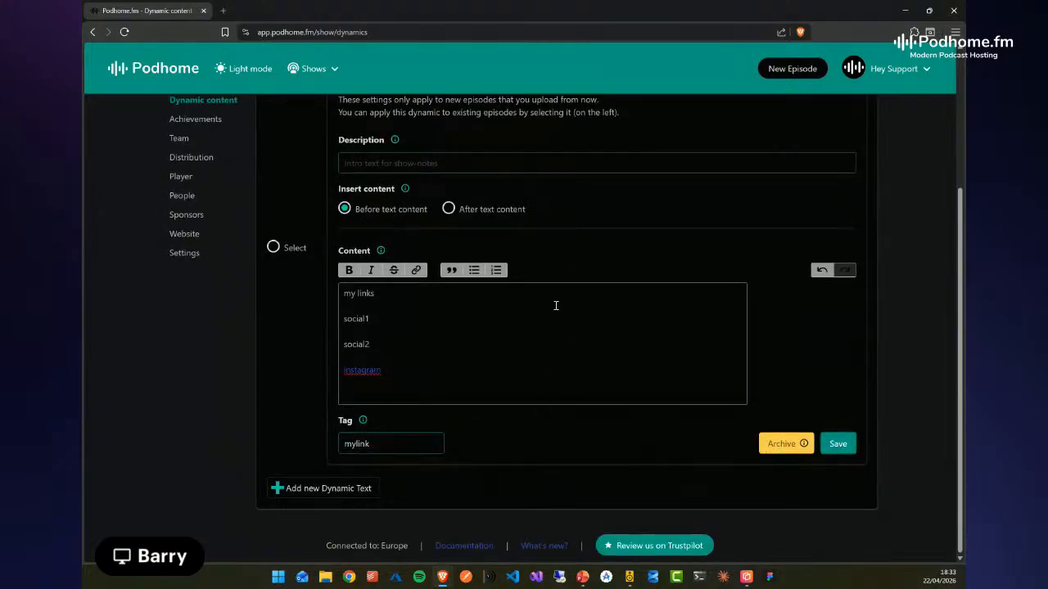
Filter the show's episodes by Draft status and open the "From Olympic Rower to Biohacker" episode for editing
scroll(328, 337, up, 3)
click(184, 201)
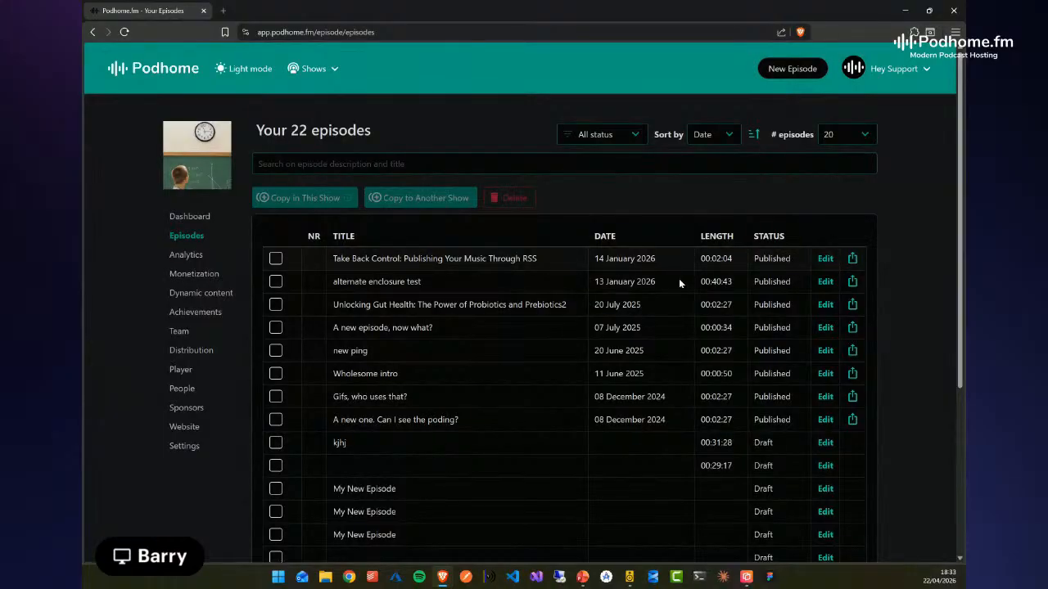
click(730, 135)
click(733, 136)
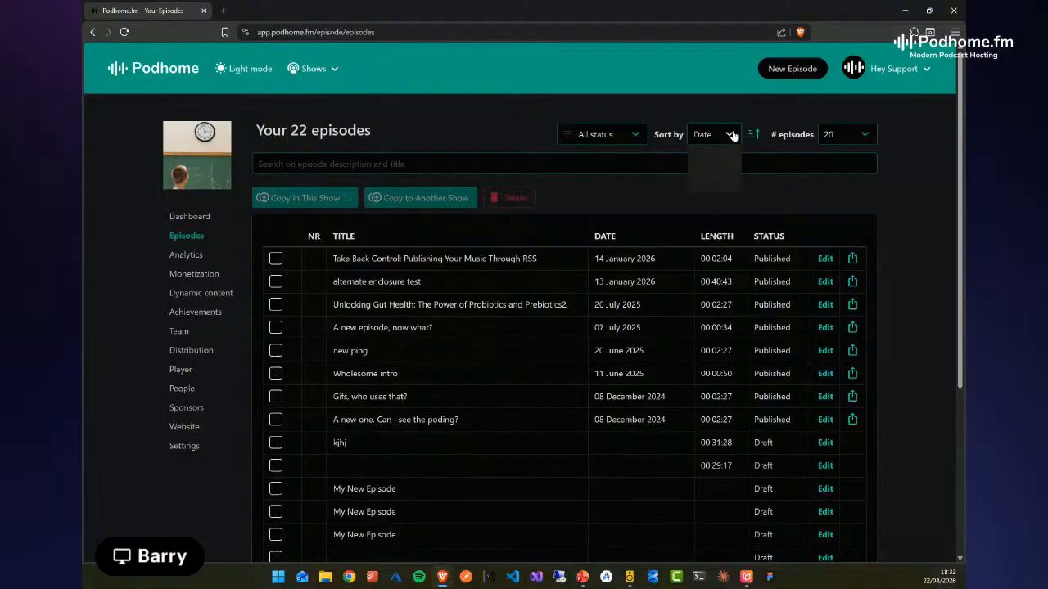
click(636, 137)
click(625, 158)
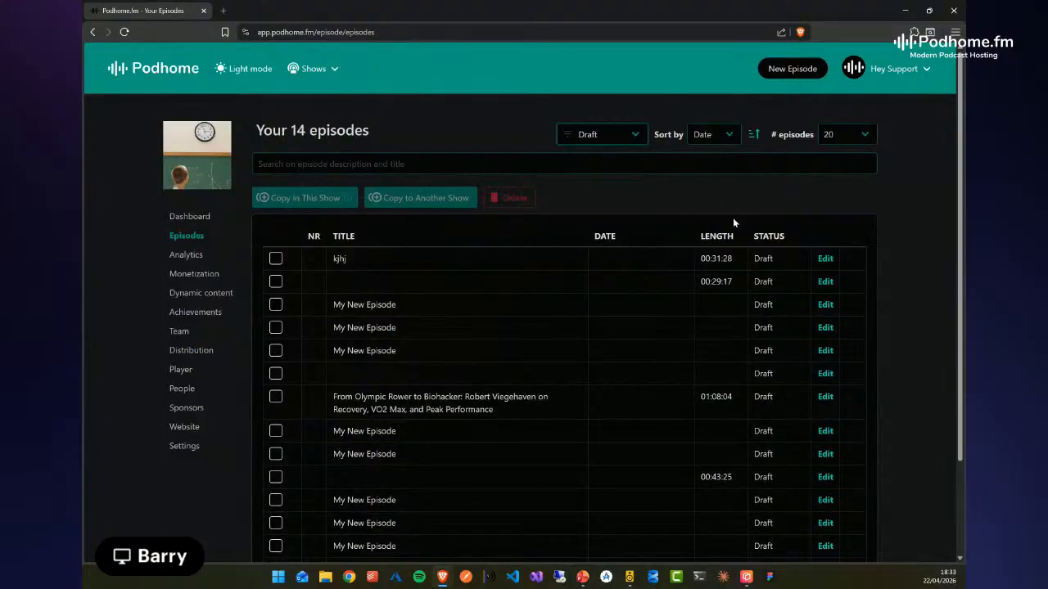
click(824, 397)
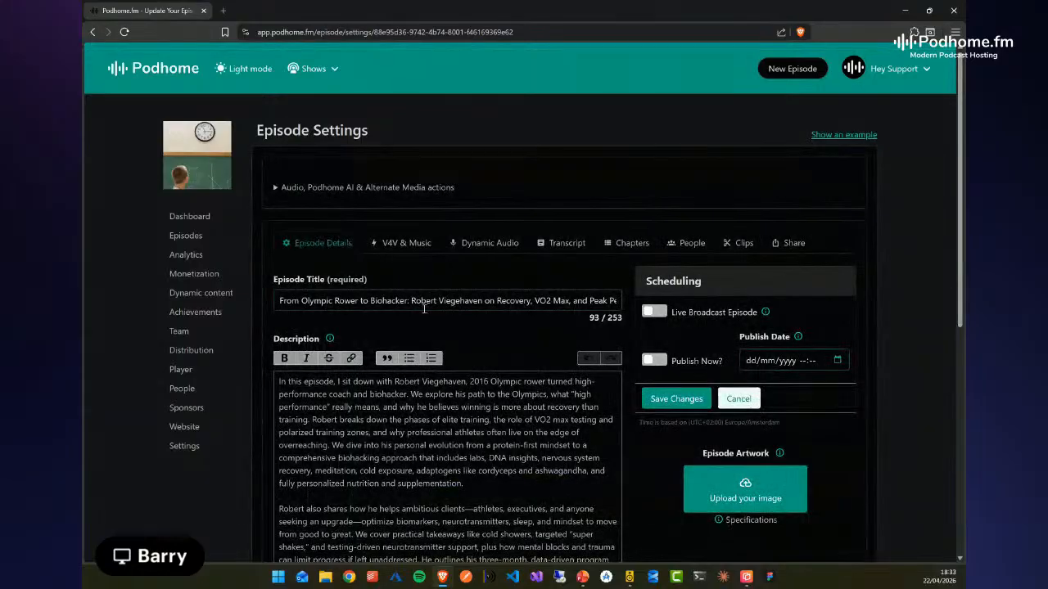
Insert the mylink dynamic text on its own line above the [[chapters]] tag in the episode description
scroll(517, 379, down, 2)
scroll(516, 380, down, 3)
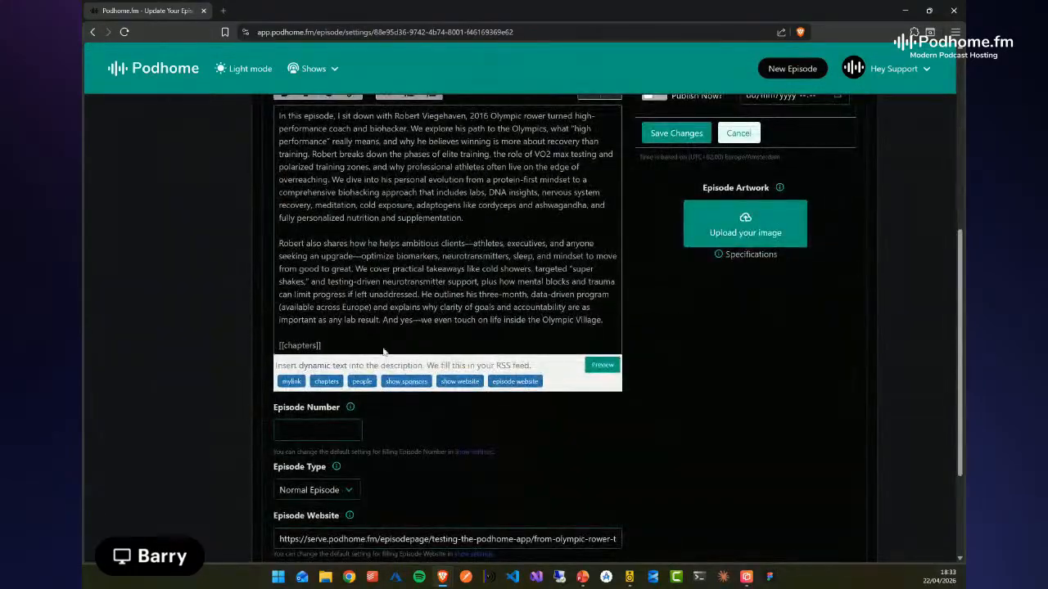
click(387, 343)
key(Return)
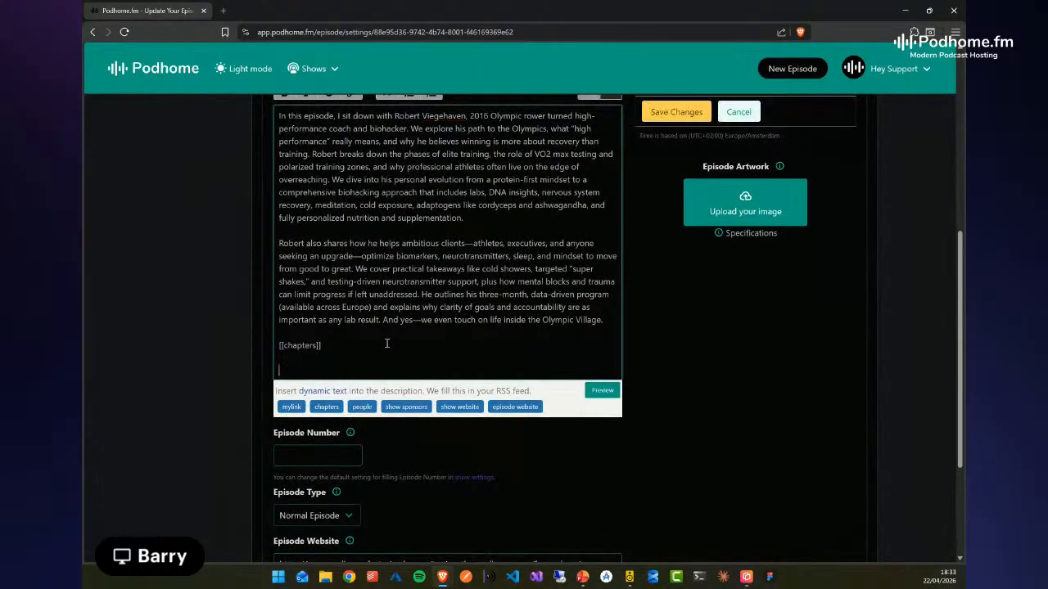
key(Return)
key(Return)
key(Up)
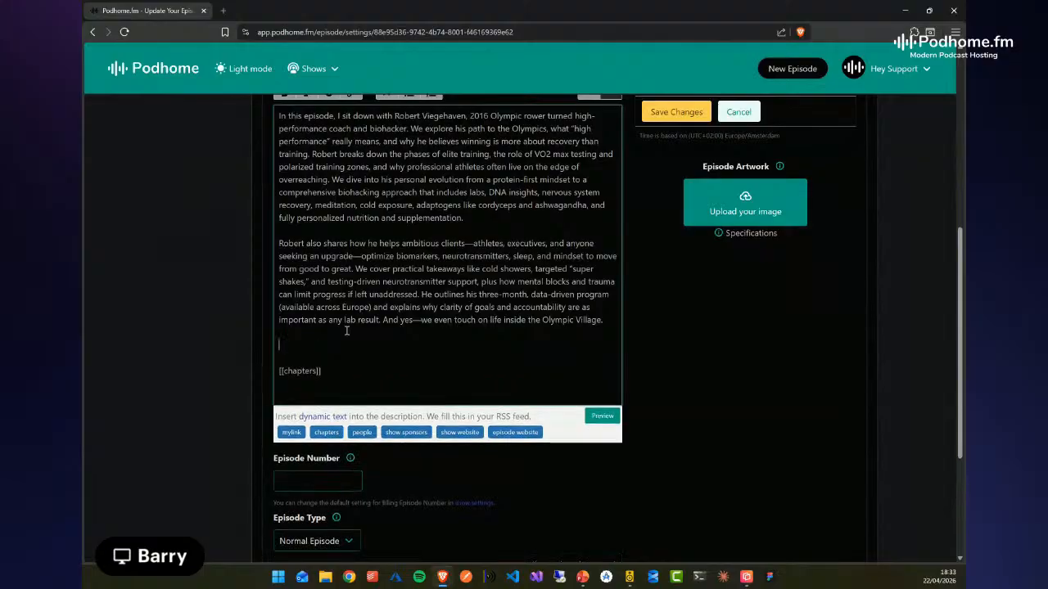
click(291, 432)
Preview the episode description, check the inserted links block and close the preview
click(603, 416)
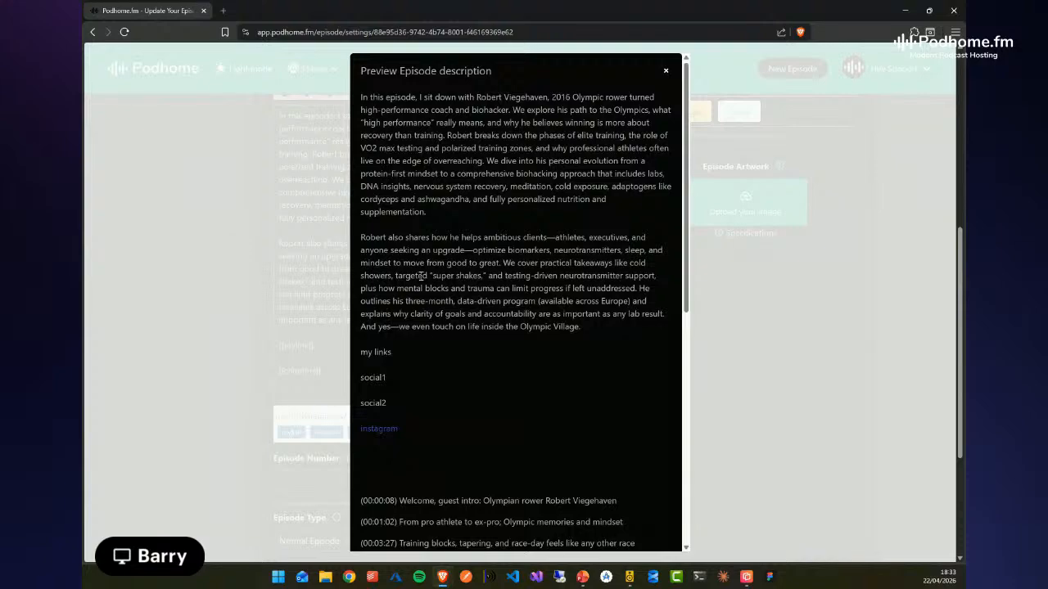
drag(363, 352, 396, 440)
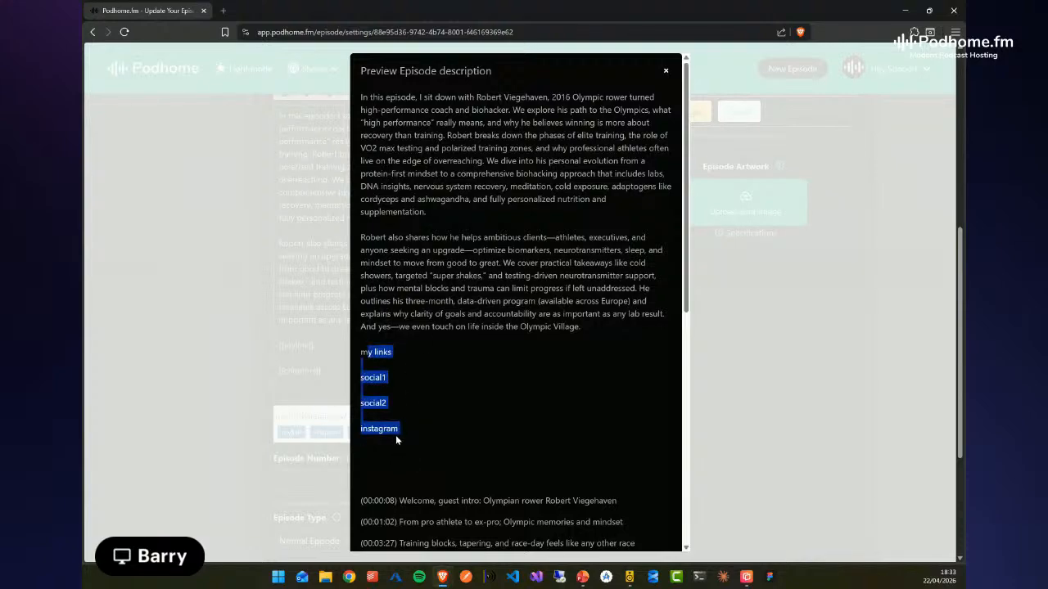
click(465, 431)
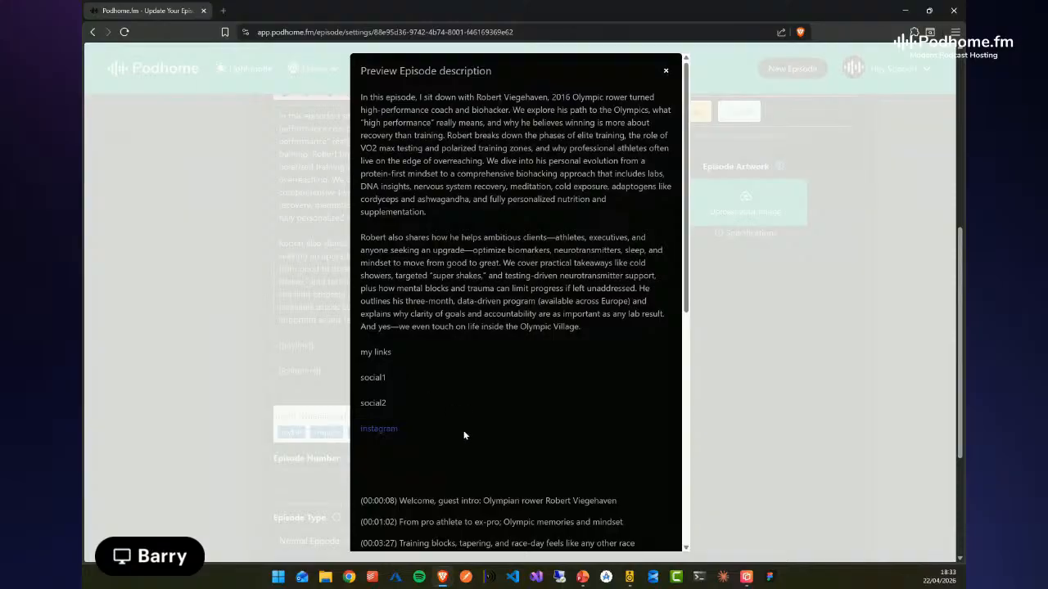
click(667, 74)
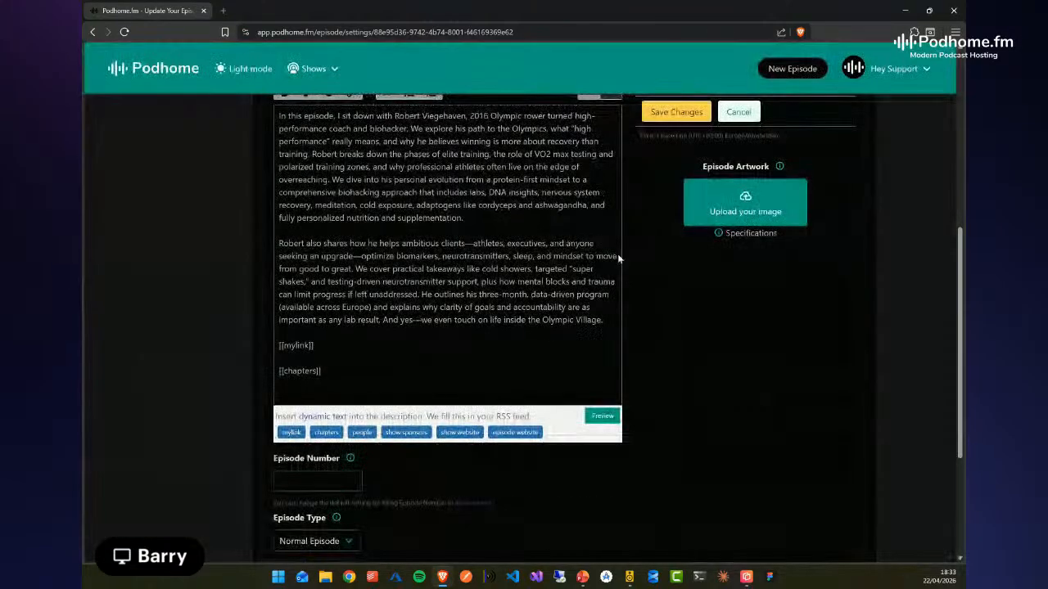
Save the changes to the episode with its updated description
scroll(655, 393, up, 1)
scroll(648, 388, up, 1)
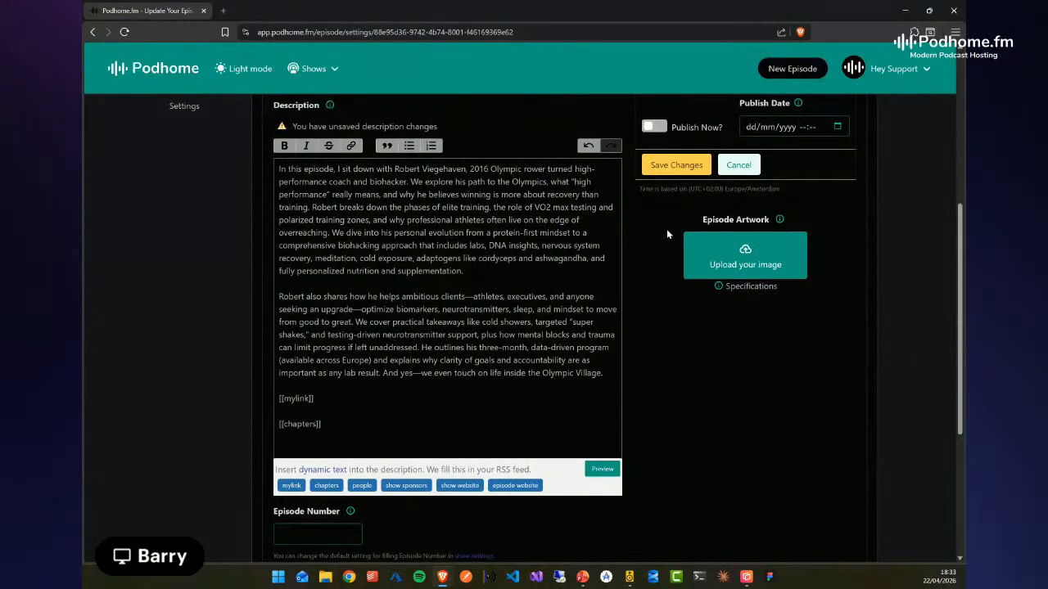
scroll(469, 279, up, 1)
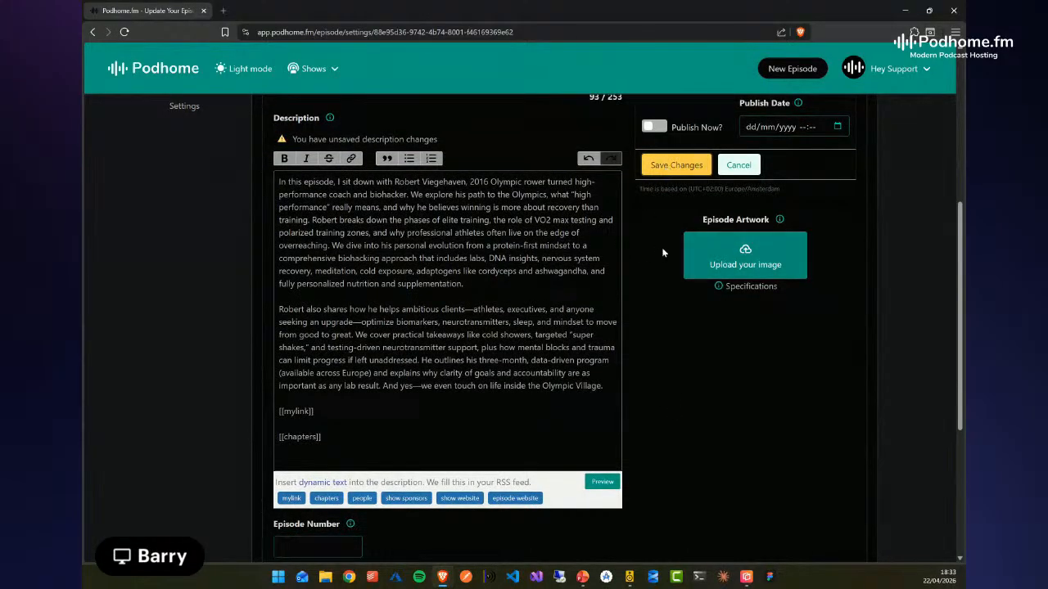
scroll(661, 248, up, 3)
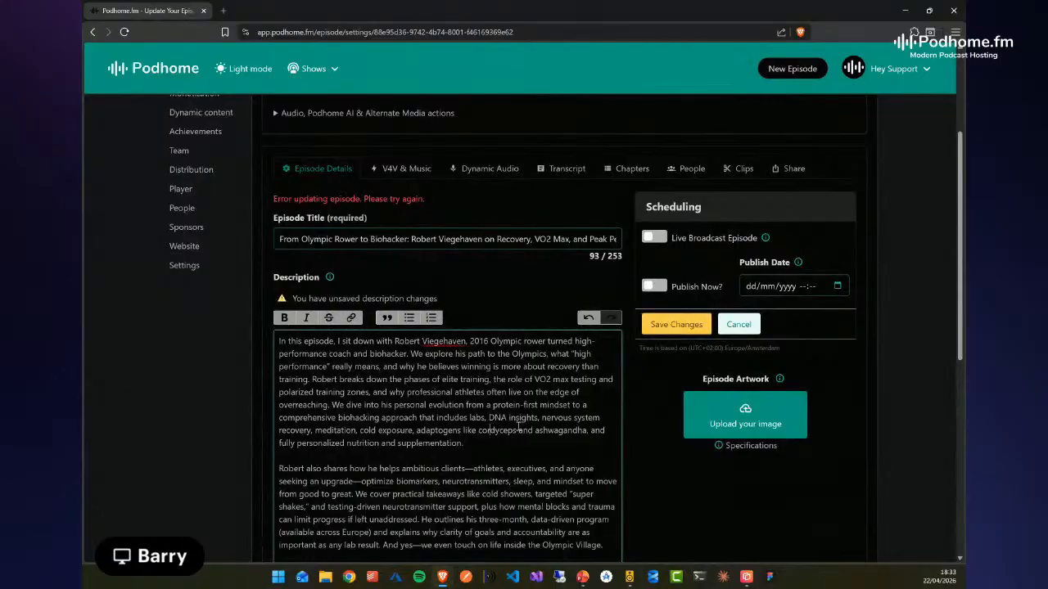
click(671, 325)
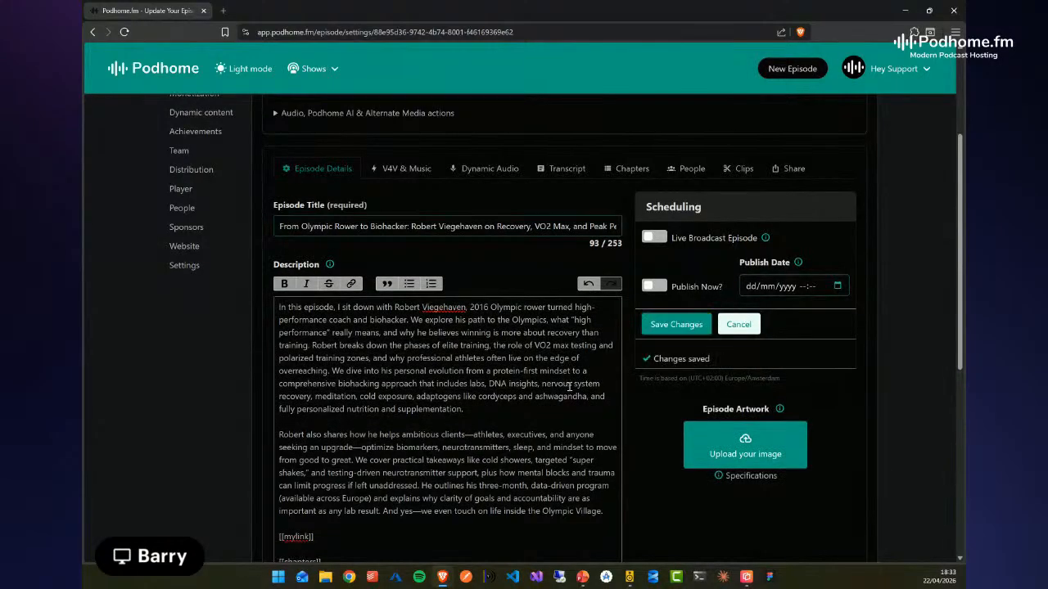
click(483, 416)
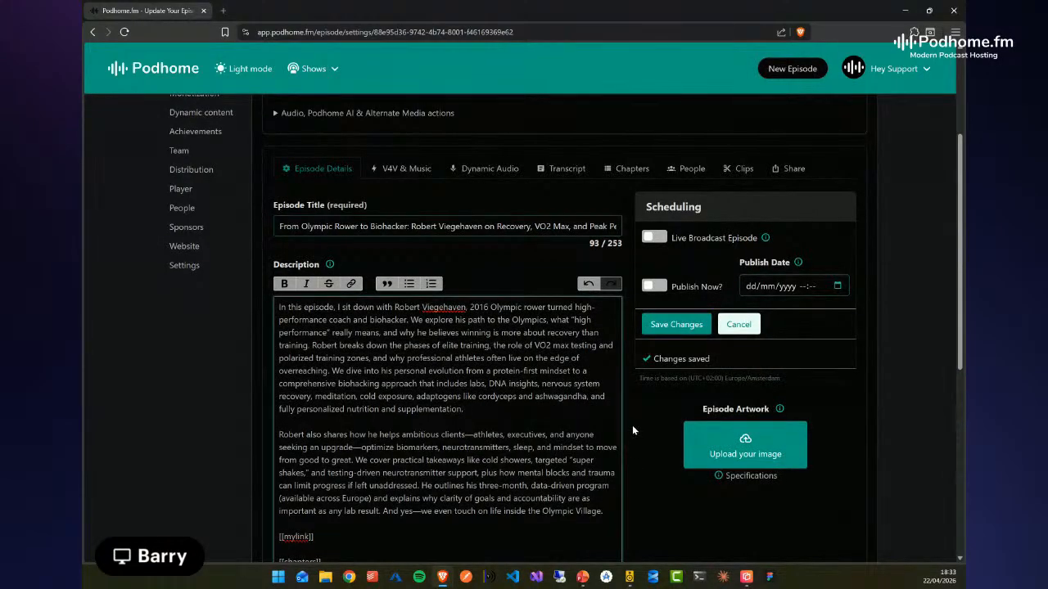
click(483, 414)
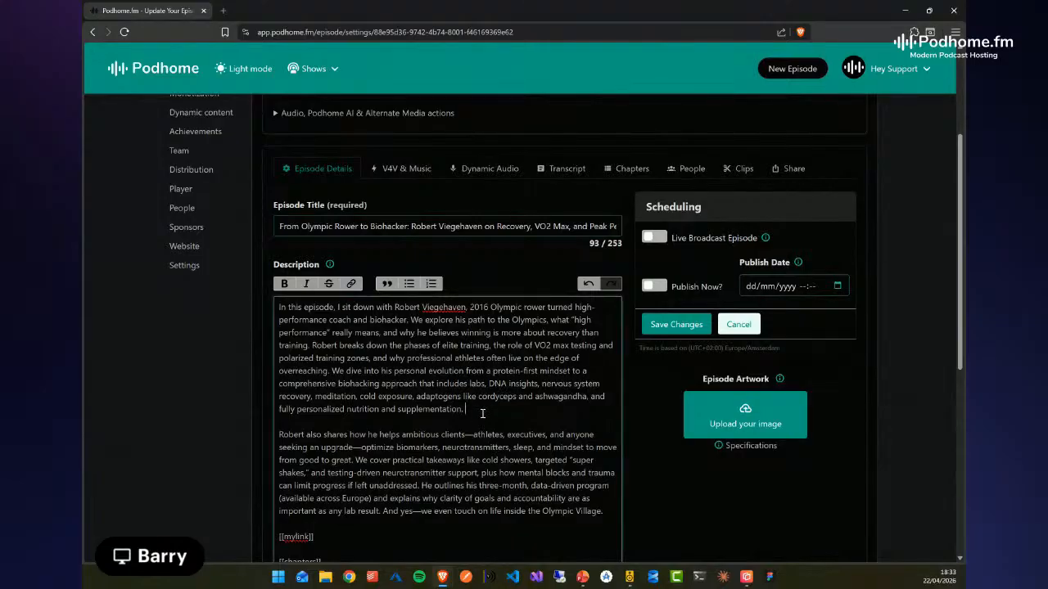
scroll(483, 419, down, 1)
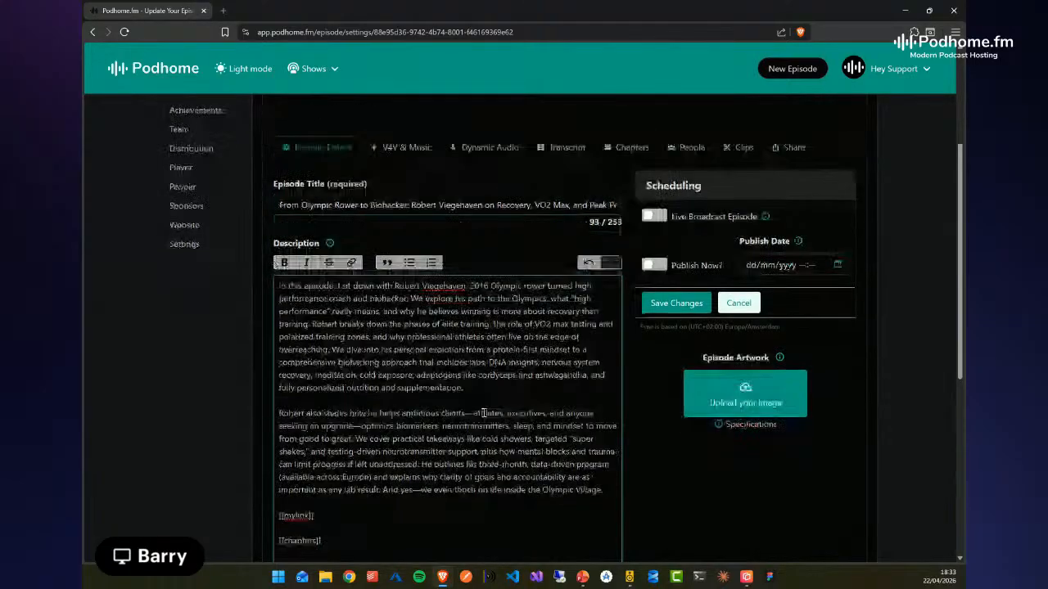
Try to publish the episode immediately by saving it with Publish Now turned on, and reload the episode settings page
scroll(483, 423, up, 3)
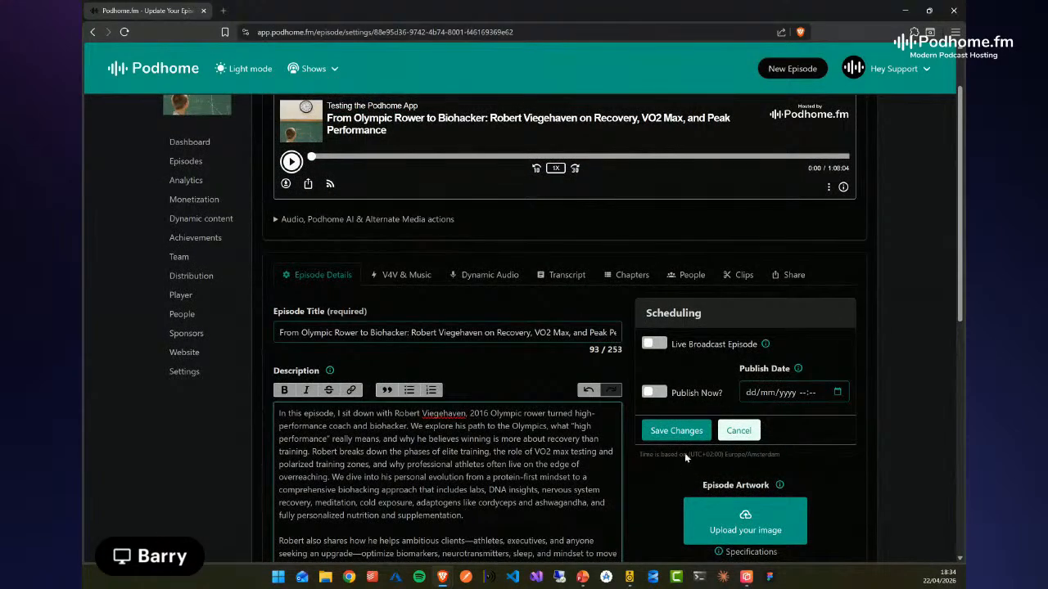
click(660, 394)
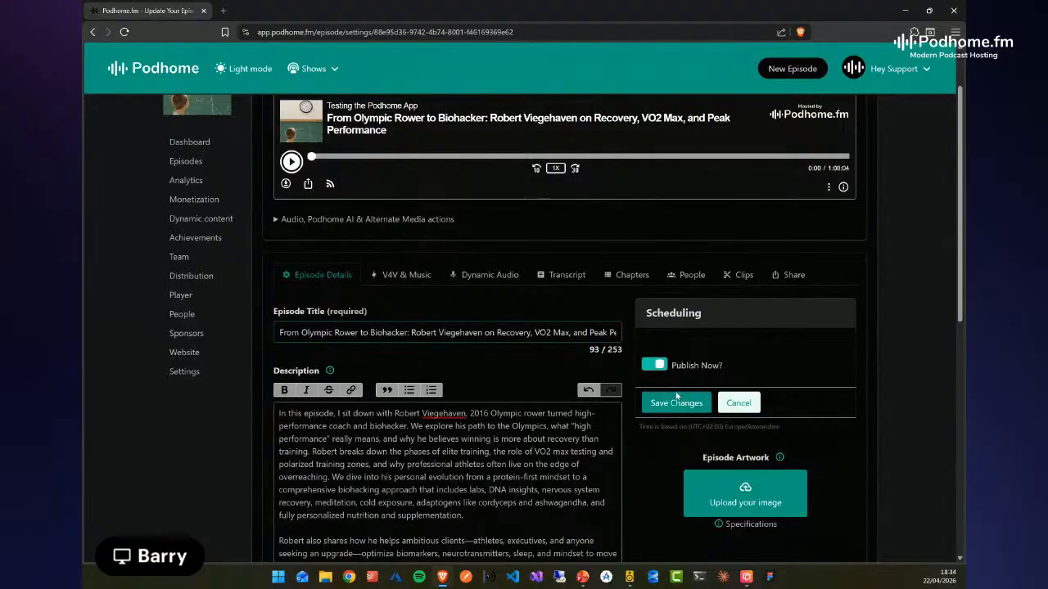
click(671, 404)
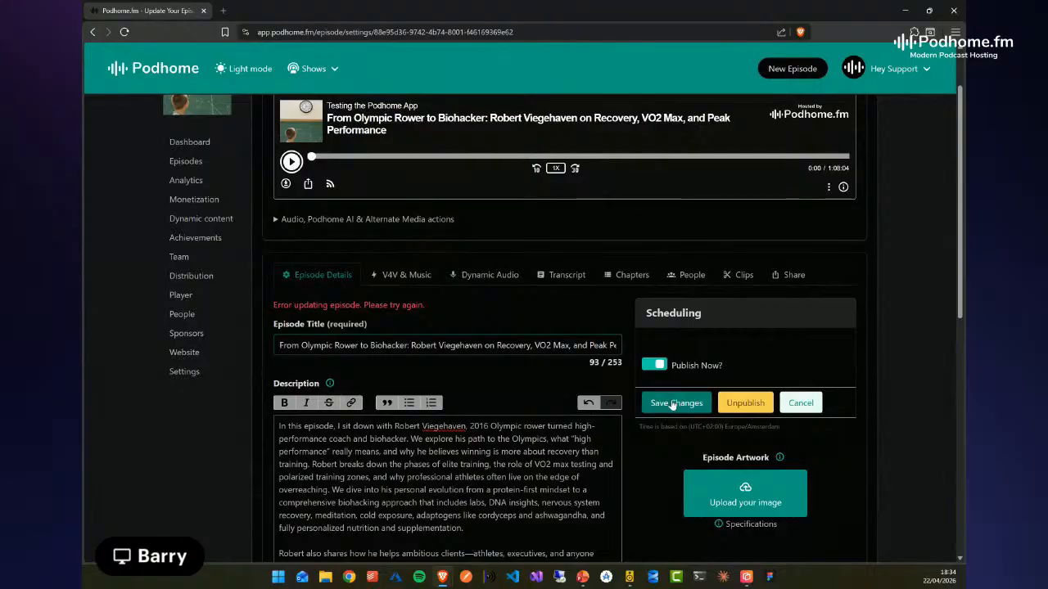
click(524, 478)
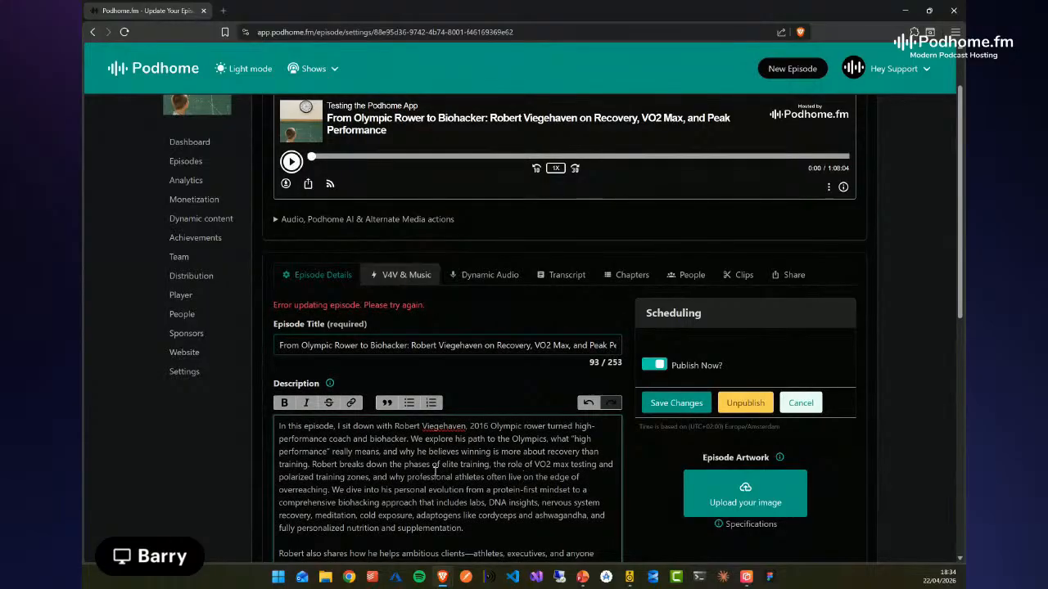
key(F5)
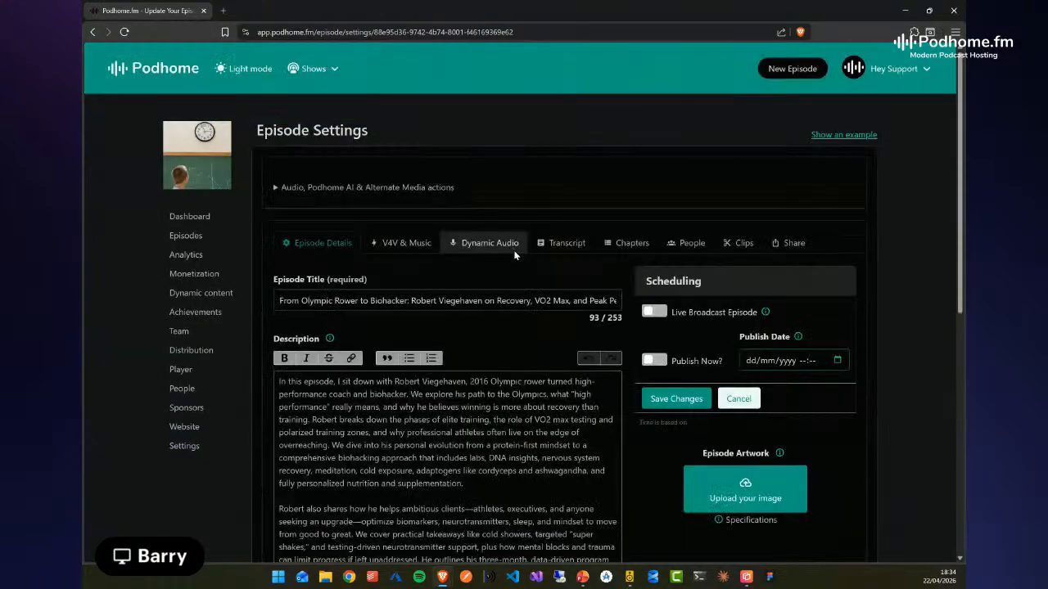
Check the dynamic text tags in the description, turn on Publish Now and save the episode
scroll(473, 448, down, 3)
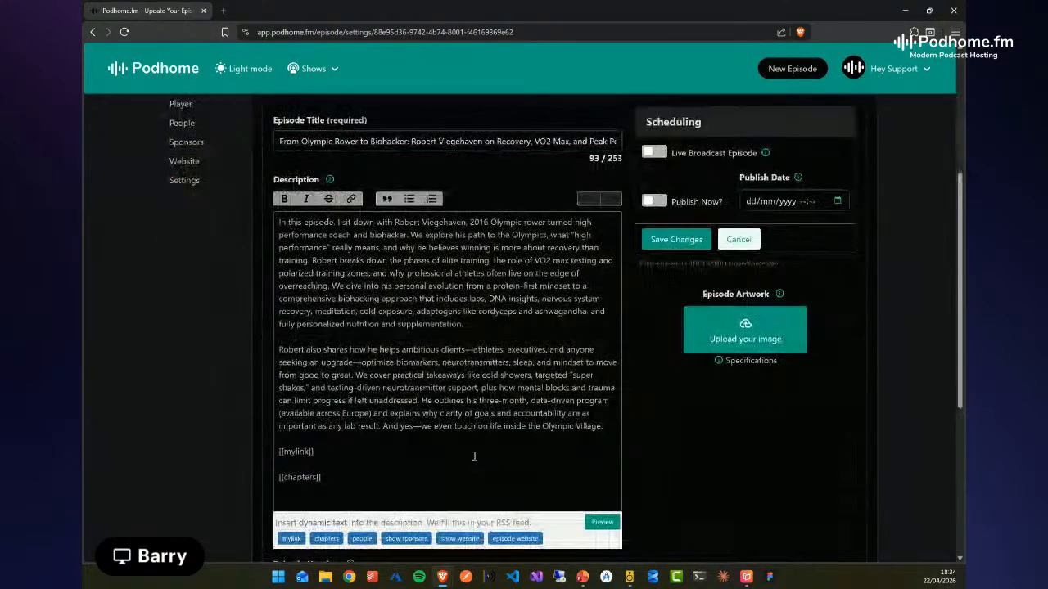
scroll(488, 451, up, 2)
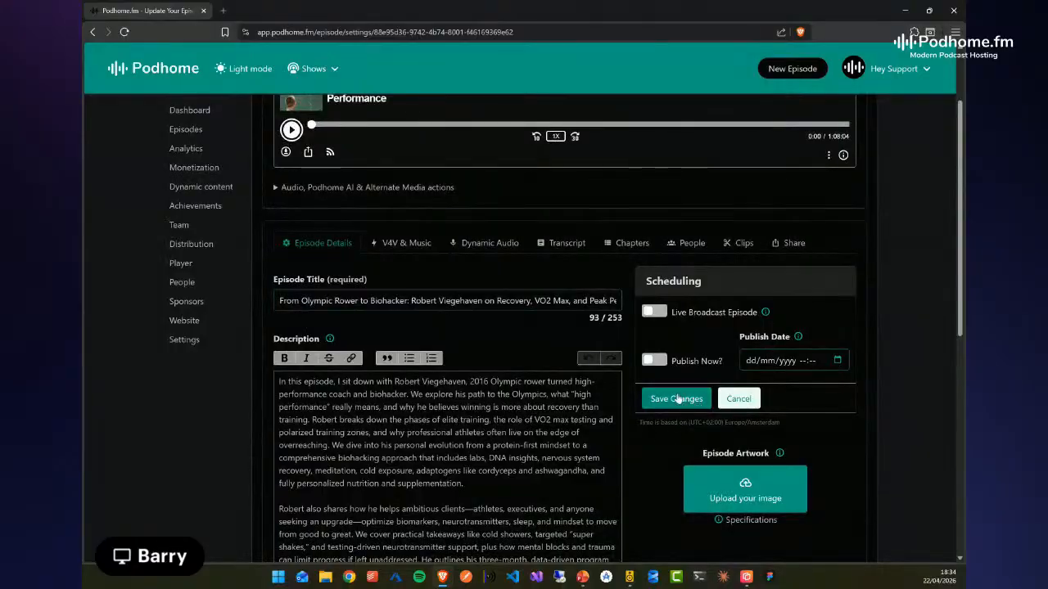
click(659, 361)
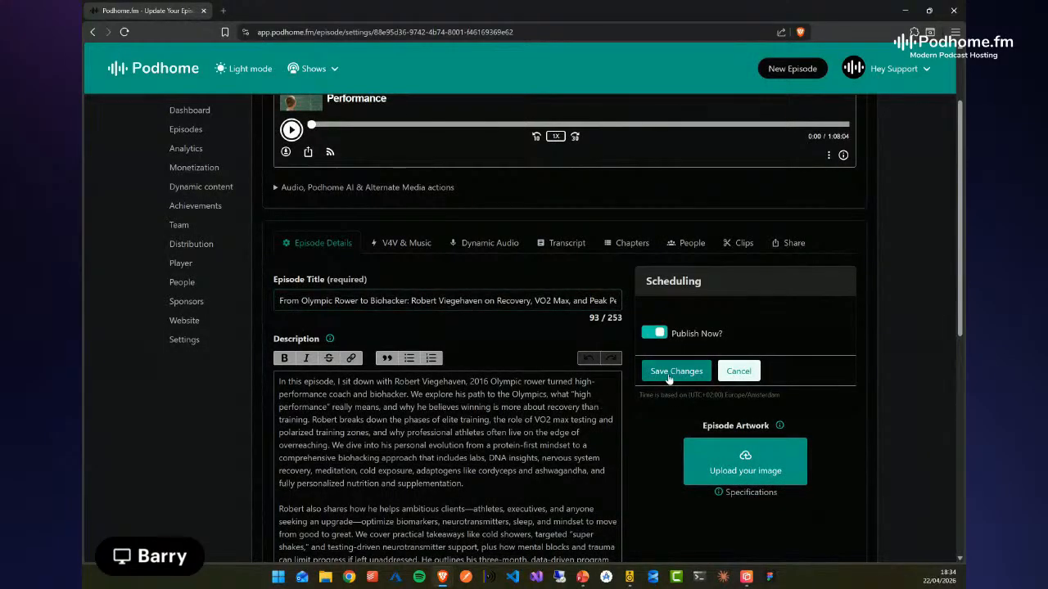
click(670, 375)
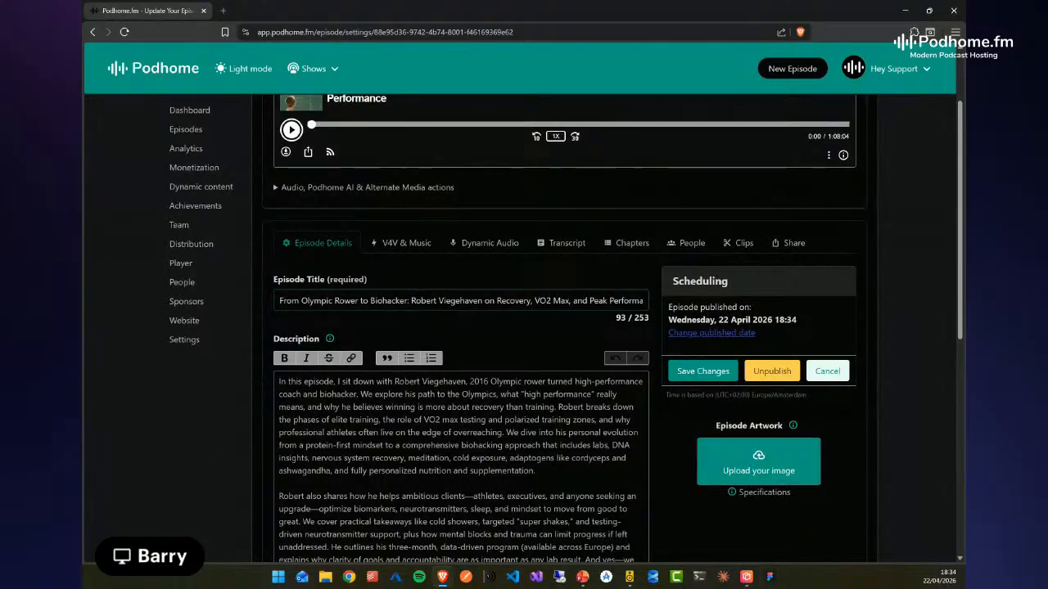
Go to the show's dashboard and open the podcast's RSS feed to check the newly published episode
key(alt+Tab)
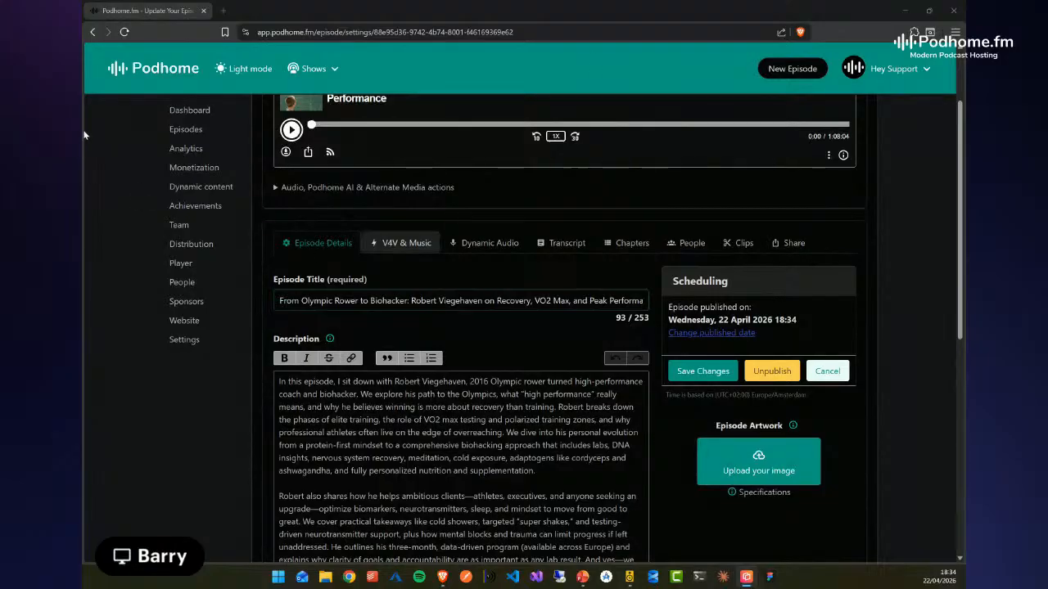
scroll(185, 223, up, 2)
click(189, 220)
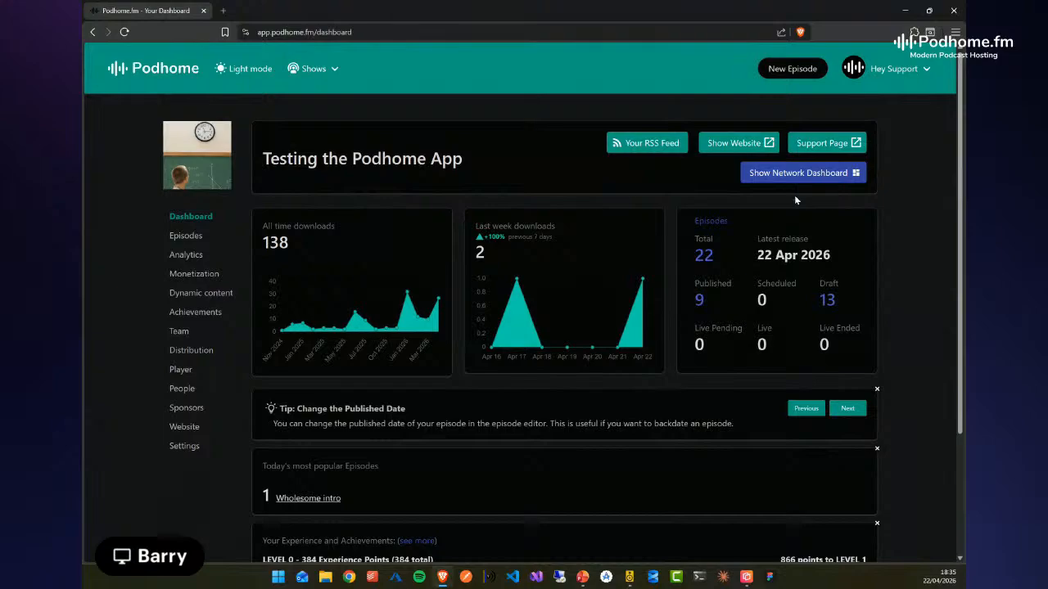
click(627, 144)
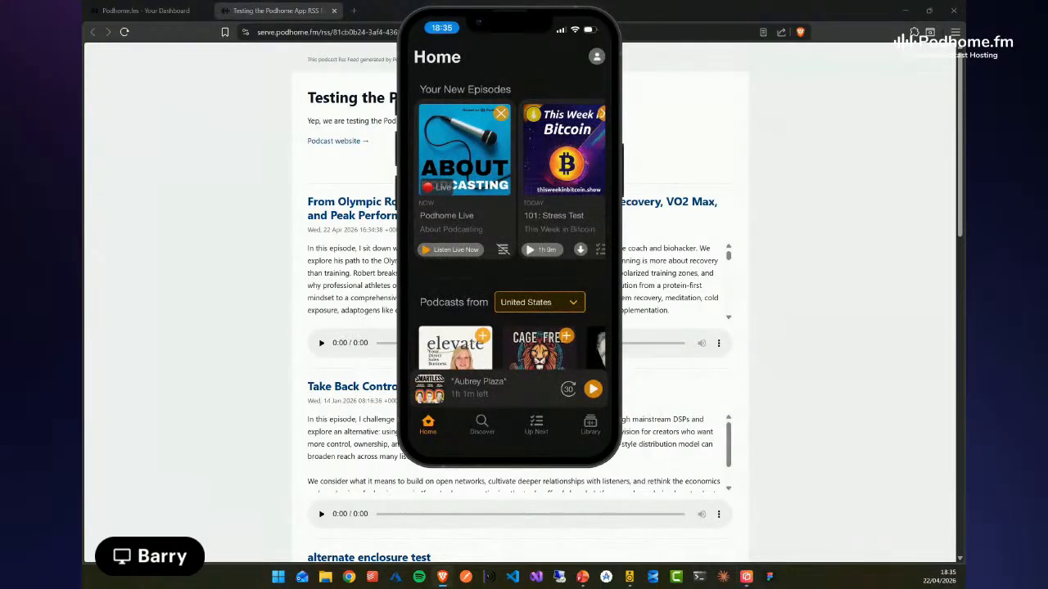
Switch to the mirrored phone, reposition it over the feed page and open the podcast app's library
drag(516, 21, 695, 101)
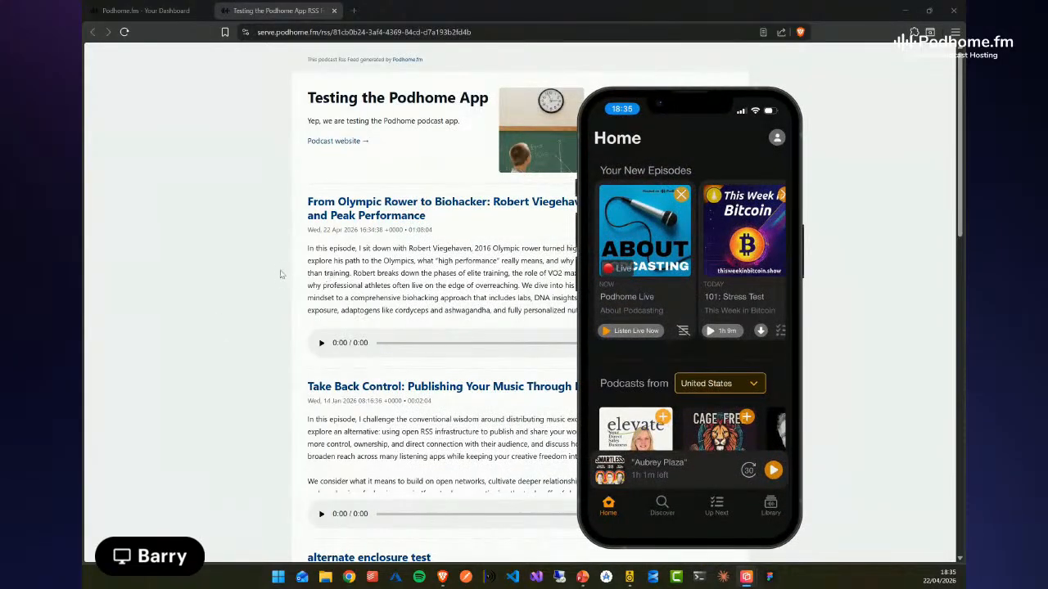
drag(686, 100, 475, 77)
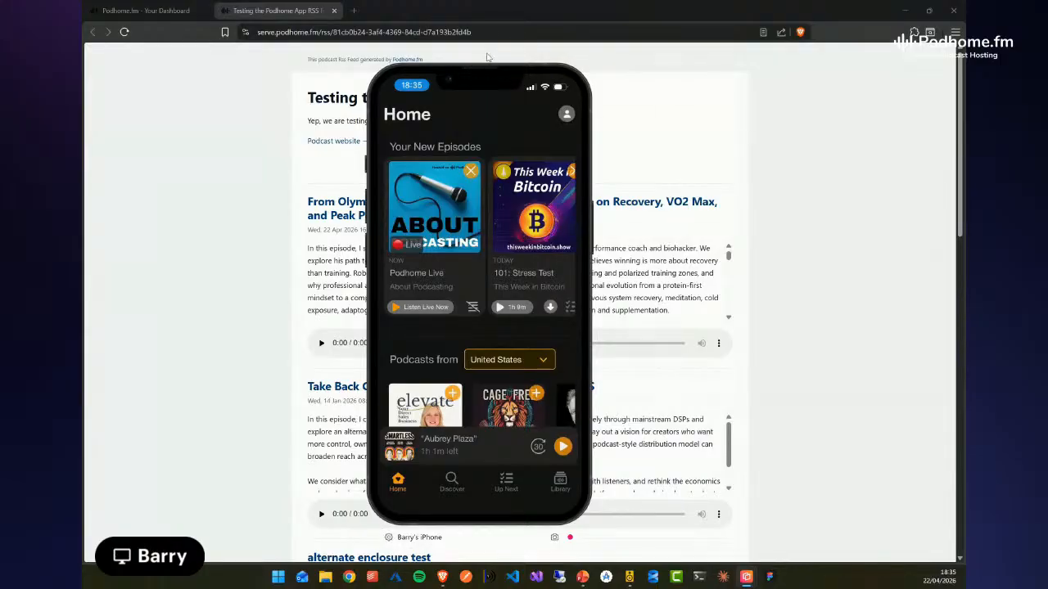
click(559, 480)
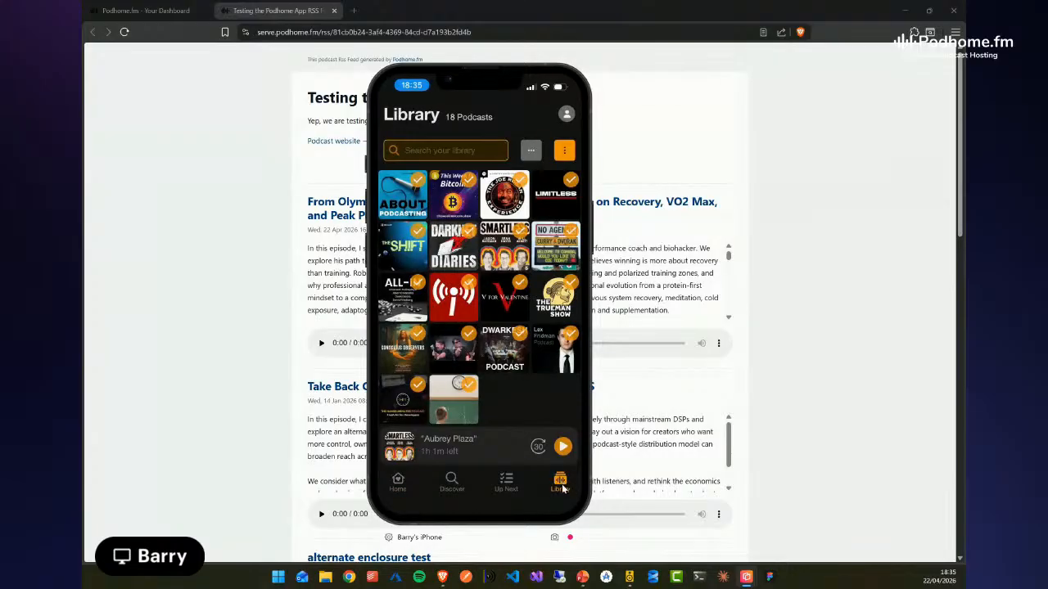
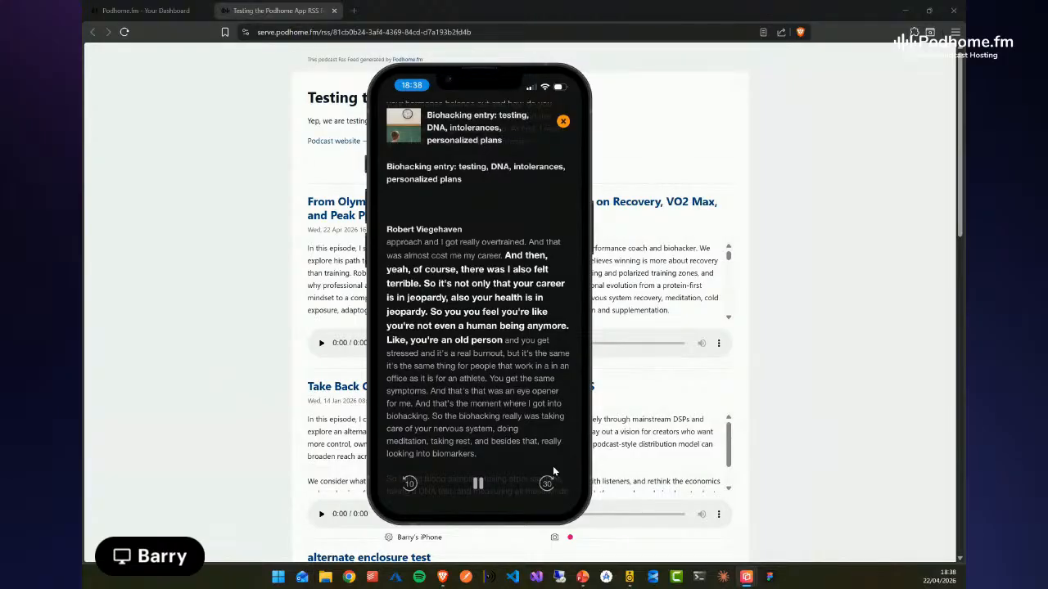
Search the playing episode's transcript in the podcast app for "Vo2"
scroll(553, 466, up, 2)
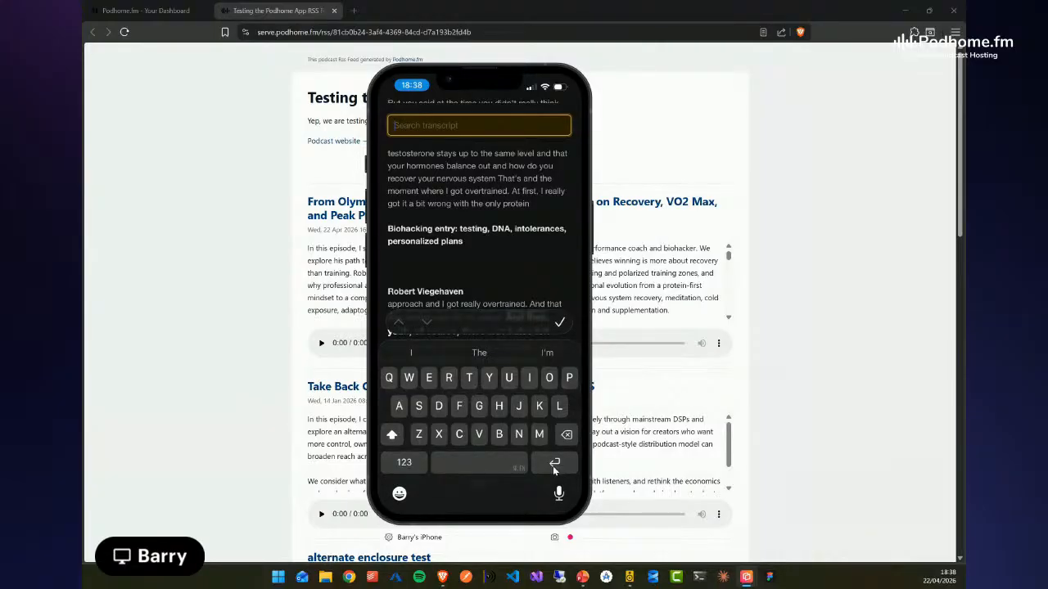
text(Vo2)
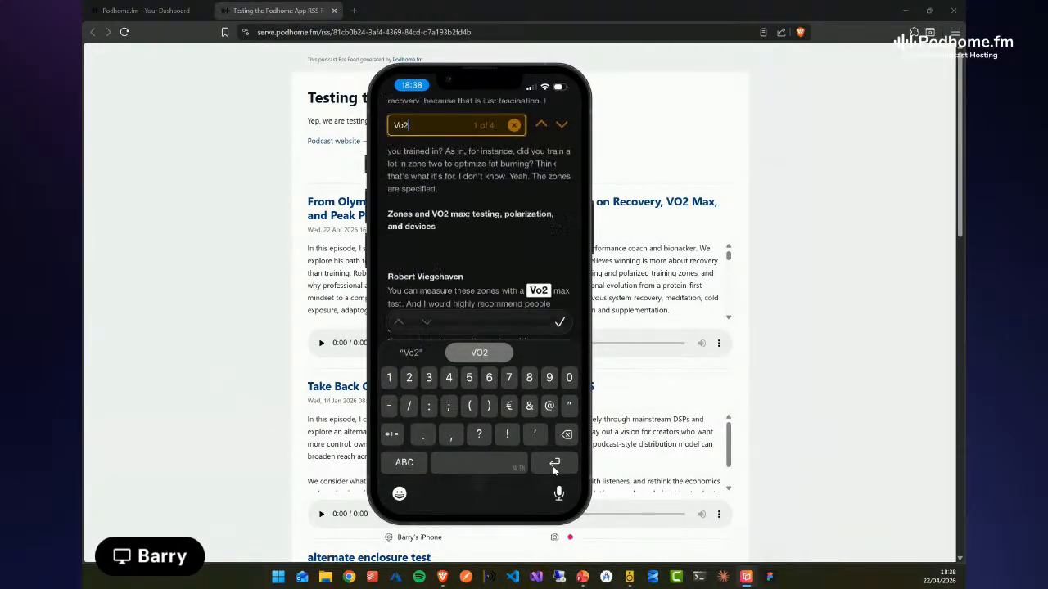
click(553, 465)
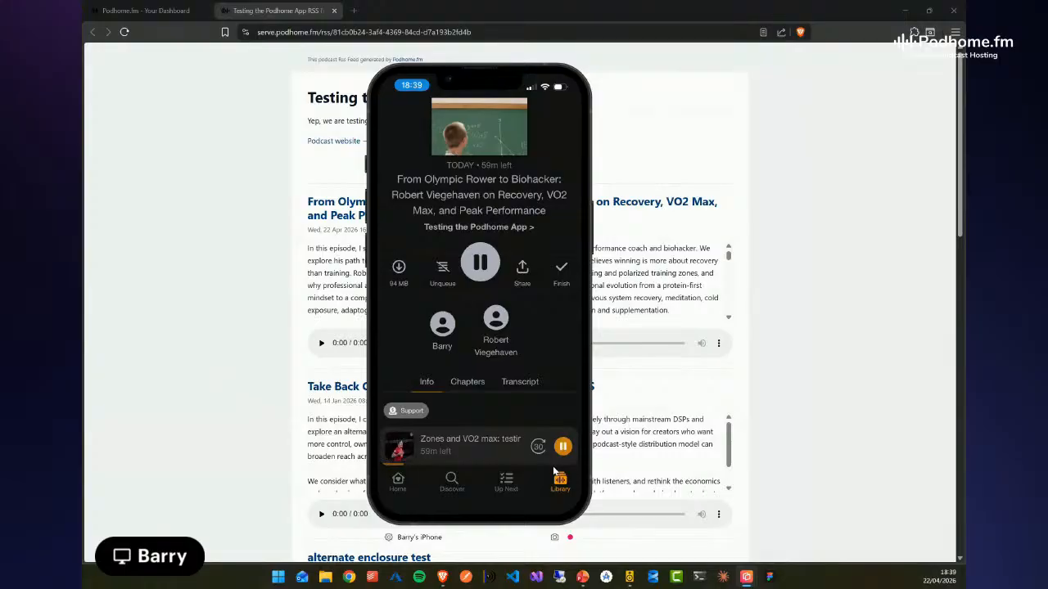
Move the mirrored phone off the feed page, check the show's episode list in Podhome and return to its dashboard
drag(479, 78, 956, 0)
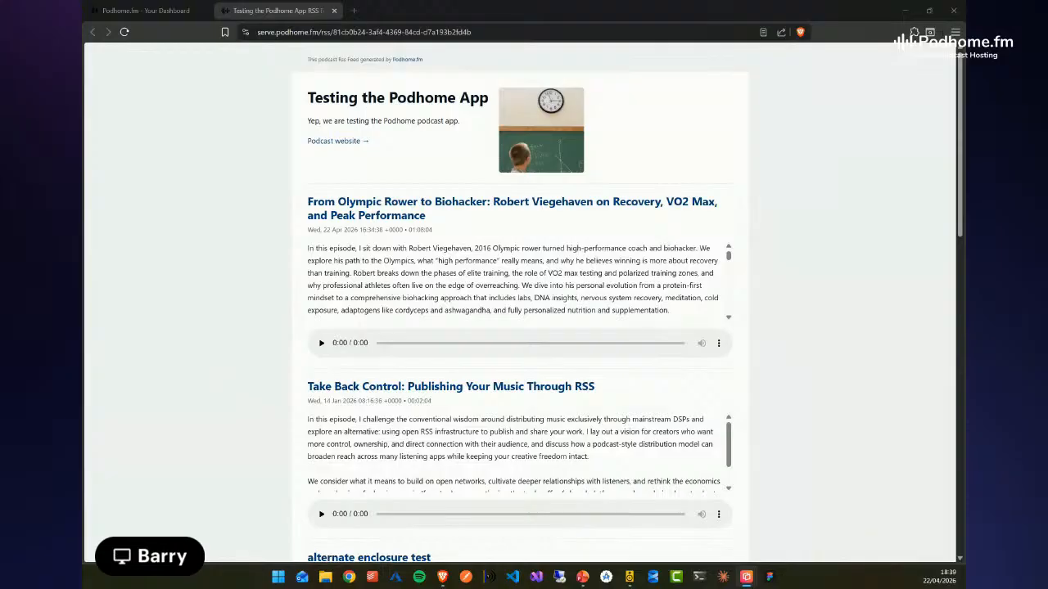
click(800, 297)
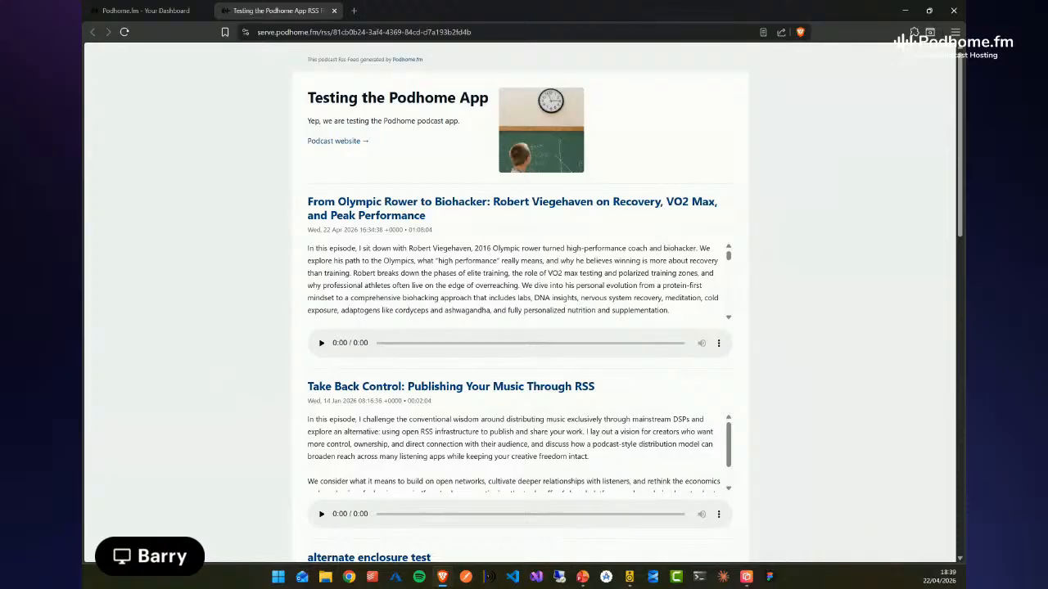
click(168, 15)
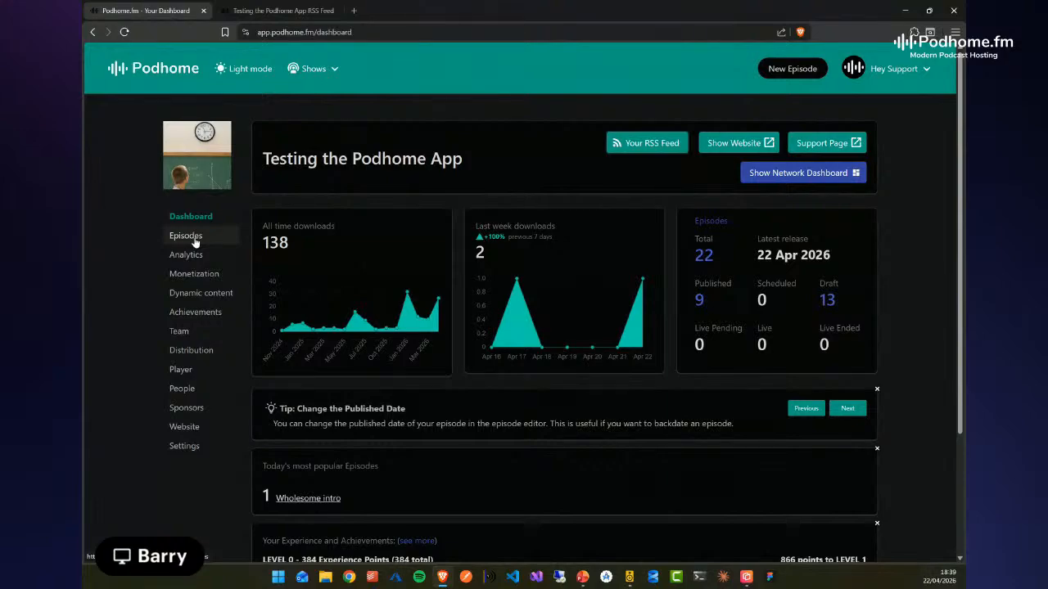
click(188, 236)
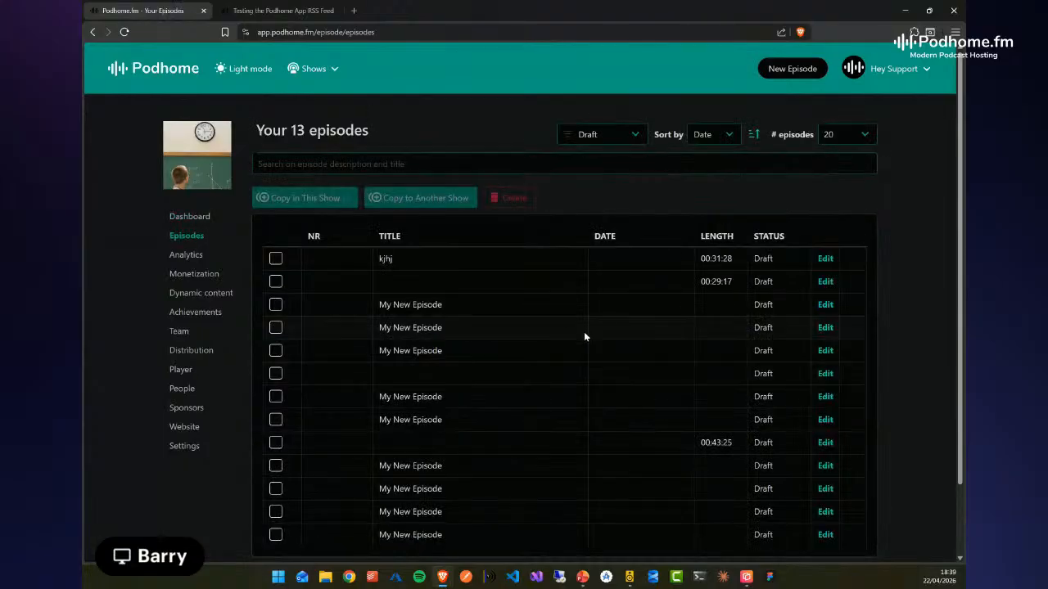
click(189, 216)
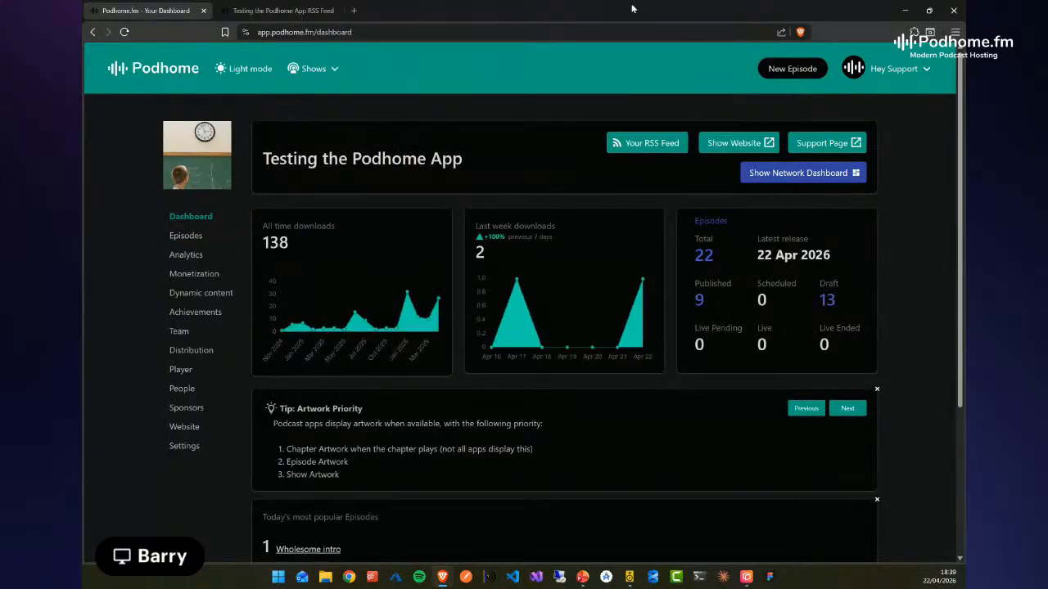
Minimize the browser, switch to the PowerPoint presentation and show the closing slide with the 30-day free trial offer
click(904, 11)
click(582, 577)
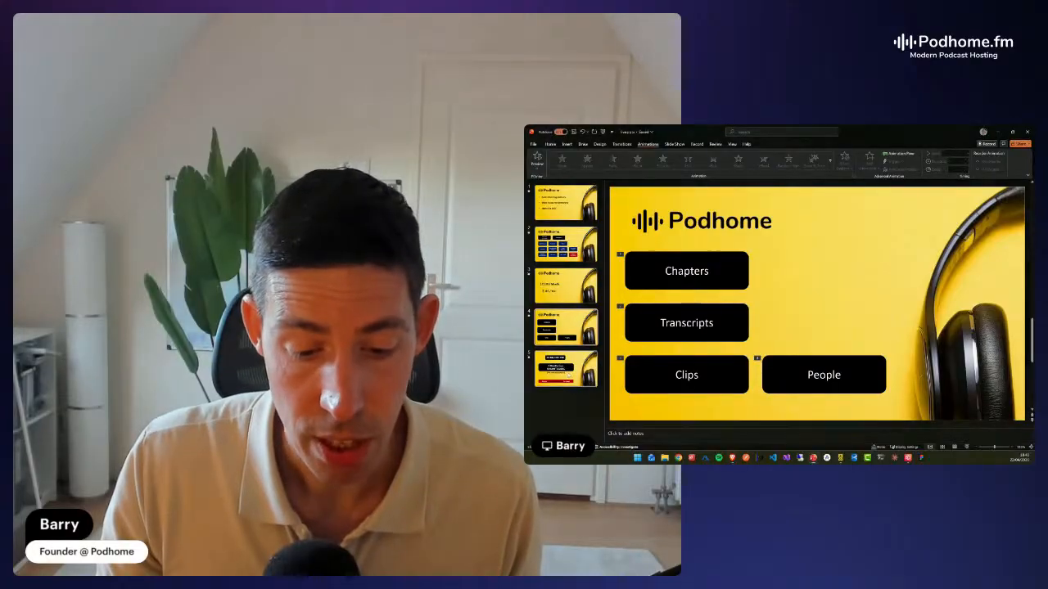
click(567, 370)
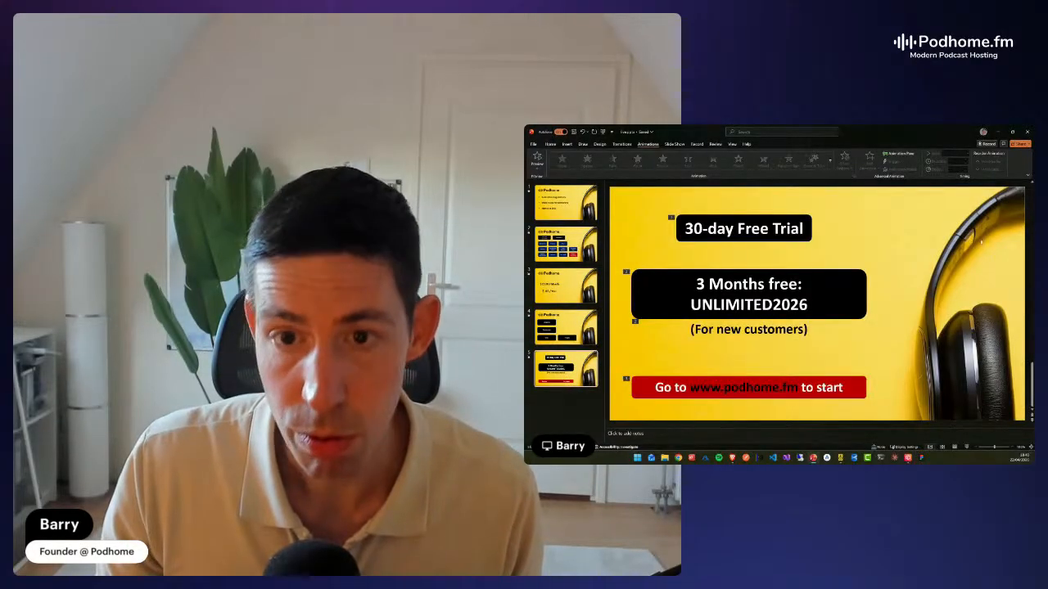